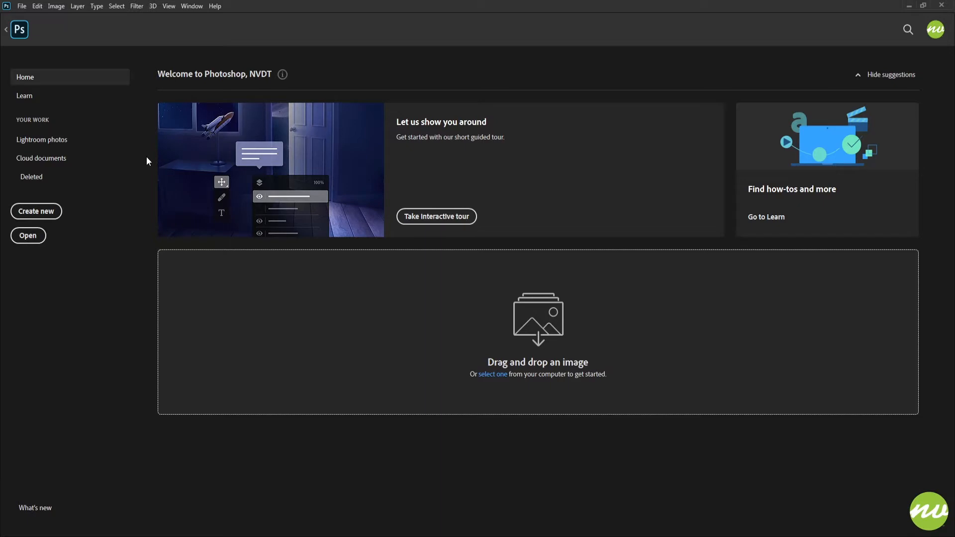
Return to the open BIOHAZARDSymbol(V2).psd document and rename the V2 layer group to V3
click(14, 36)
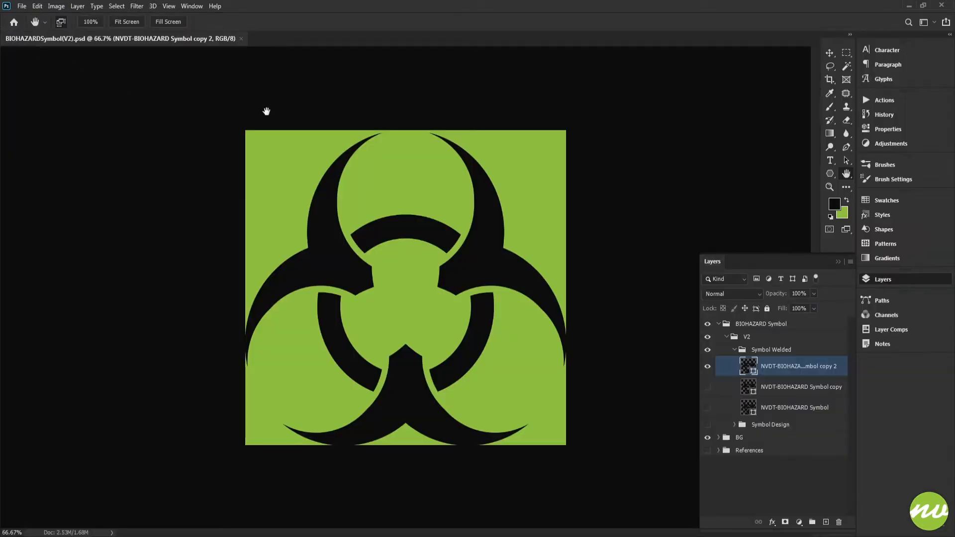
click(141, 23)
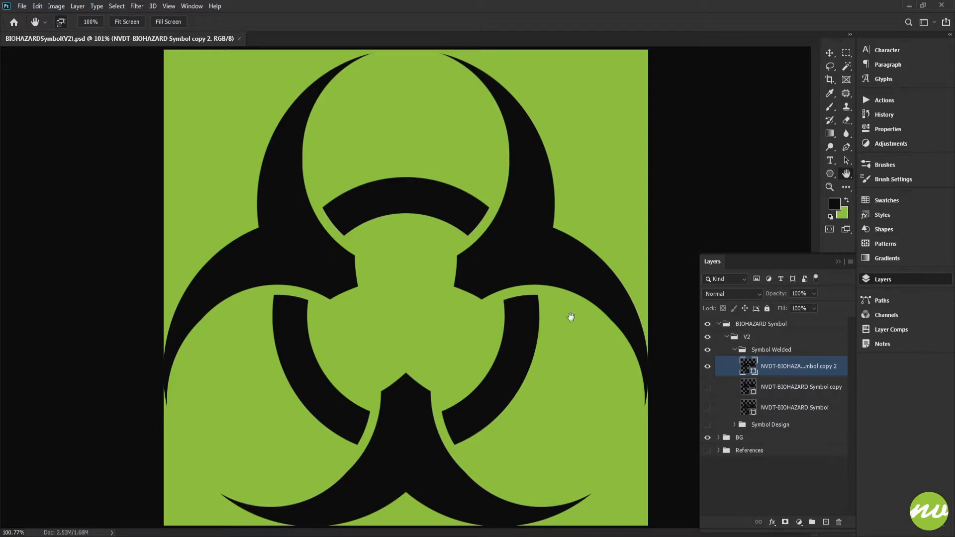
key(u)
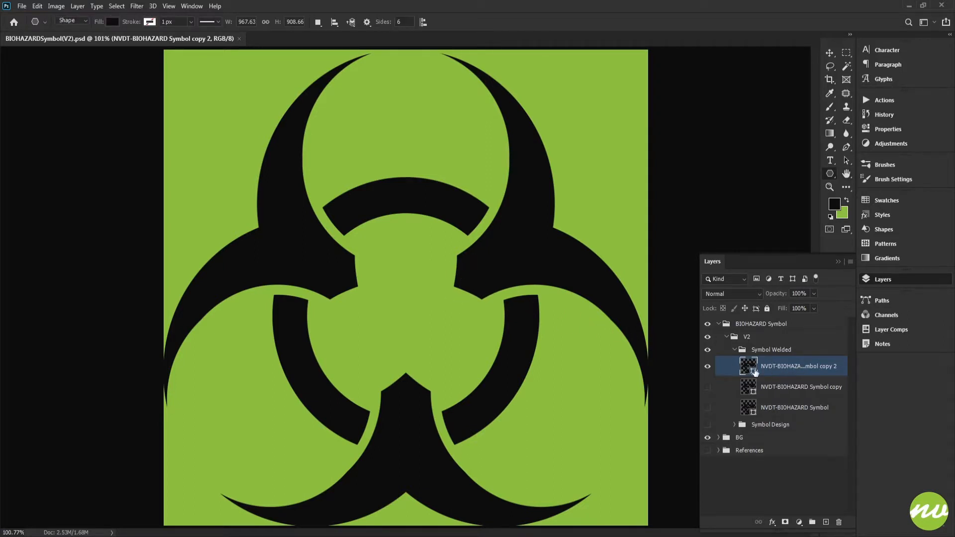
double_click(746, 339)
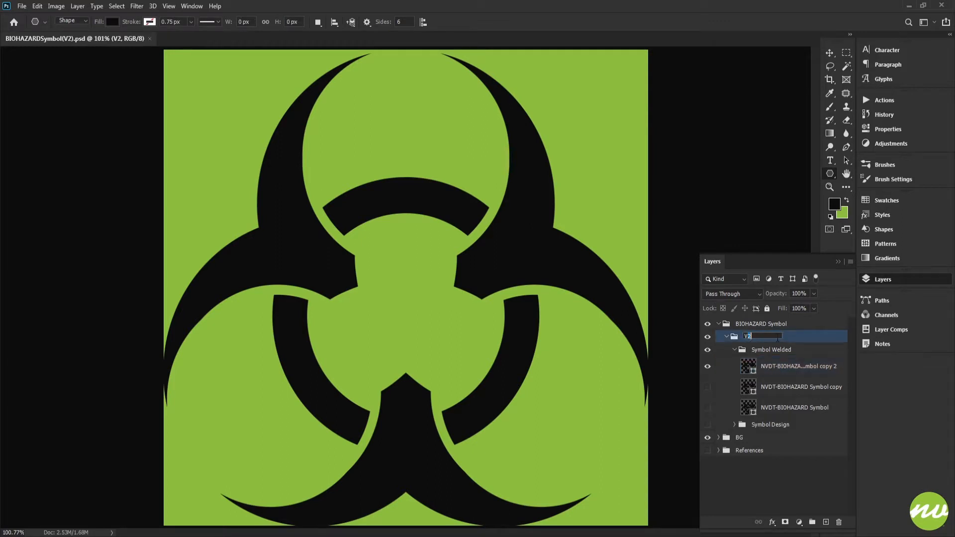
text(3)
Delete the NVDT-BIOHAZARD Symbol copy 2 layer and make the NVDT-BIOHAZARD Symbol copy layer visible
click(774, 369)
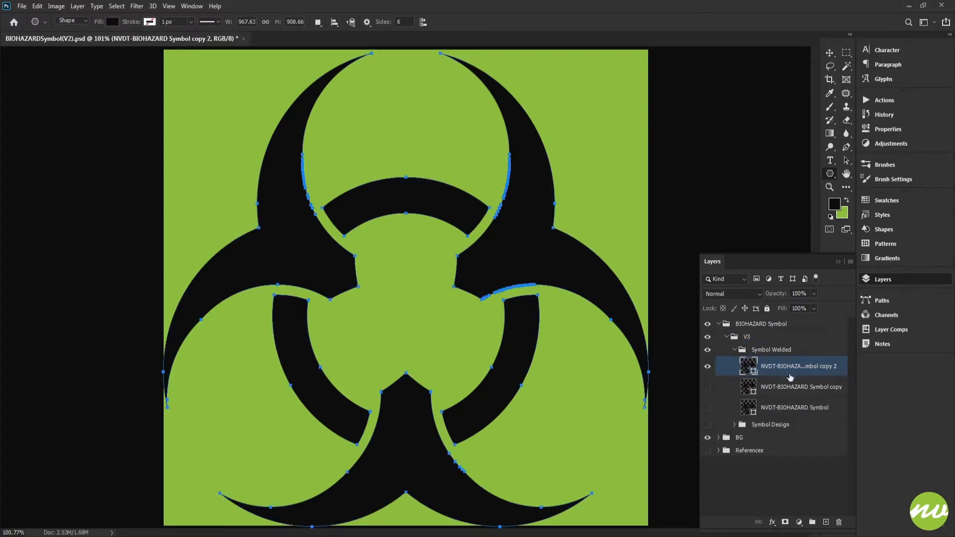
click(839, 522)
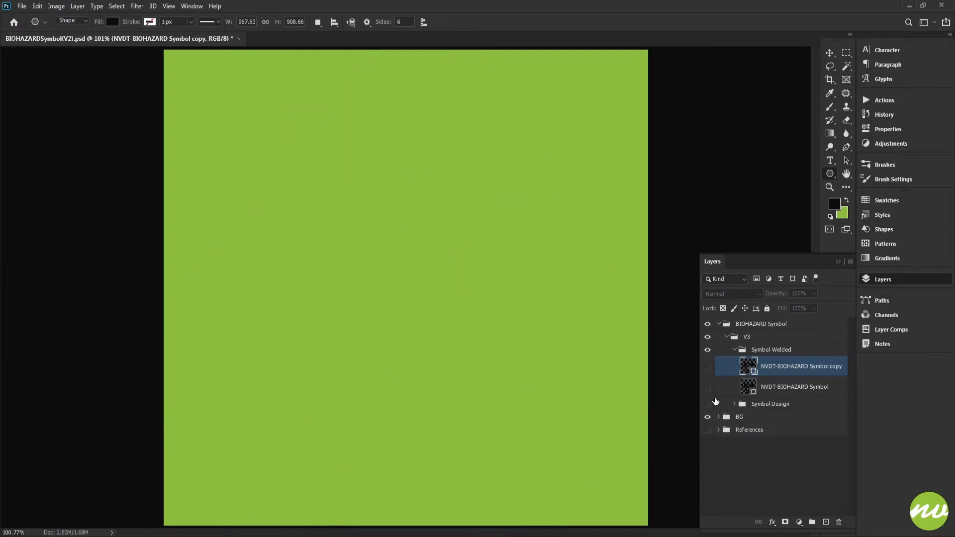
click(707, 367)
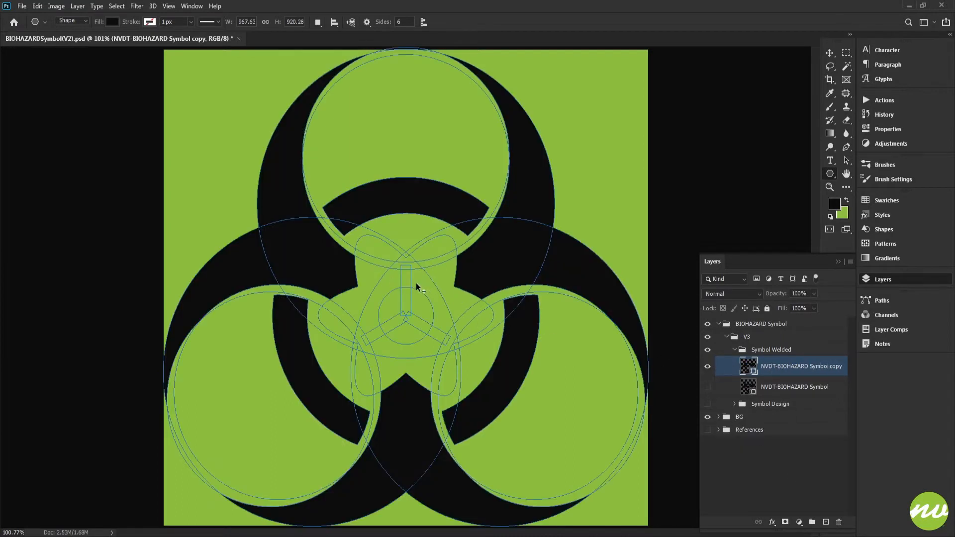
Show the guides and turn off Smooth Corners for the six-sided star in the Polygon tool's options
key(ctrl+semicolon)
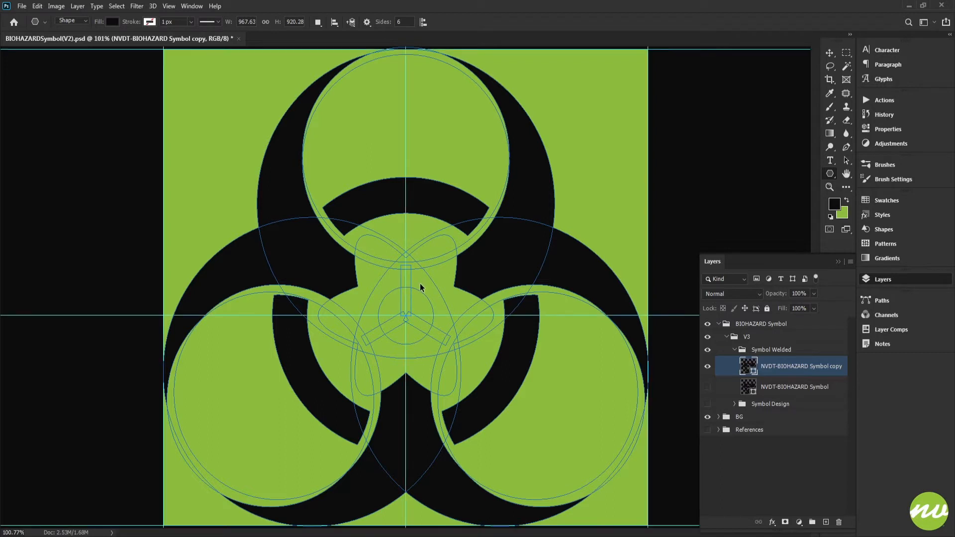
scroll(396, 294, up, 1)
mouse_move(413, 275)
mouse_down()
mouse_move(416, 225)
mouse_move(420, 273)
mouse_move(469, 301)
mouse_up()
key(ctrl+z)
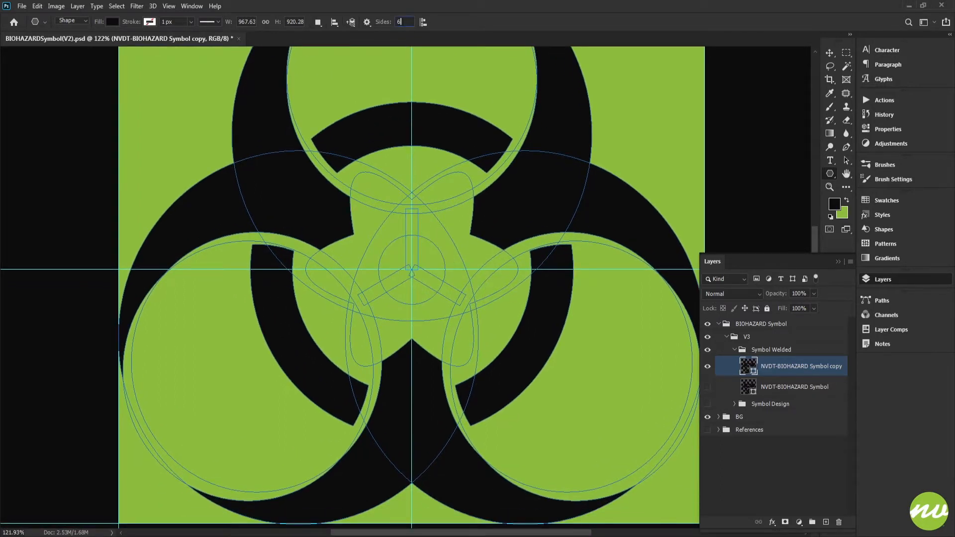
click(368, 21)
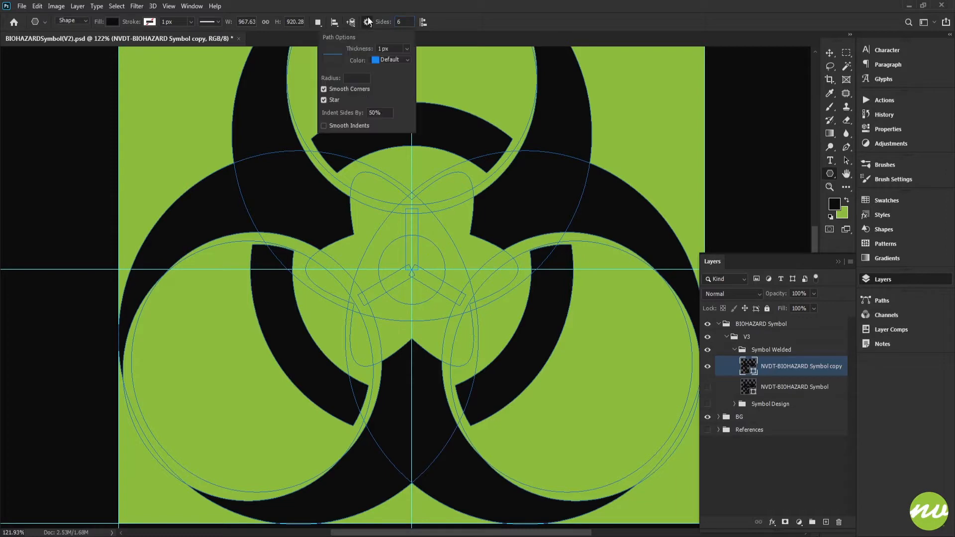
click(345, 91)
click(469, 124)
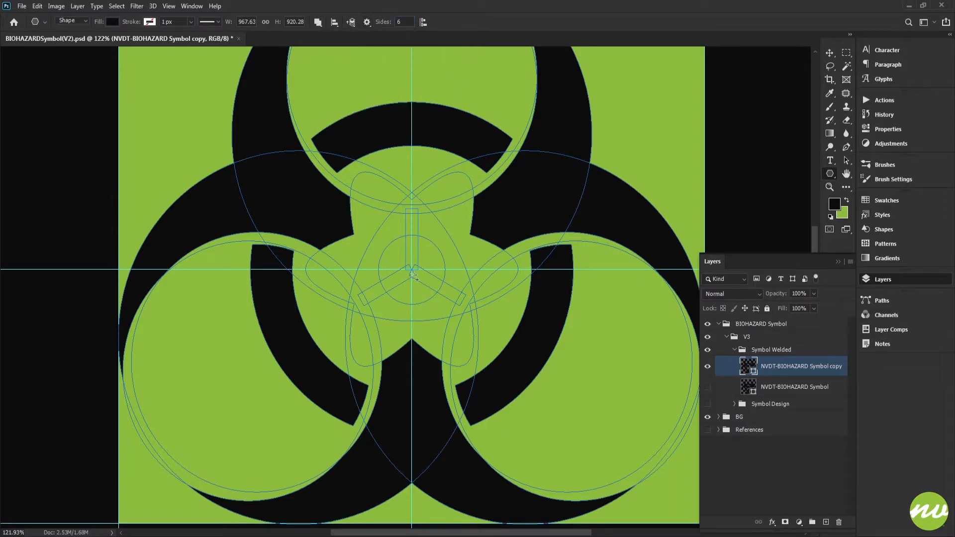
Undo a test star drawn at the symbol's centre and enable Smooth Indents for the star shape
drag(412, 271, 398, 319)
key(ctrl+z)
click(367, 22)
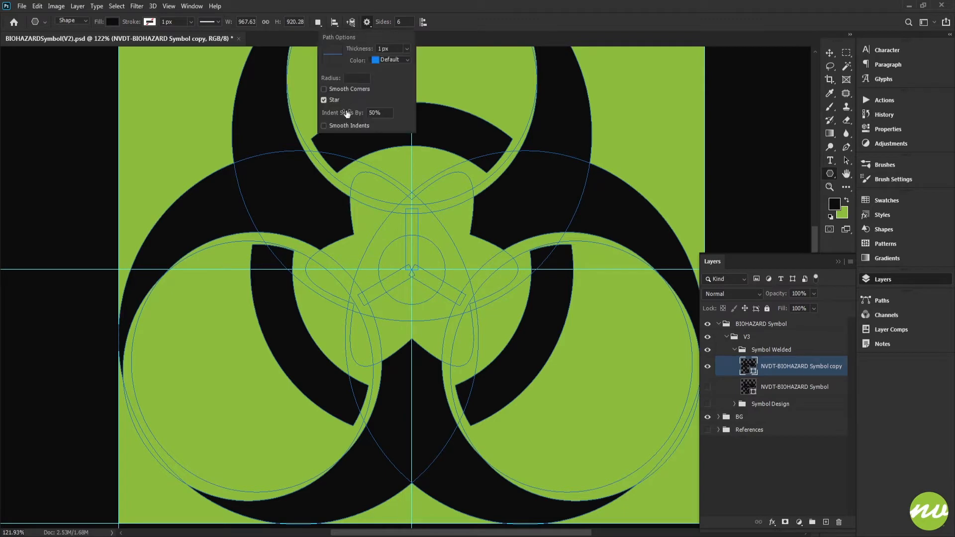
click(341, 126)
Draw a six-pointed star with smooth indents outward from the guide intersection at the symbol's centre
mouse_move(412, 270)
mouse_down()
mouse_move(412, 325)
mouse_move(397, 326)
mouse_up()
key(ctrl+z)
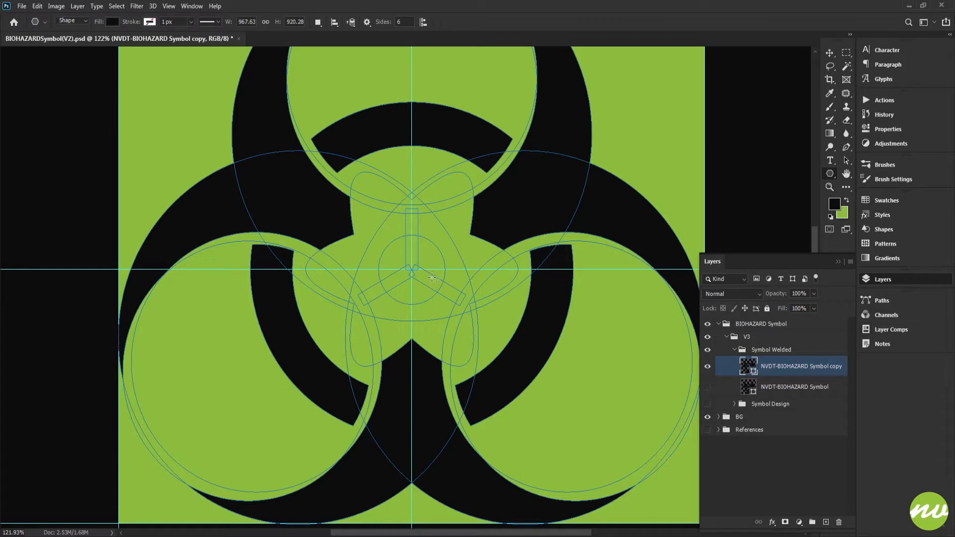
drag(412, 270, 465, 340)
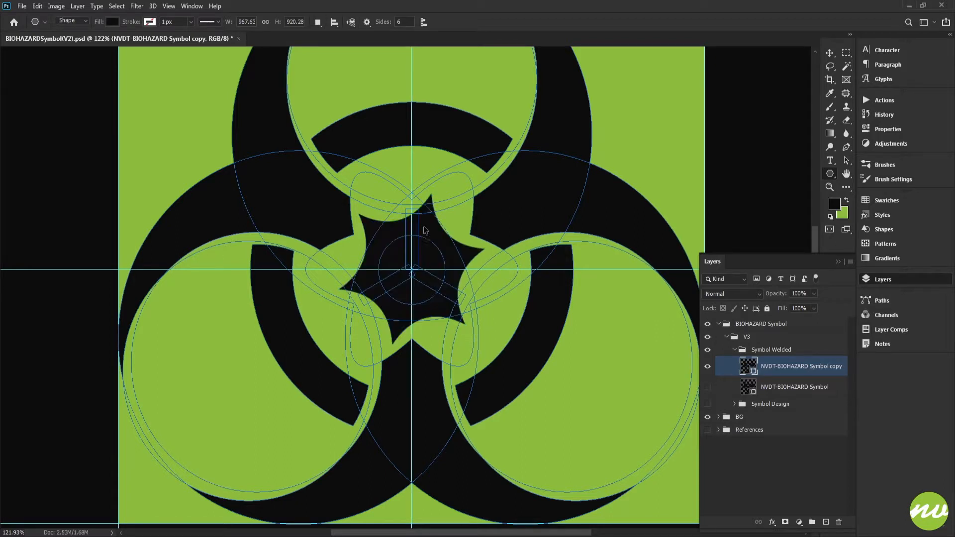
key(ctrl+z)
drag(411, 270, 464, 326)
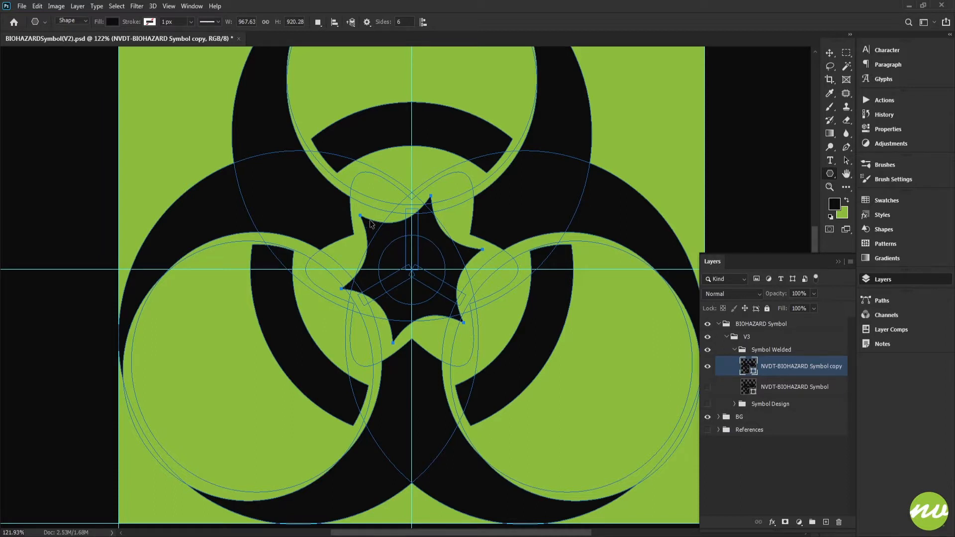
Rotate the central star by 15° so its points sit symmetrically about the vertical guide
key(ctrl+t)
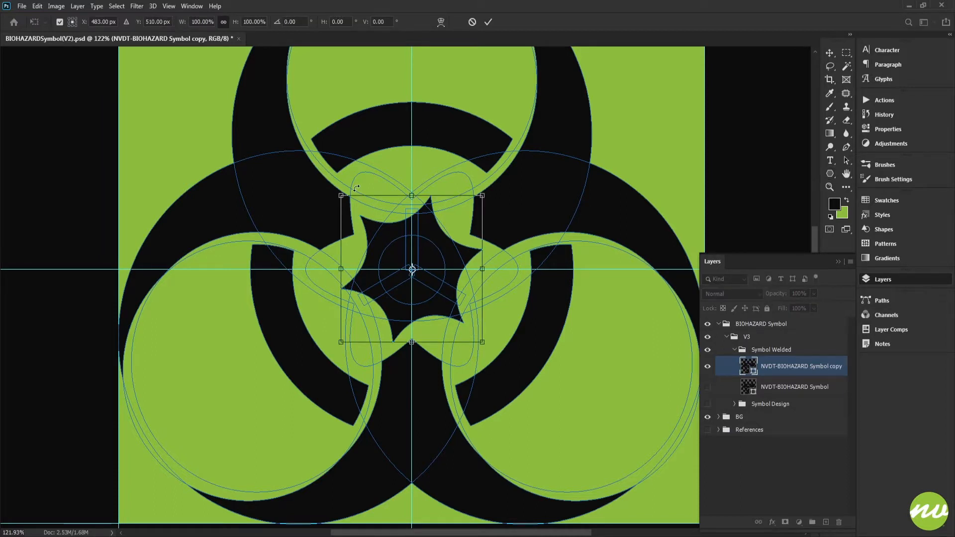
drag(328, 189, 364, 178)
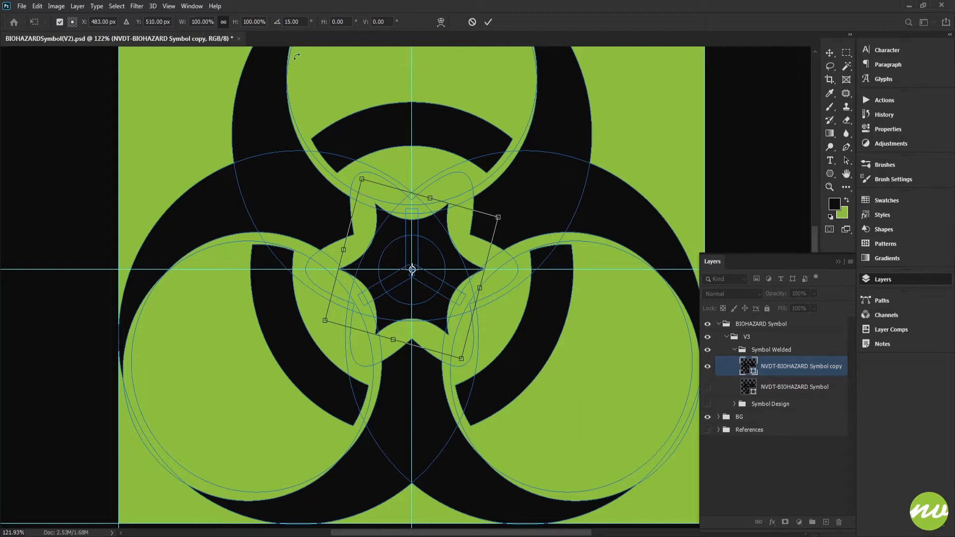
Try enlarging the central star proportionally to 120% about its centre
key(shift+Up)
key(shift+Up)
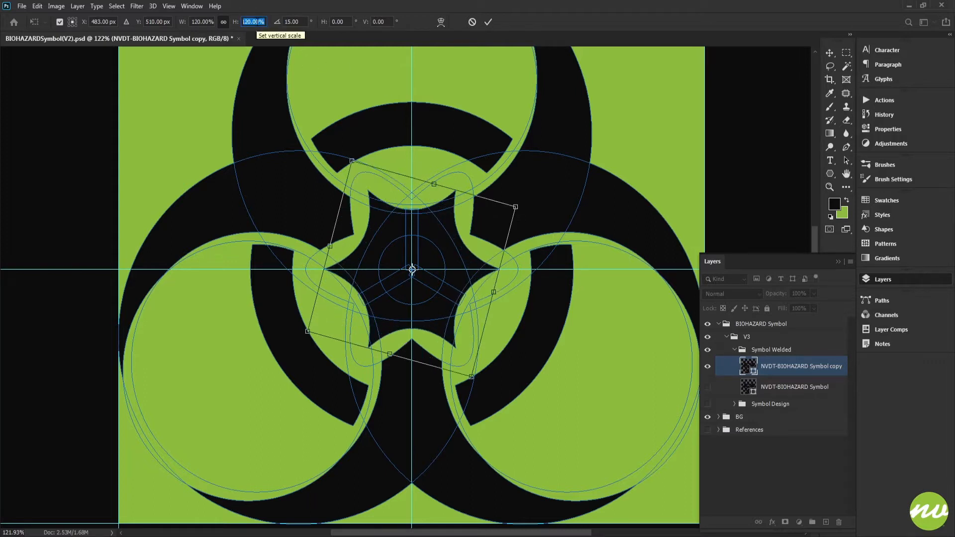
key(shift+Up)
key(shift+Down)
key(shift+Down)
key(shift+Down)
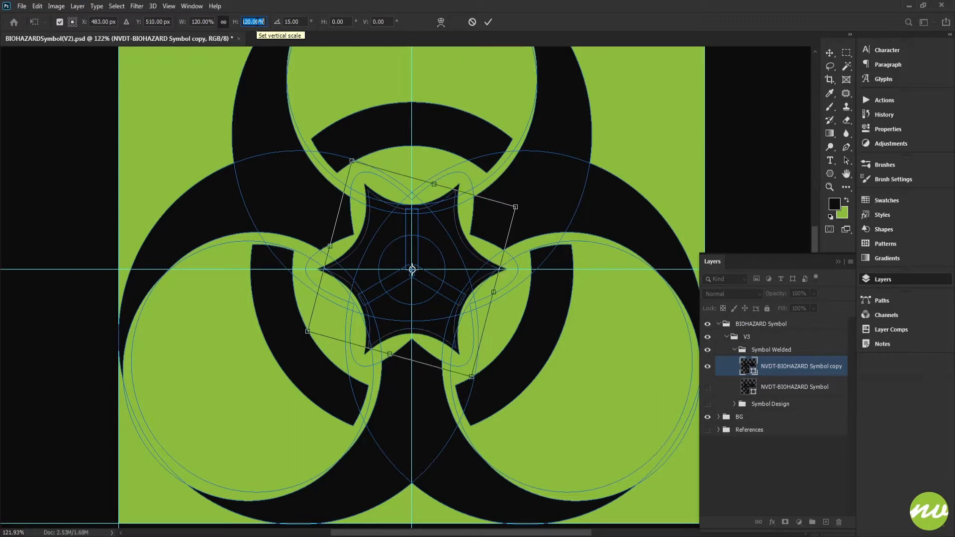
key(shift+Up)
key(shift+Down)
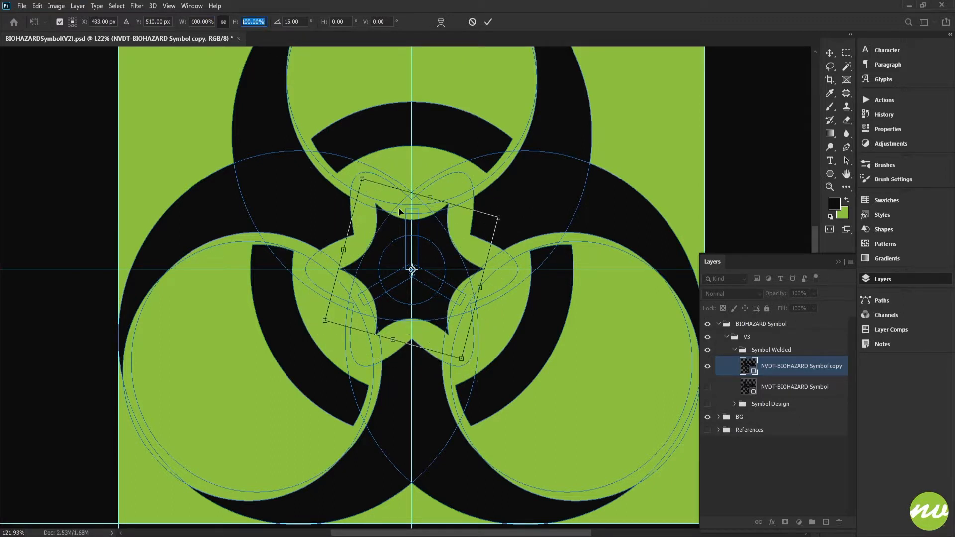
key(space)
click(409, 241)
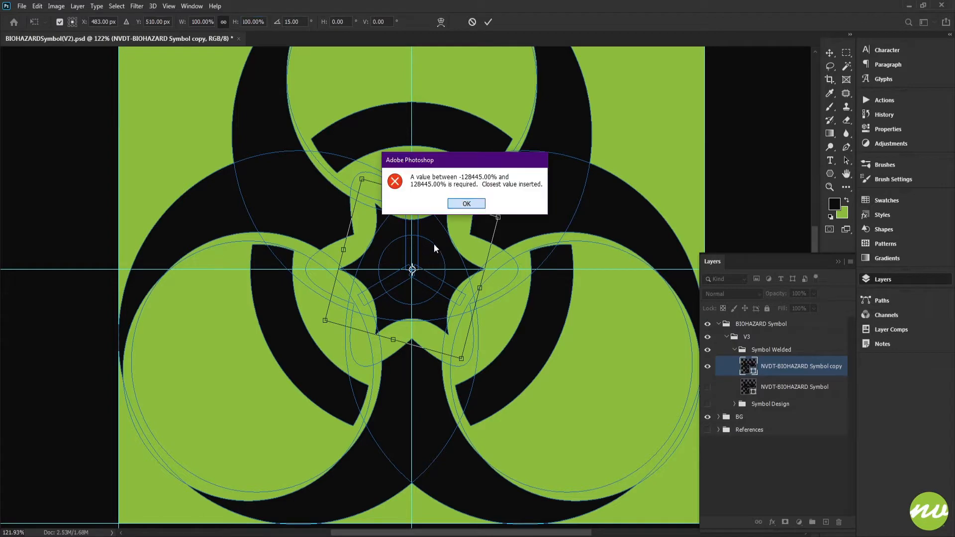
key(space)
mouse_move(435, 247)
mouse_down()
mouse_move(419, 220)
mouse_move(411, 243)
mouse_move(421, 242)
mouse_up()
key(space)
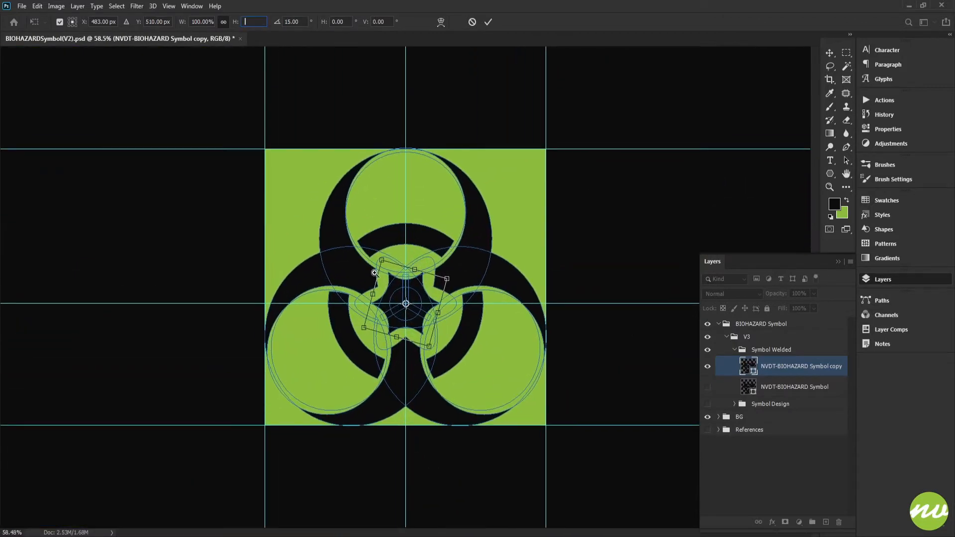
click(407, 287)
click(467, 204)
drag(462, 215, 444, 204)
key(space)
key(space)
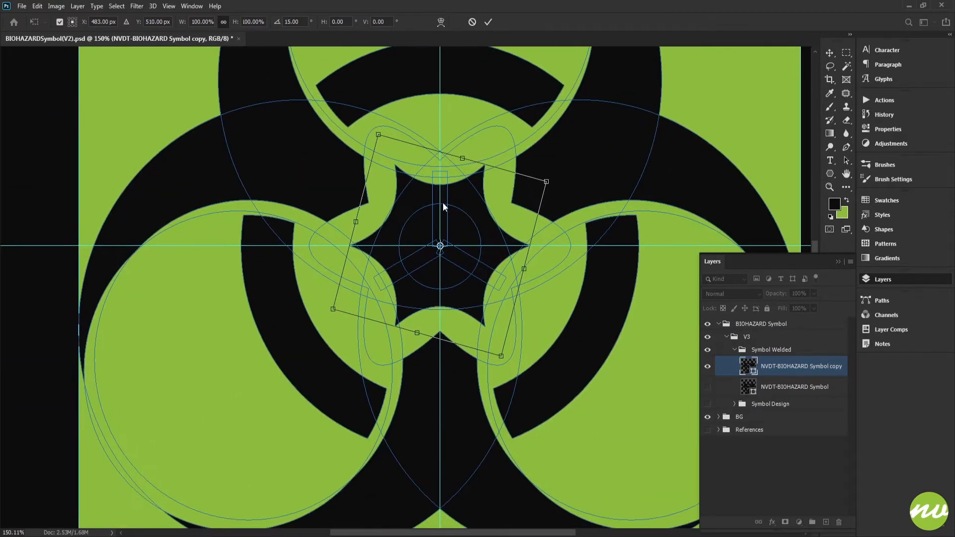
click(259, 22)
Scale the central star proportionally to 90.68% about its centre and apply the transform
drag(398, 213, 414, 229)
drag(384, 195, 416, 255)
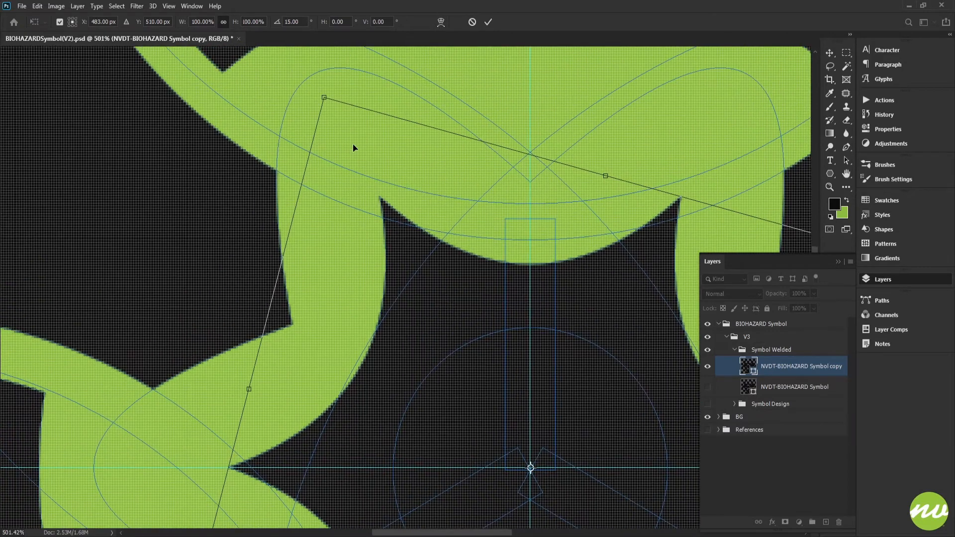
drag(324, 96, 344, 132)
drag(429, 266, 384, 153)
drag(405, 234, 394, 172)
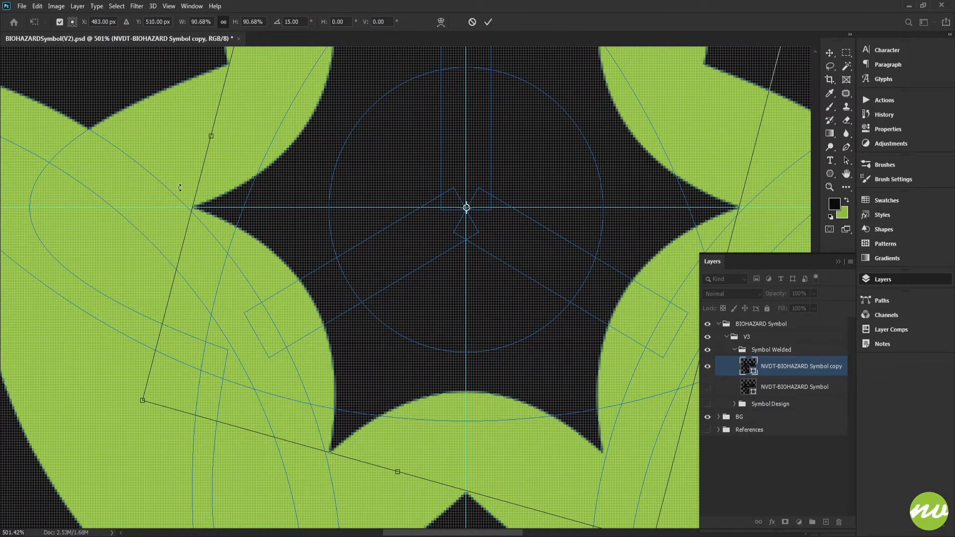
drag(439, 448, 319, 382)
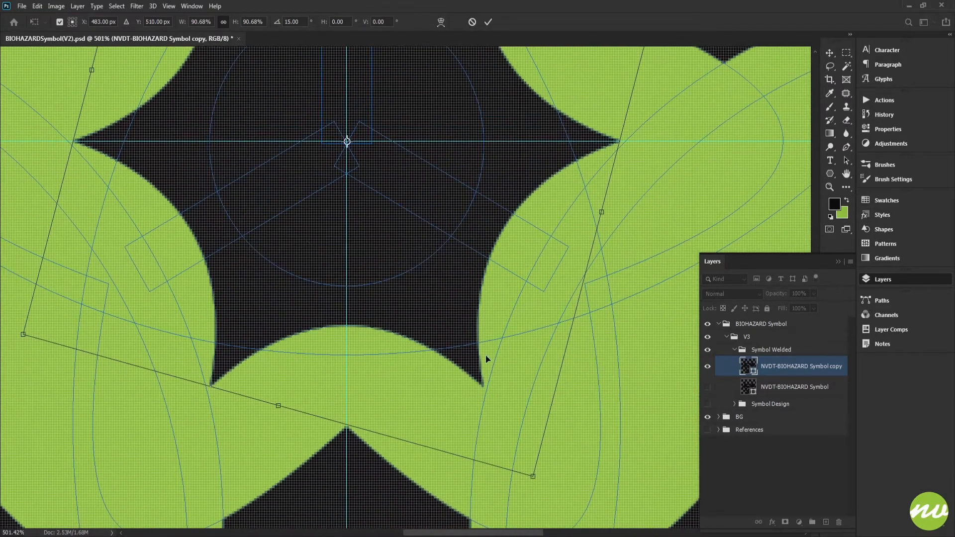
drag(438, 239, 463, 438)
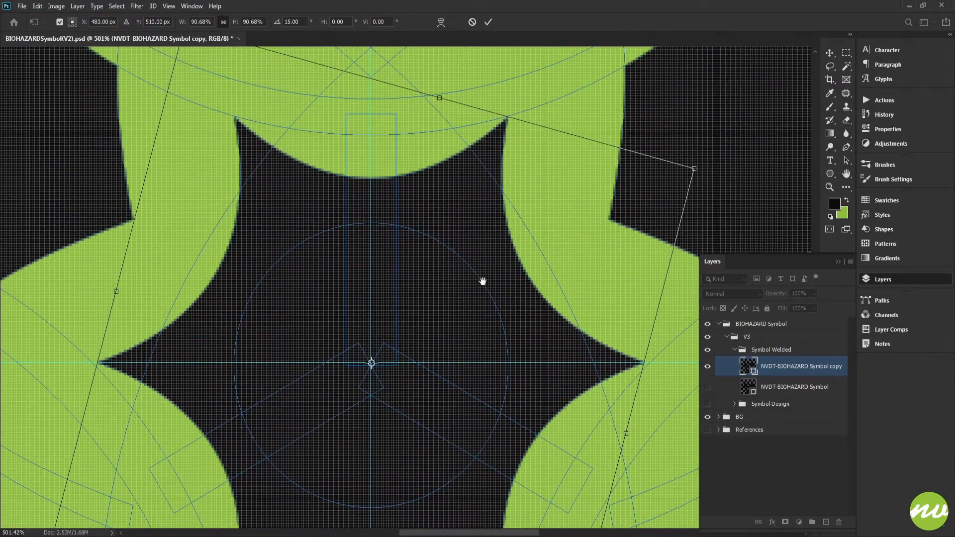
click(489, 23)
key(ctrl+0)
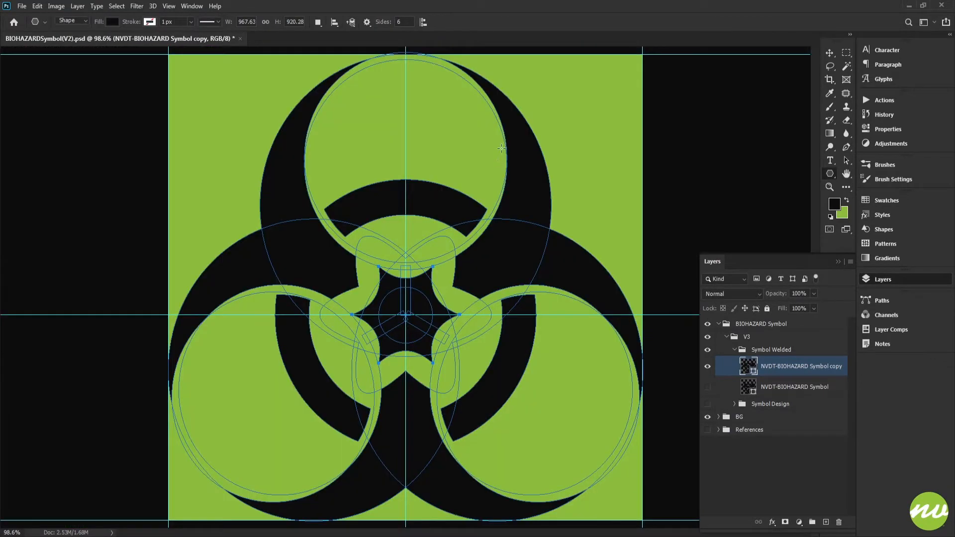
Examine how the central star fits the symbol without its path outlines, with the guides hidden and shown again
click(798, 349)
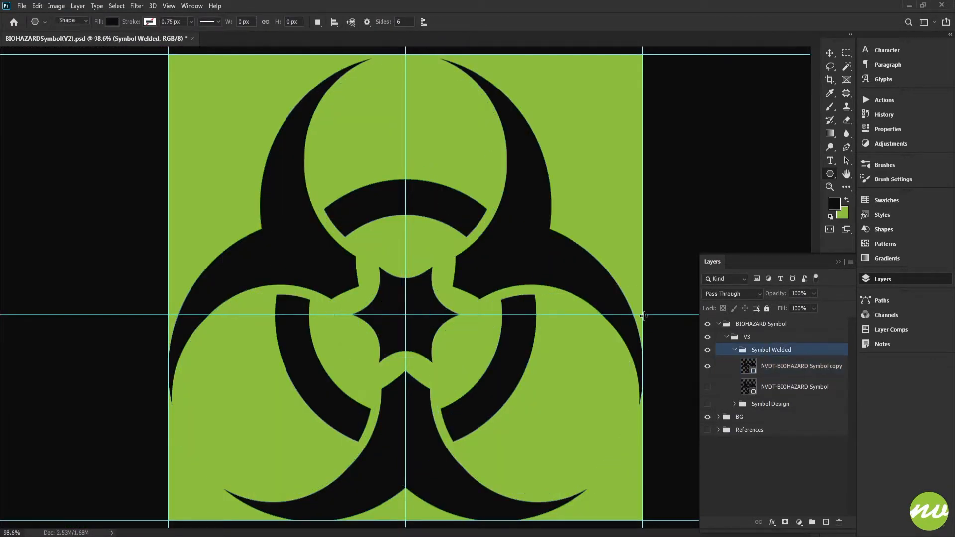
key(ctrl+semicolon)
key(ctrl+minus)
key(ctrl+minus)
key(ctrl+plus)
key(ctrl+plus)
key(ctrl+plus)
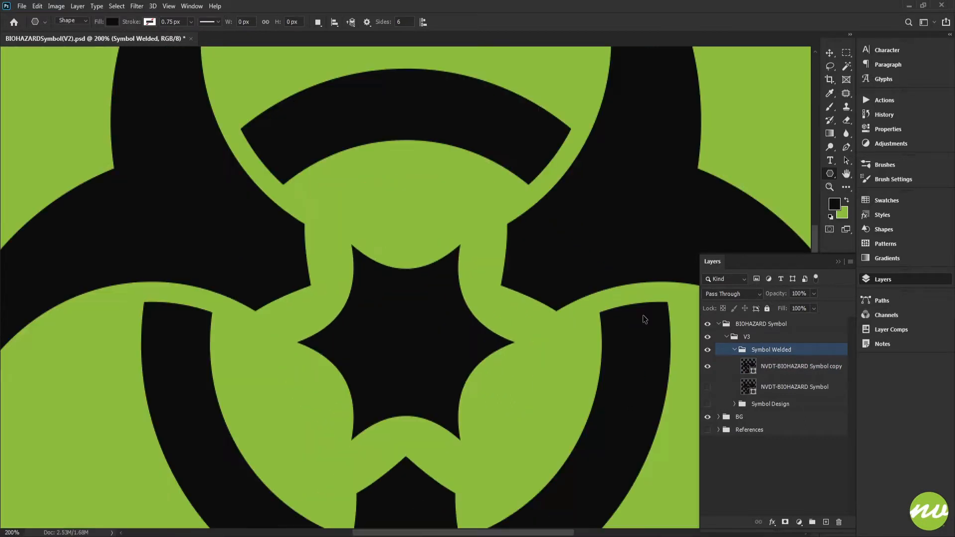
key(ctrl+semicolon)
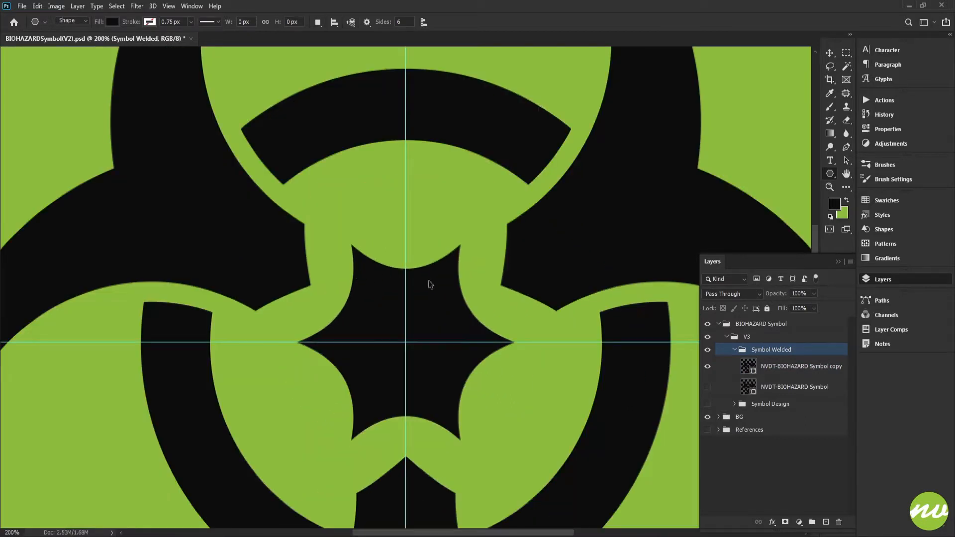
mouse_move(429, 280)
mouse_down()
mouse_move(447, 206)
mouse_move(458, 246)
mouse_move(436, 295)
mouse_up()
Draw a smaller six-pointed star on the NVDT-BIOHAZARD Symbol copy layer and place it over the gap beyond the central star's upper-right side
click(764, 372)
scroll(481, 280, up, 5)
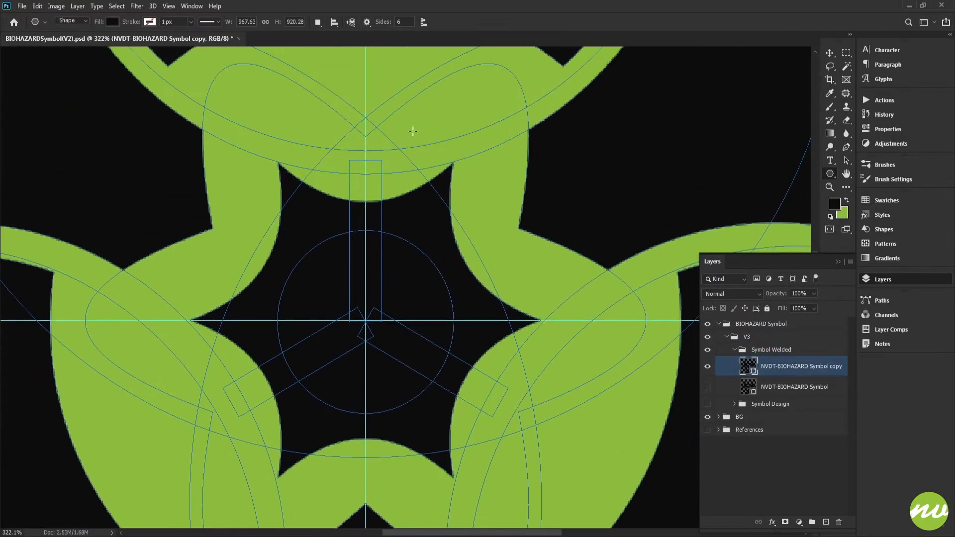
drag(383, 270, 431, 221)
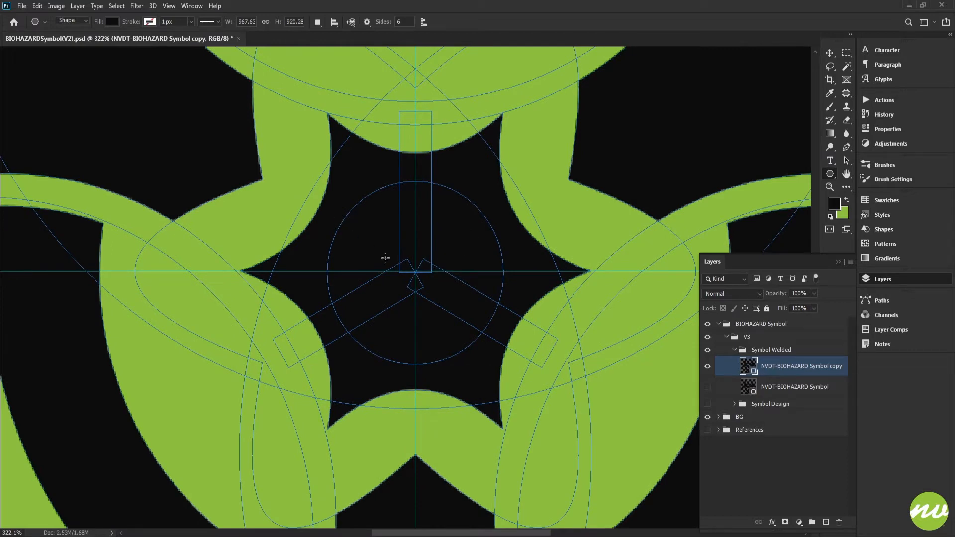
key(shift)
drag(415, 273, 443, 309)
drag(447, 262, 584, 188)
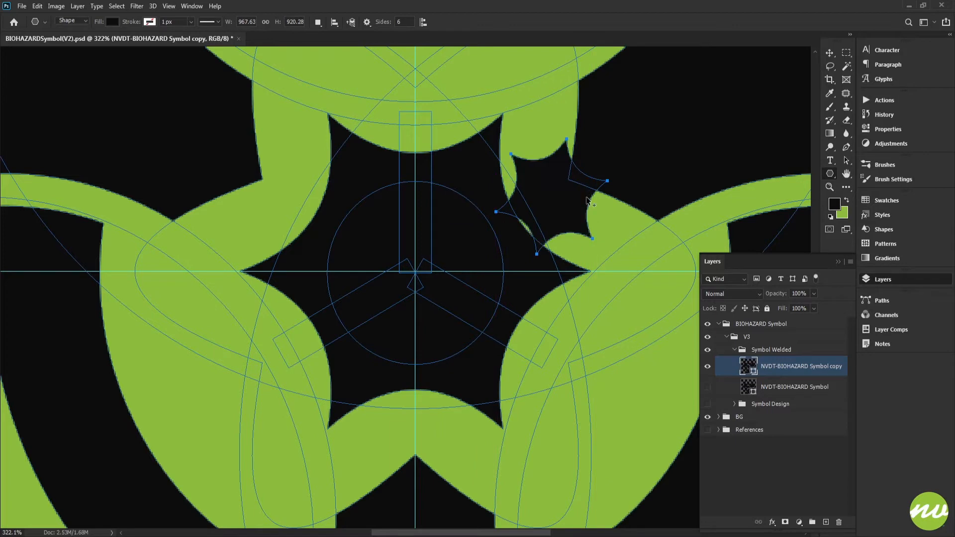
Try rotating the small star 15° and scaling it proportionally to 120% about its centre, and check how it fits the gap
scroll(587, 199, up, 2)
key(ctrl+t)
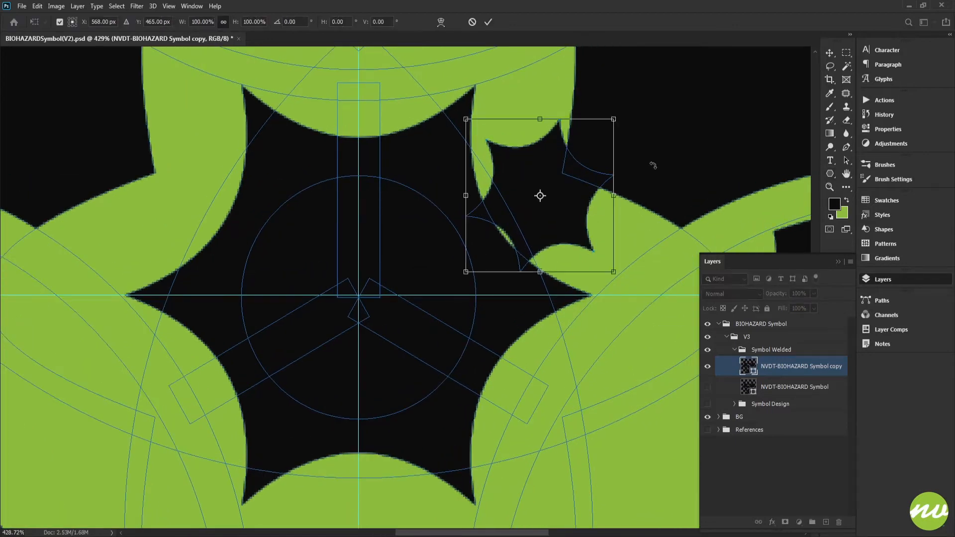
drag(640, 154, 646, 194)
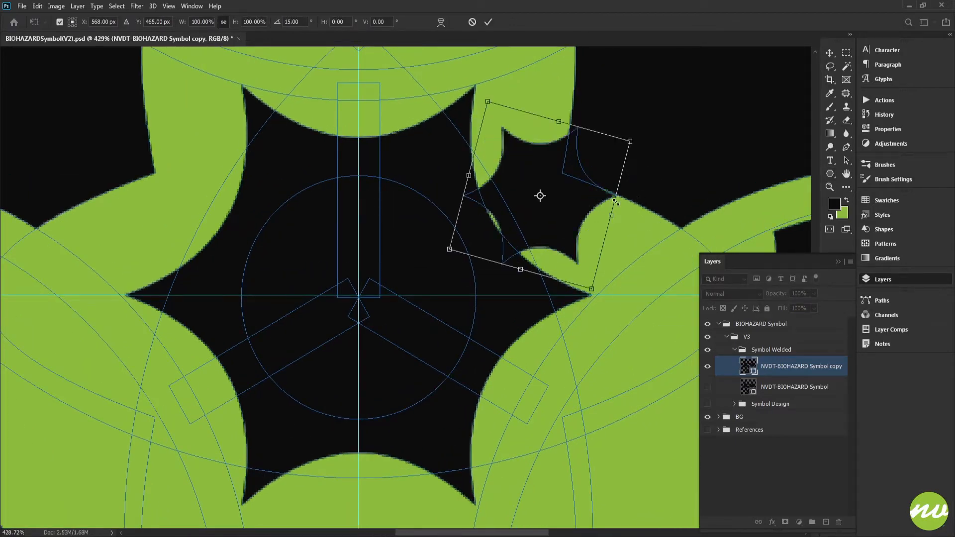
click(258, 22)
scroll(258, 22, up, 11)
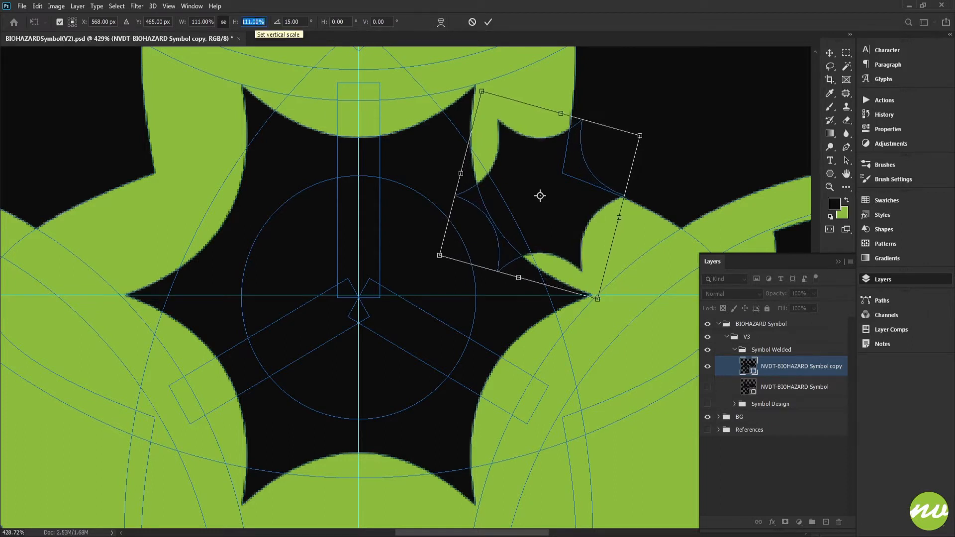
scroll(258, 22, up, 10)
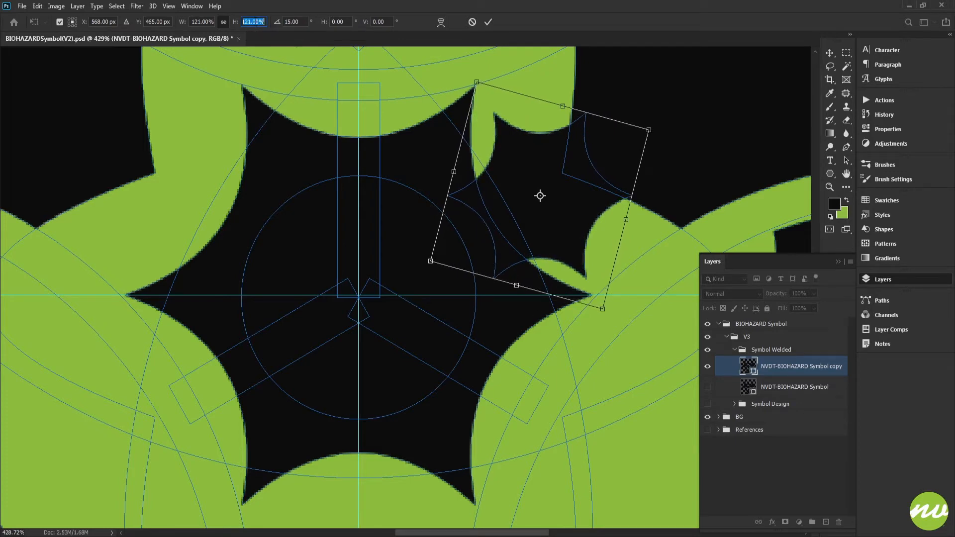
scroll(258, 22, down, 1)
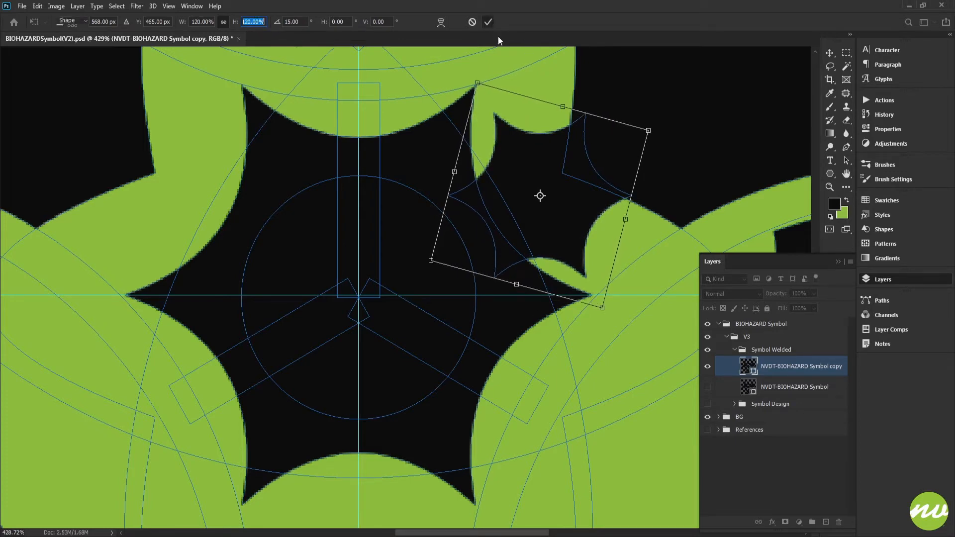
key(Return)
click(777, 351)
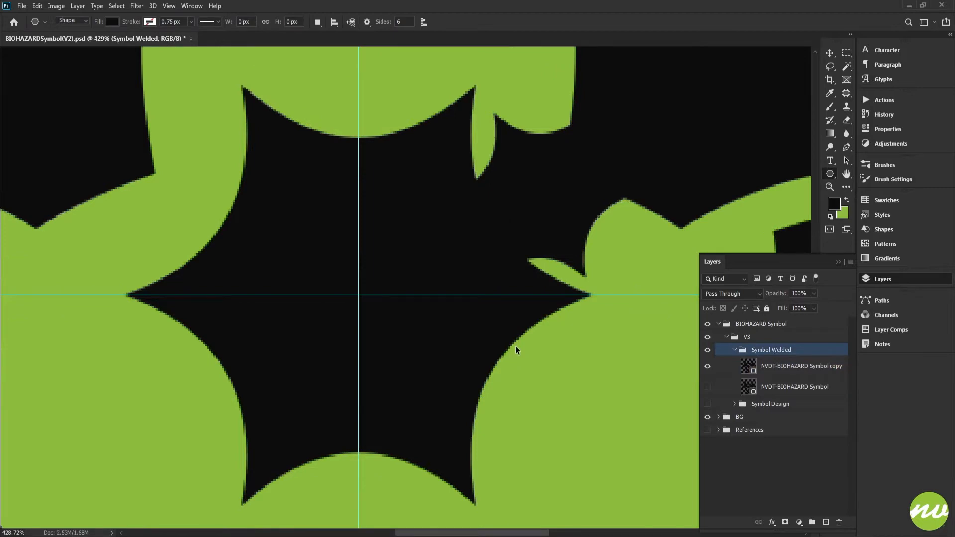
key(ctrl+0)
key(ctrl+plus)
key(ctrl+plus)
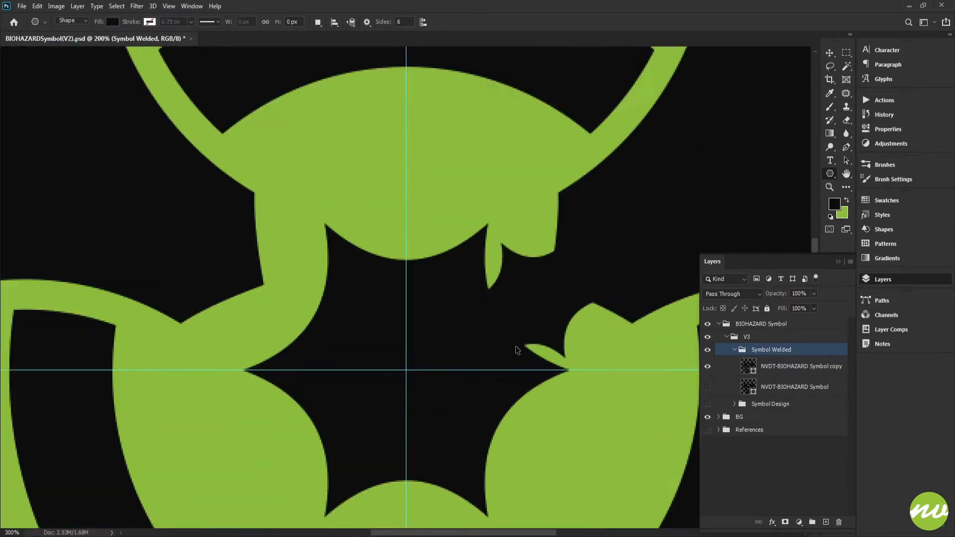
Try moving the small star from the upper-right gap onto the horizontal guide, inside the central star
click(748, 367)
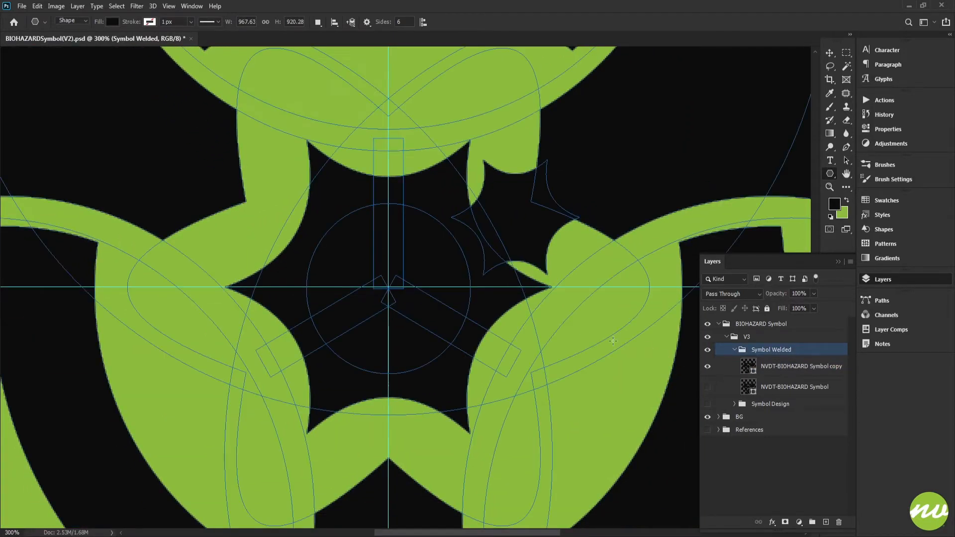
scroll(509, 274, up, 3)
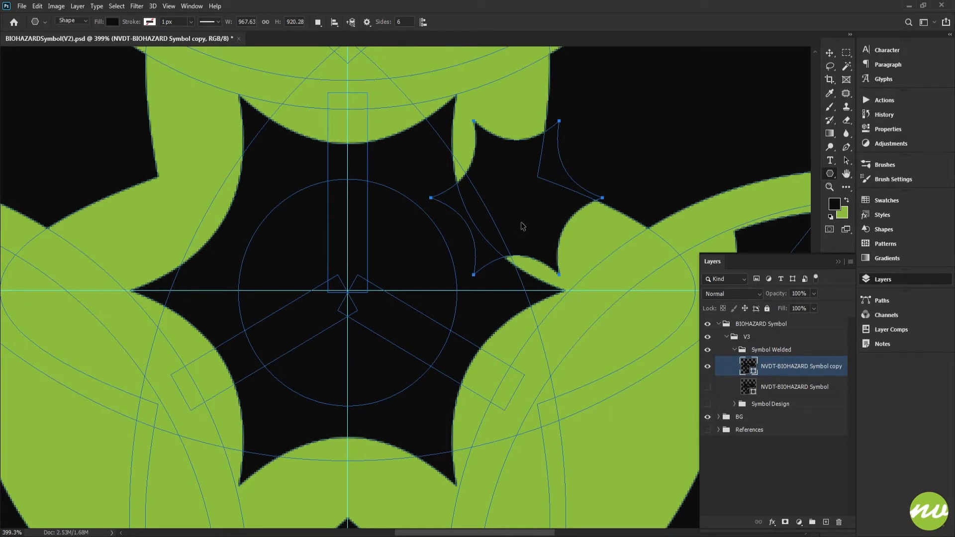
key(ctrl+t)
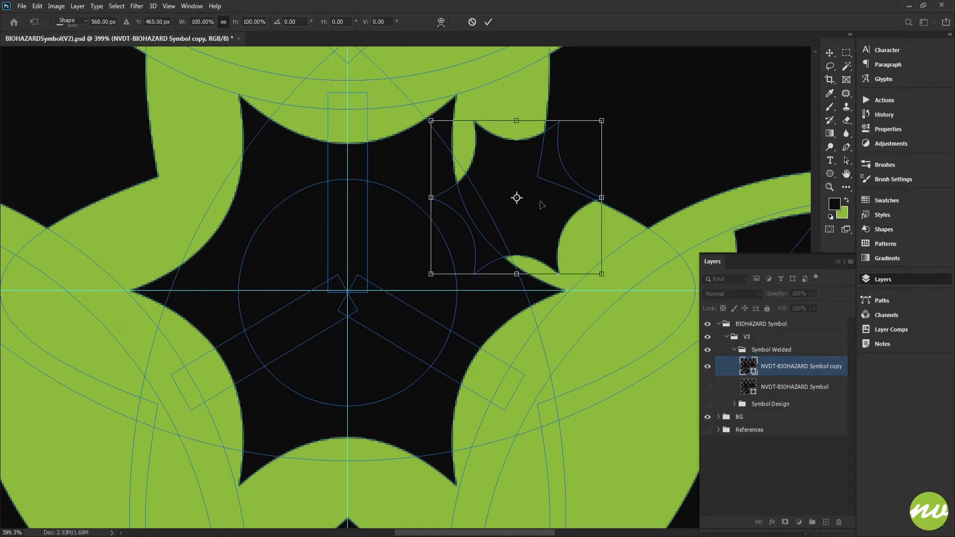
key(Return)
drag(545, 204, 424, 299)
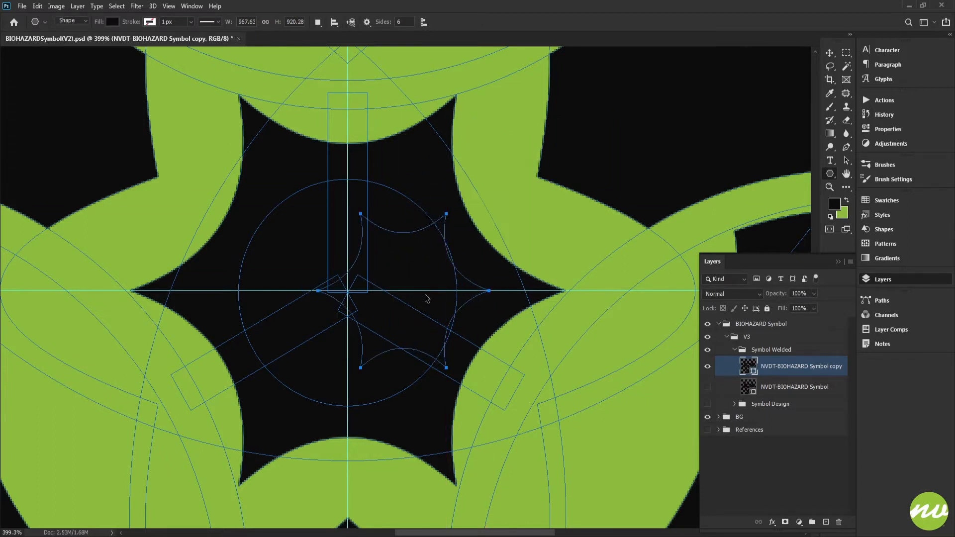
Try rotating the small star 30° and stretching its height to 127.21%
key(ctrl+t)
drag(403, 162, 469, 190)
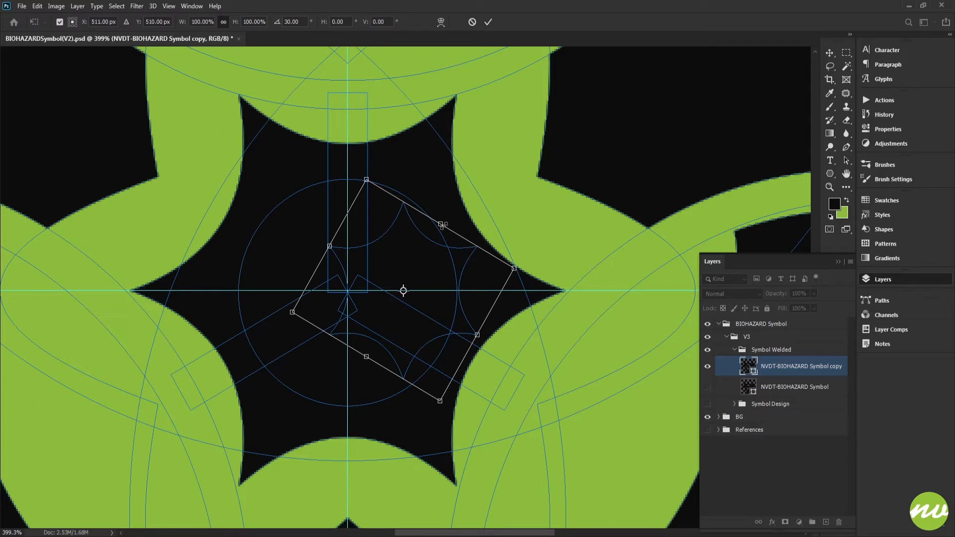
drag(440, 224, 535, 183)
key(ctrl+z)
key(ctrl+z)
key(ctrl+z)
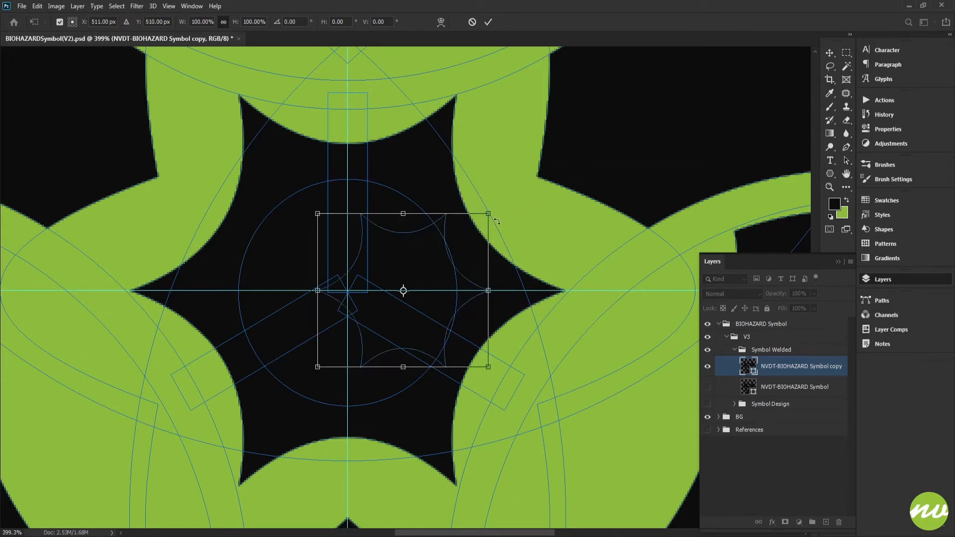
key(ctrl+shift+z)
key(ctrl+shift+z)
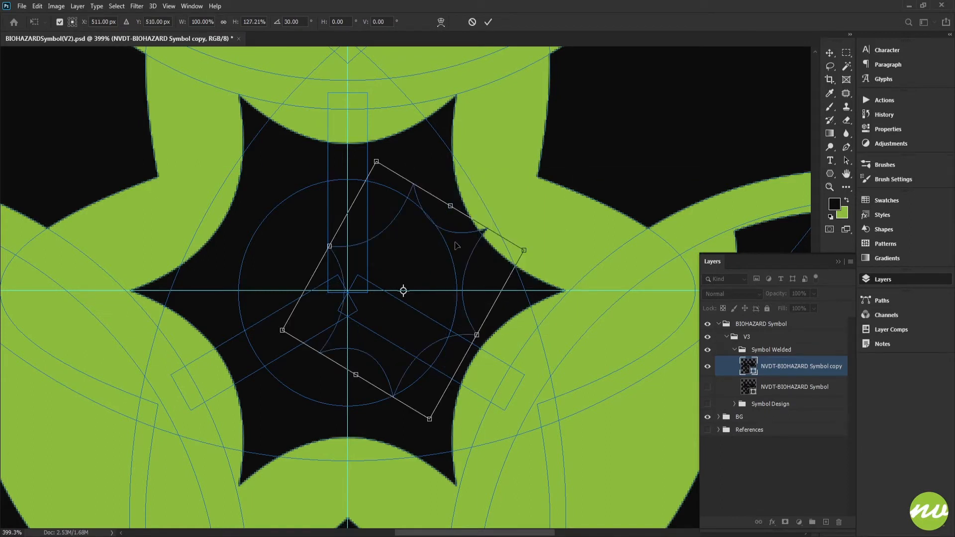
Try the stretched star over the upper-right gap, rotated to 45° with its height at 168.97%, and discard the star
drag(457, 245, 545, 179)
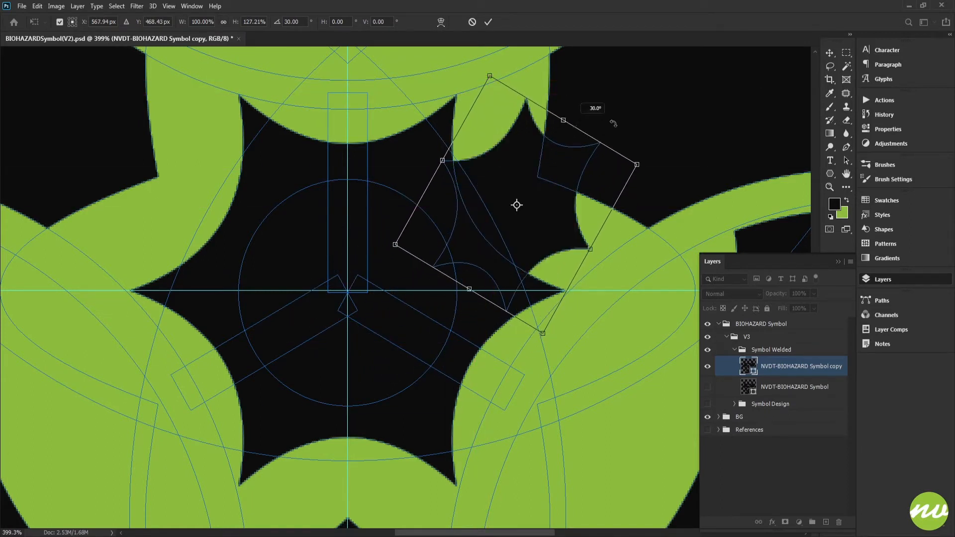
drag(613, 124, 621, 141)
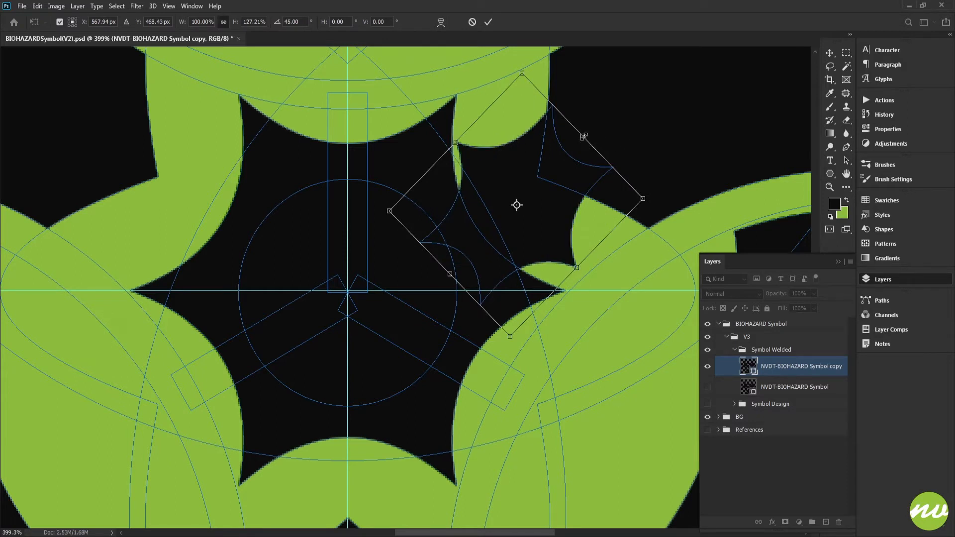
drag(584, 137, 595, 125)
key(ctrl+z)
drag(451, 275, 406, 319)
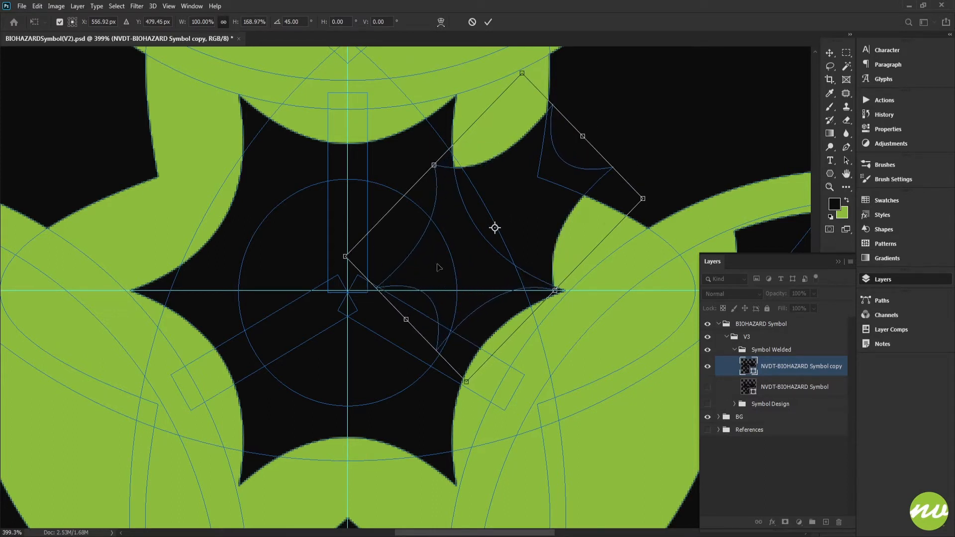
mouse_move(592, 117)
mouse_down()
mouse_move(610, 135)
mouse_move(599, 126)
mouse_up()
key(Escape)
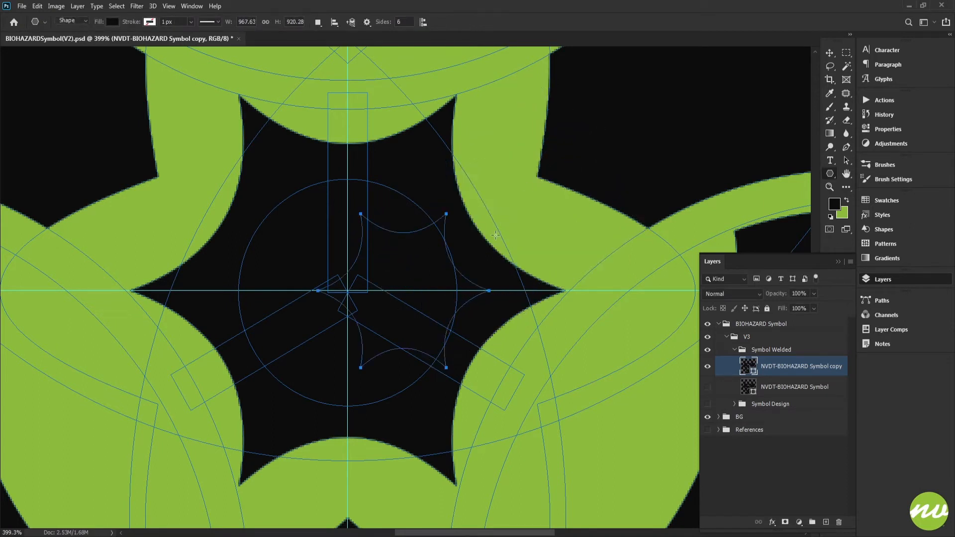
key(ctrl+z)
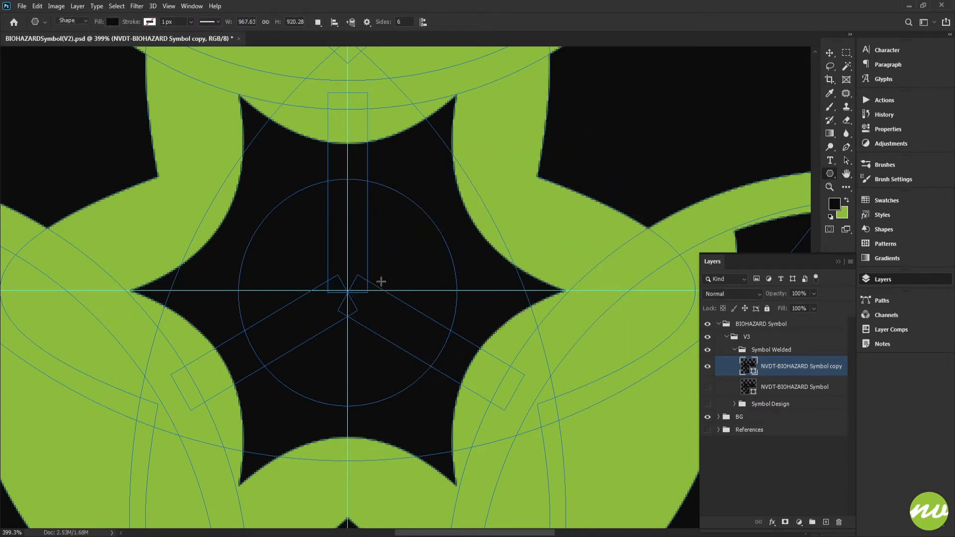
Draw a new small six-pointed star centred on the guide intersection and rotate it 15° to align with the central star
drag(347, 294, 418, 346)
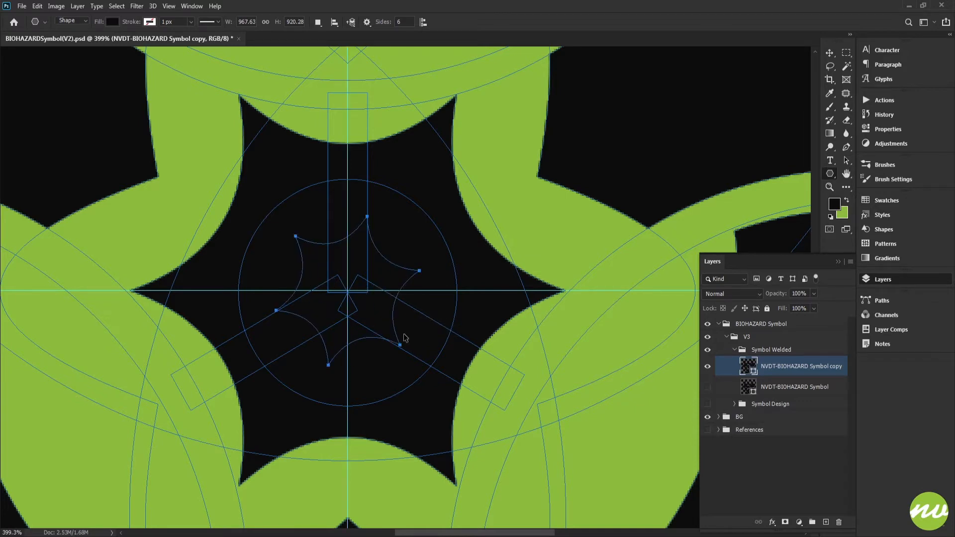
key(ctrl+t)
drag(364, 210, 397, 204)
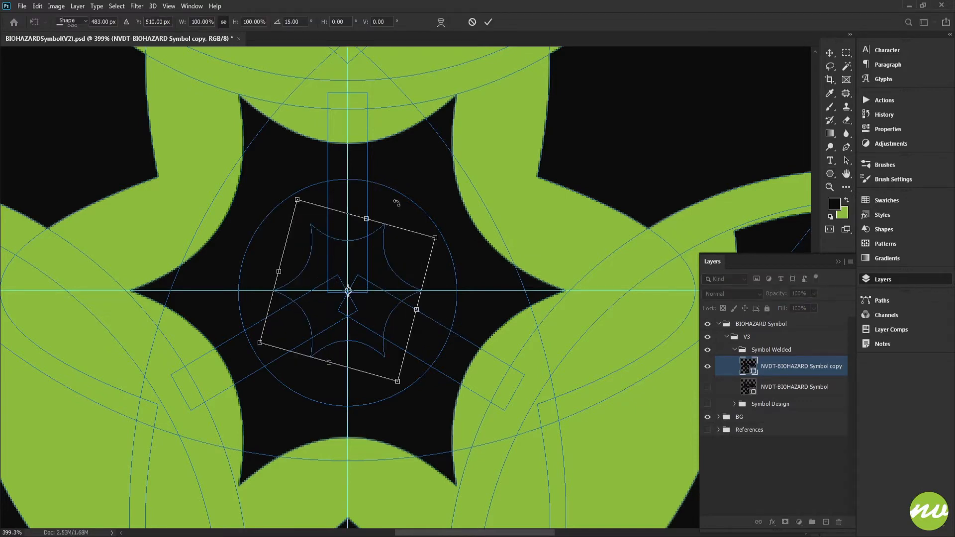
key(Return)
Stretch the small star vertically downwards from its upper edge to just above the central star's lower curve
key(ctrl+t)
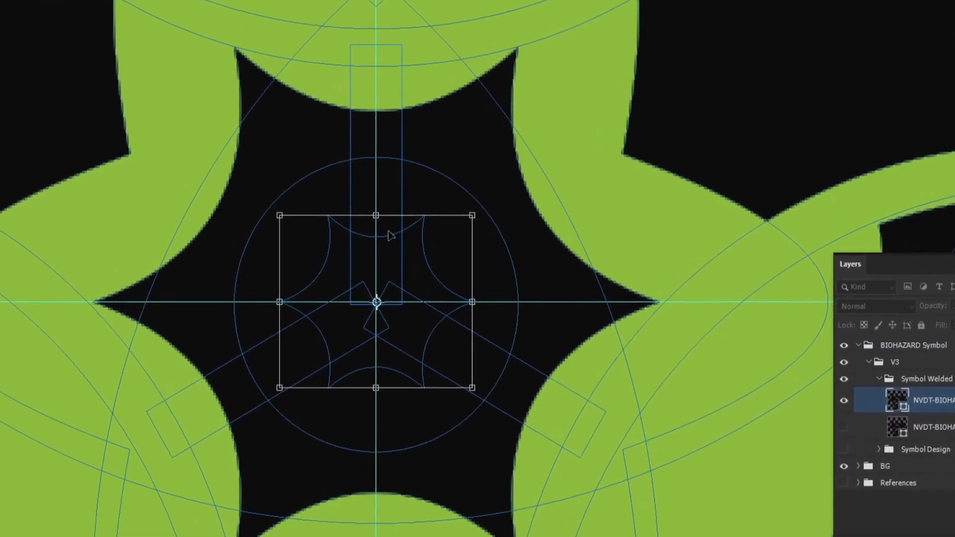
drag(376, 388, 376, 488)
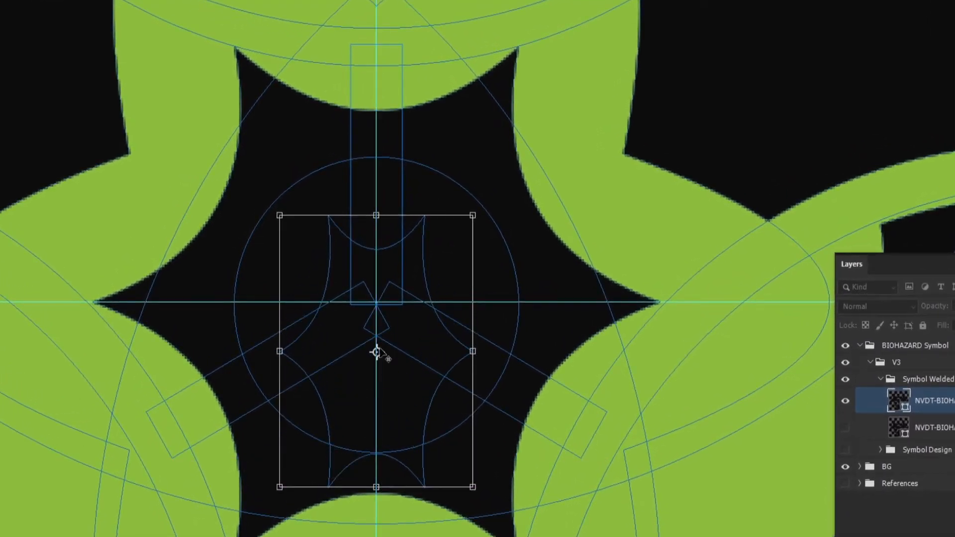
key(Return)
Move the stretched star over the upper-right gap, rotate it 60° and place its centre at X 549.59 px, Y 471.74 px
drag(398, 381, 601, 229)
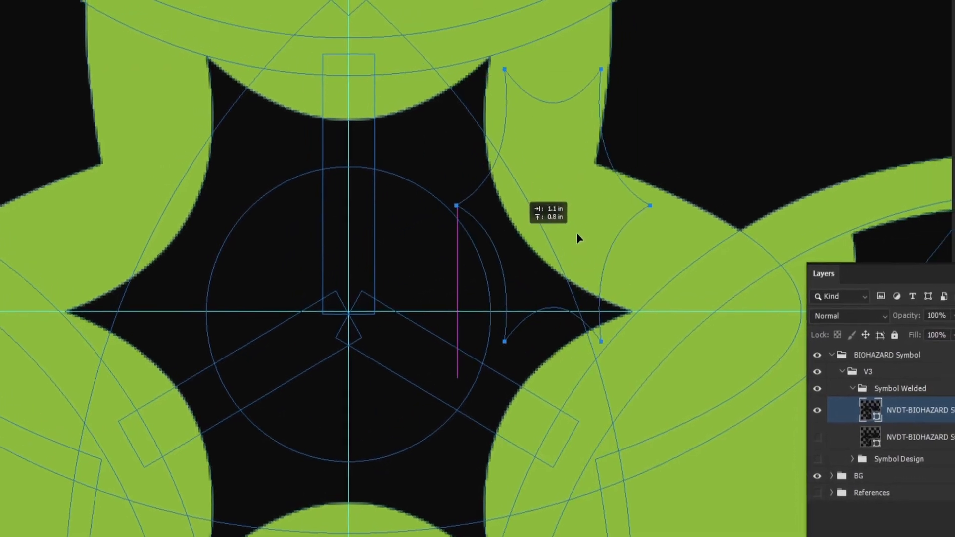
key(ctrl+t)
drag(400, 63, 552, 84)
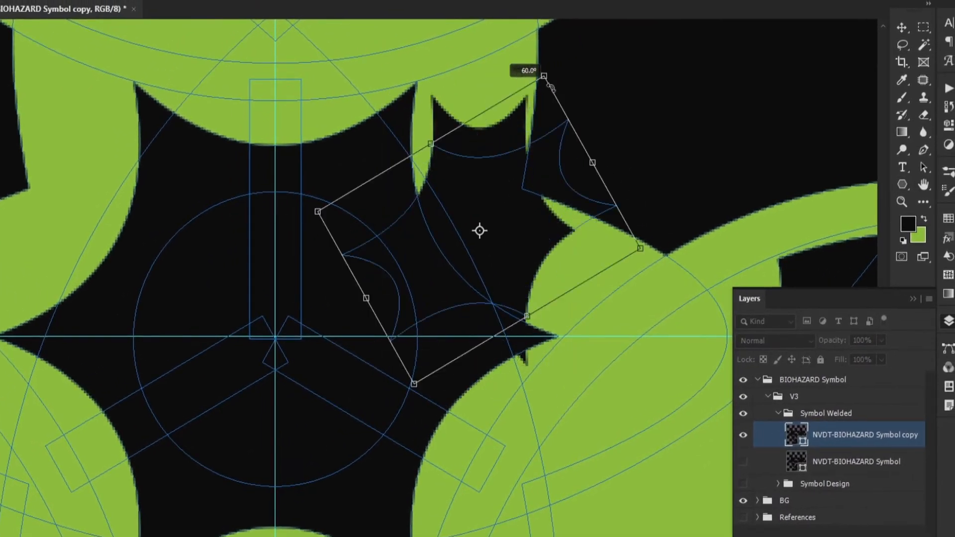
drag(530, 171, 499, 183)
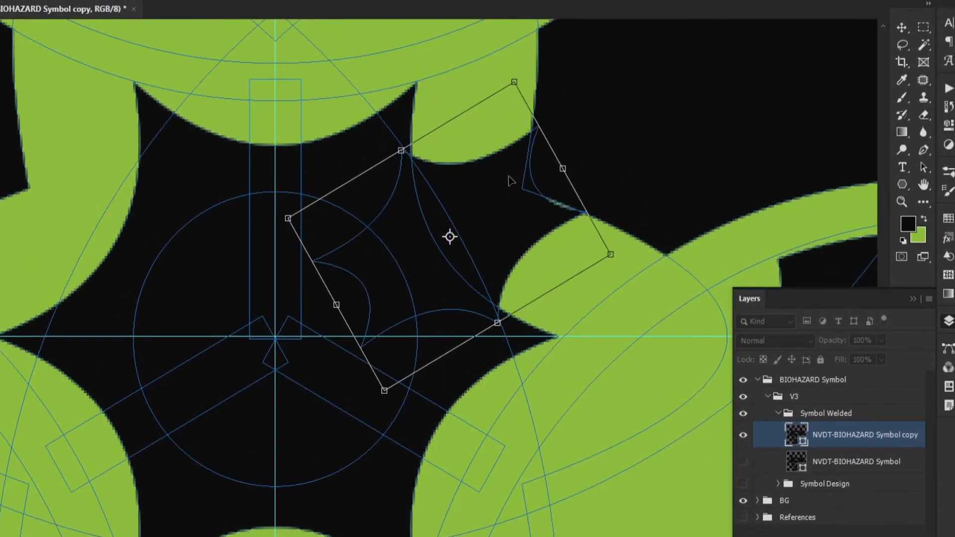
key(Up)
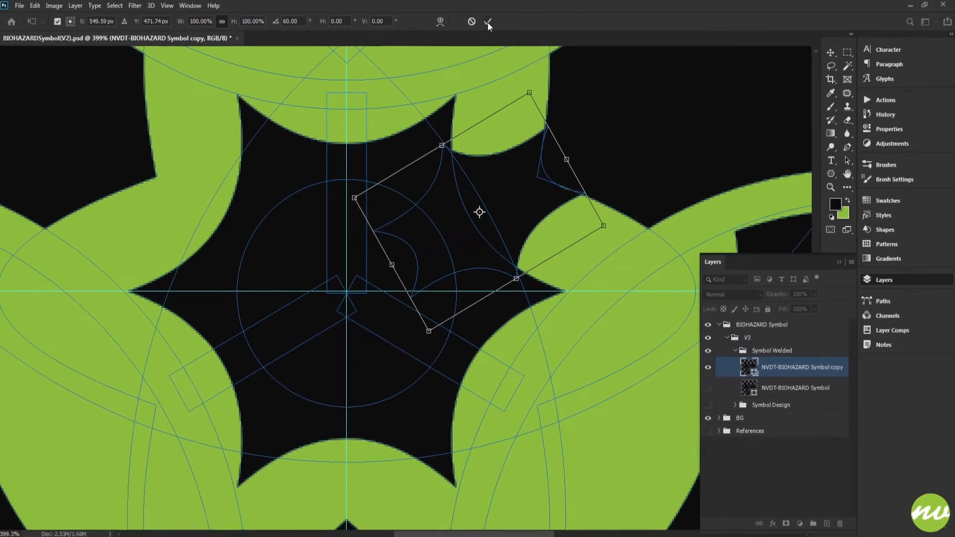
click(487, 22)
Nudge the stretched star one pixel to the right to cover the thin sliver at the gap's edge
key(u)
click(766, 339)
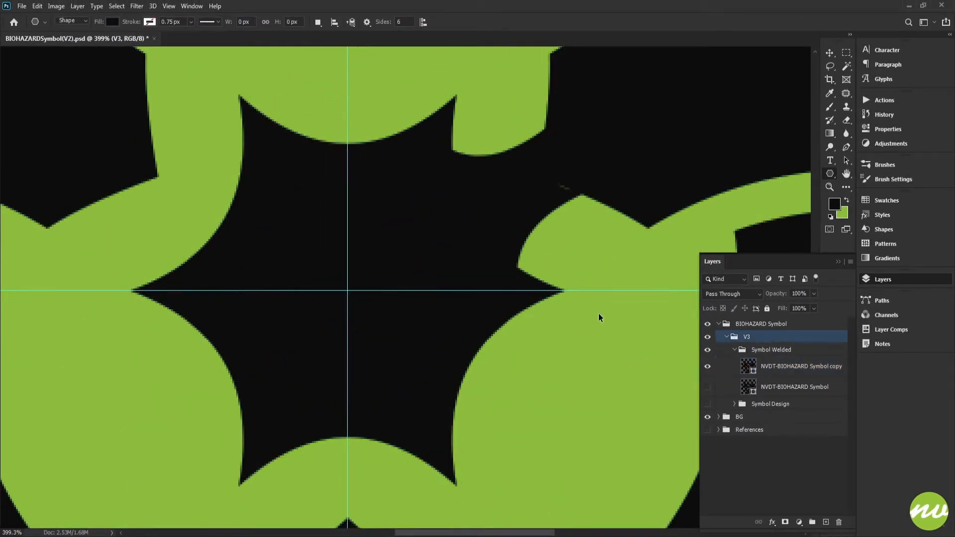
key(ctrl+0)
scroll(506, 280, up, 10)
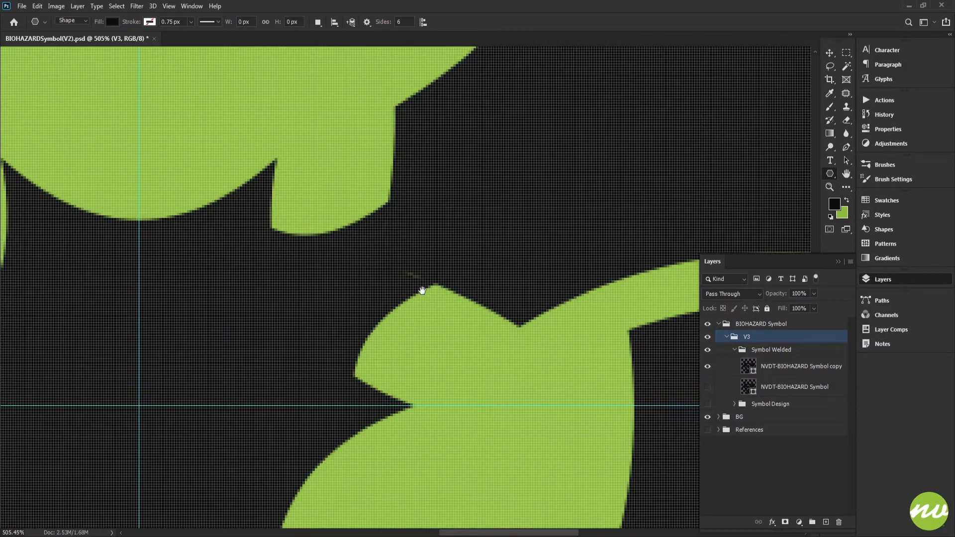
drag(422, 291, 618, 247)
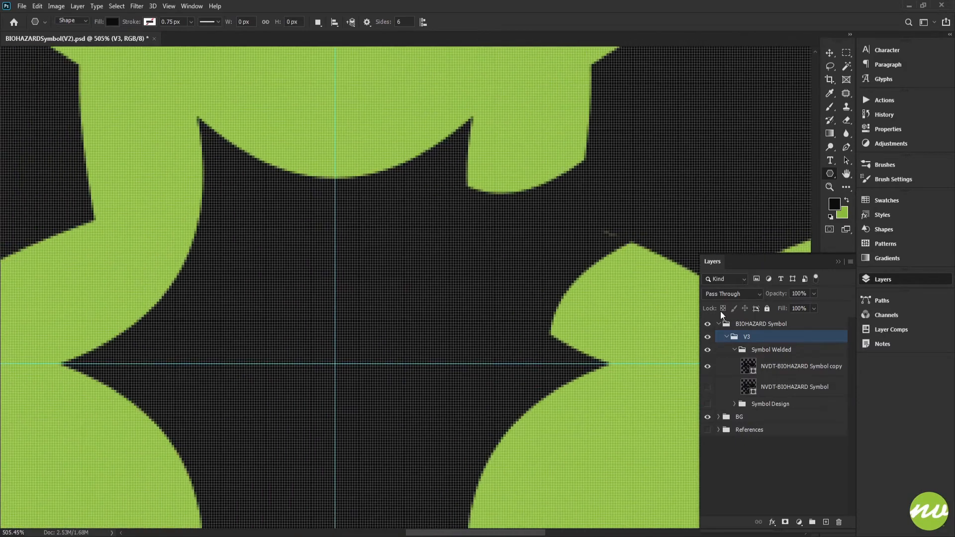
click(776, 368)
scroll(595, 265, up, 5)
scroll(591, 263, up, 2)
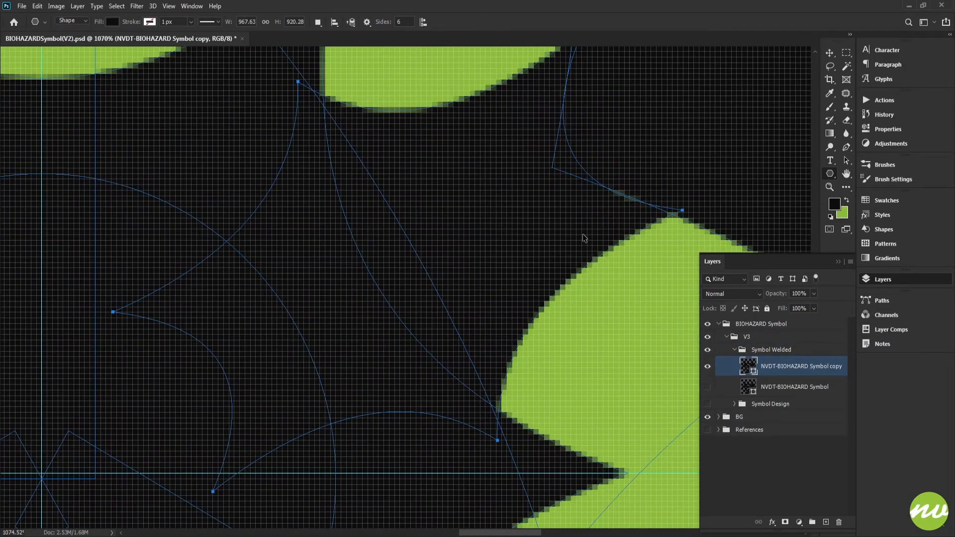
key(Right)
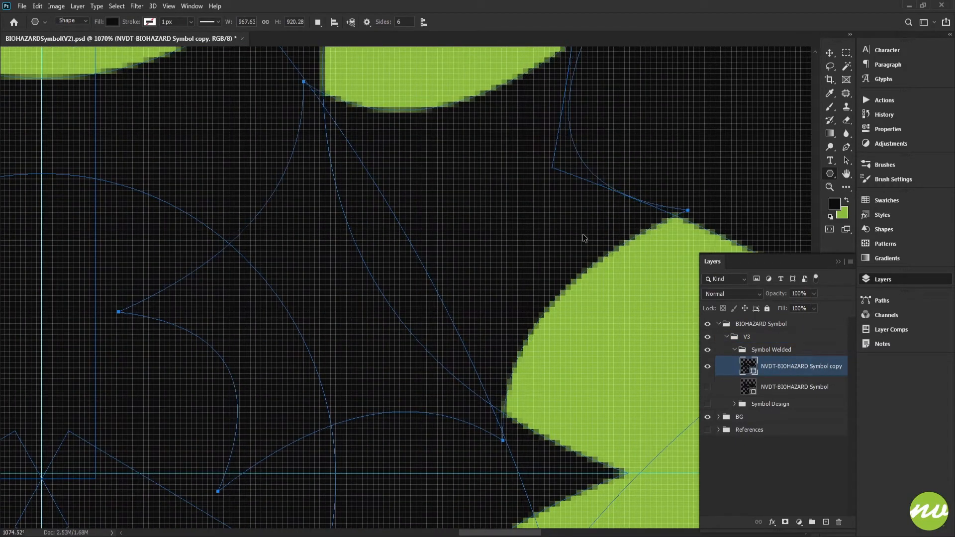
Examine the upper-right connection without path outlines, both in the whole symbol and close up
scroll(577, 248, down, 8)
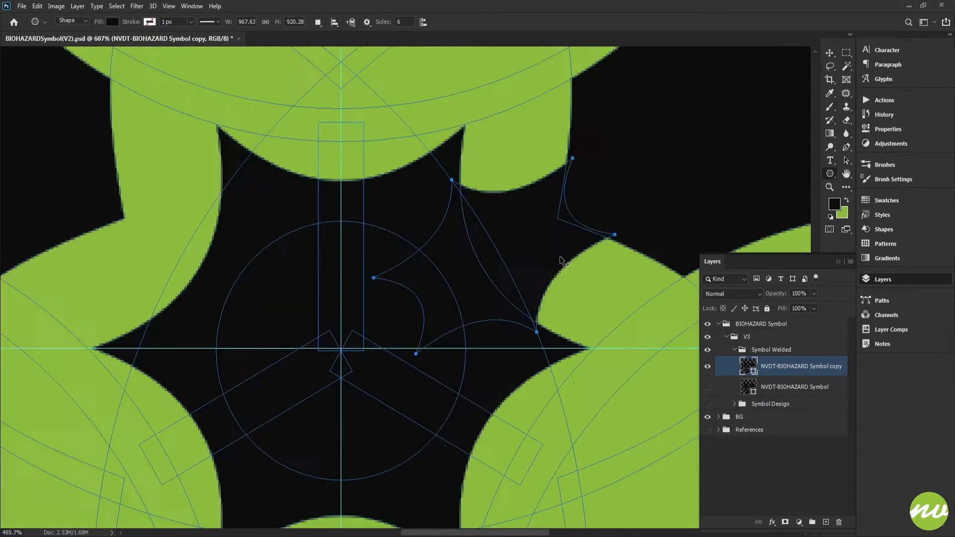
click(735, 348)
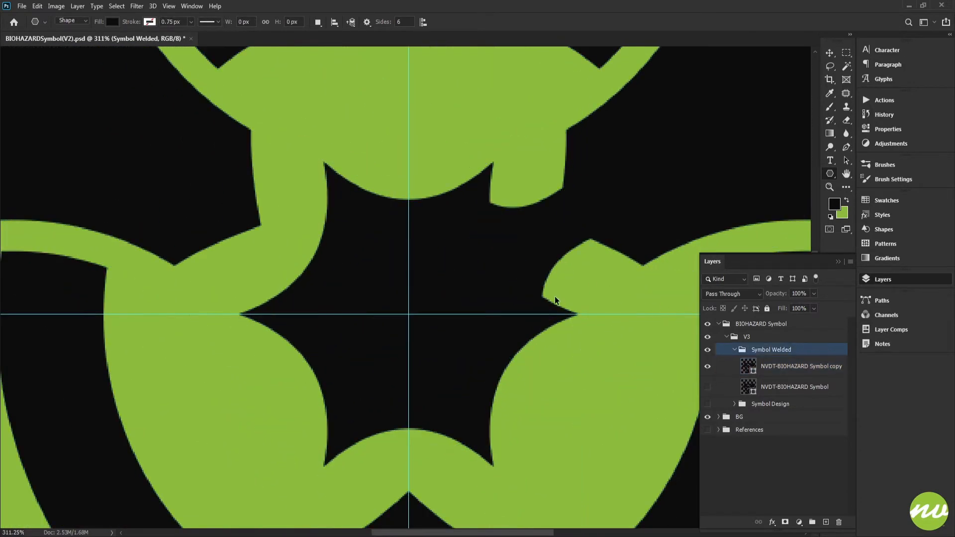
key(ctrl+1)
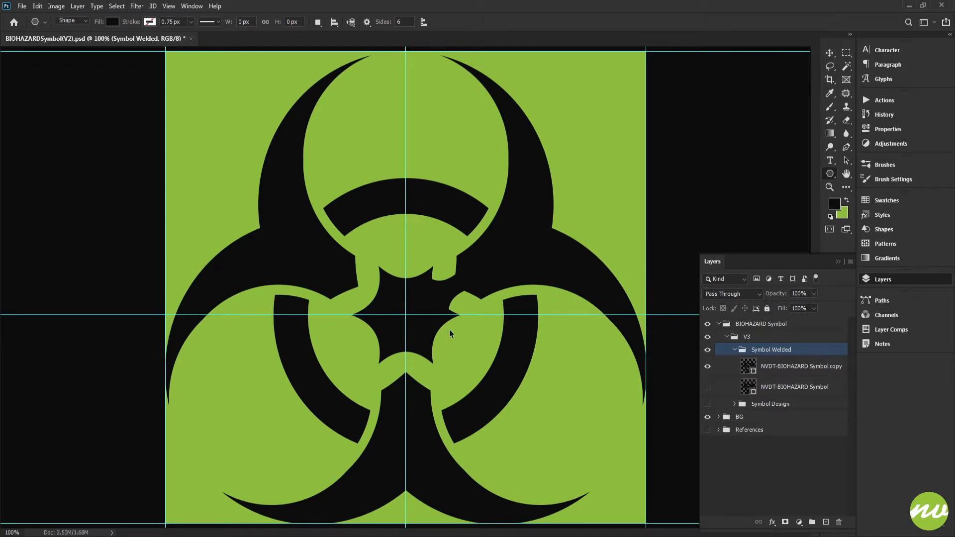
scroll(449, 330, up, 5)
scroll(431, 339, up, 3)
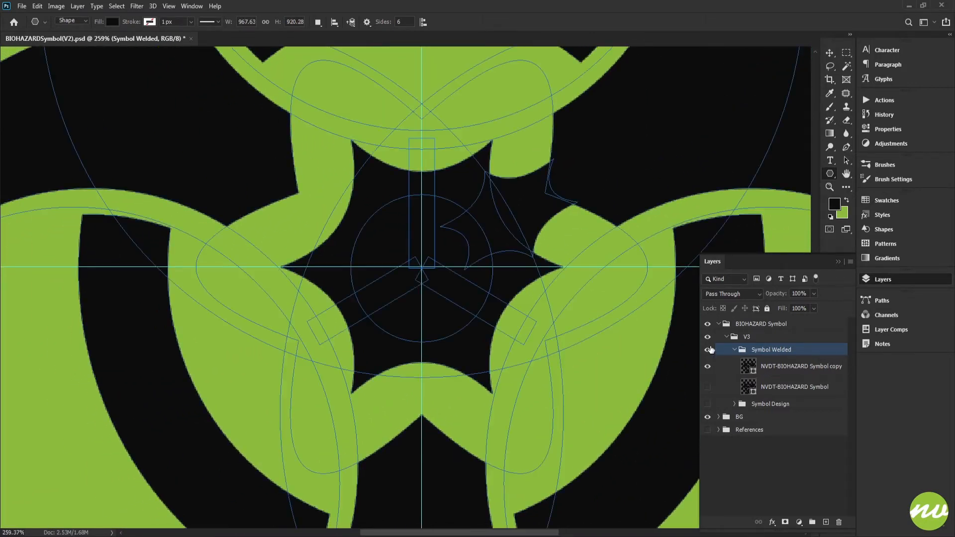
Duplicate the stretched star from the upper-right connection and place the copy over the upper-left gap of the symbol
click(751, 365)
scroll(533, 247, up, 5)
scroll(508, 233, down, 5)
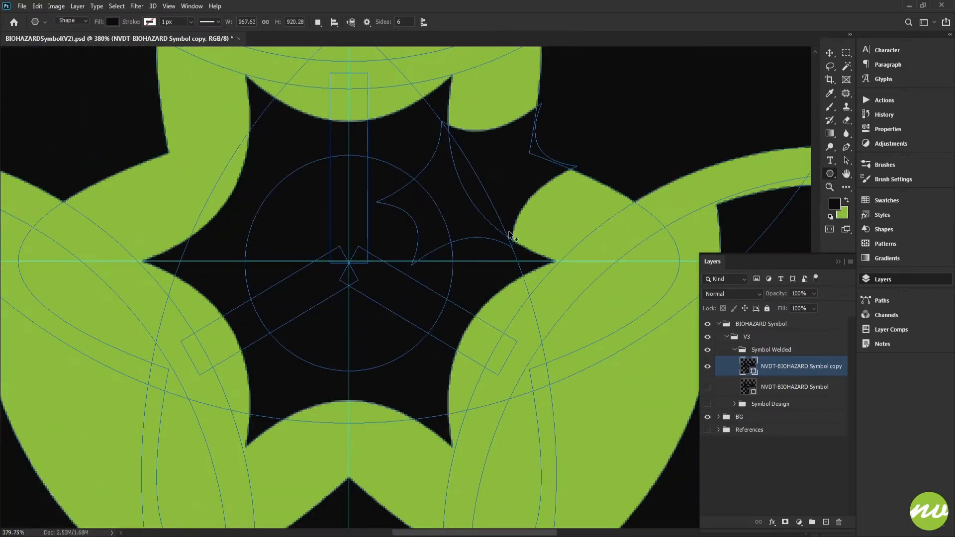
scroll(497, 209, up, 4)
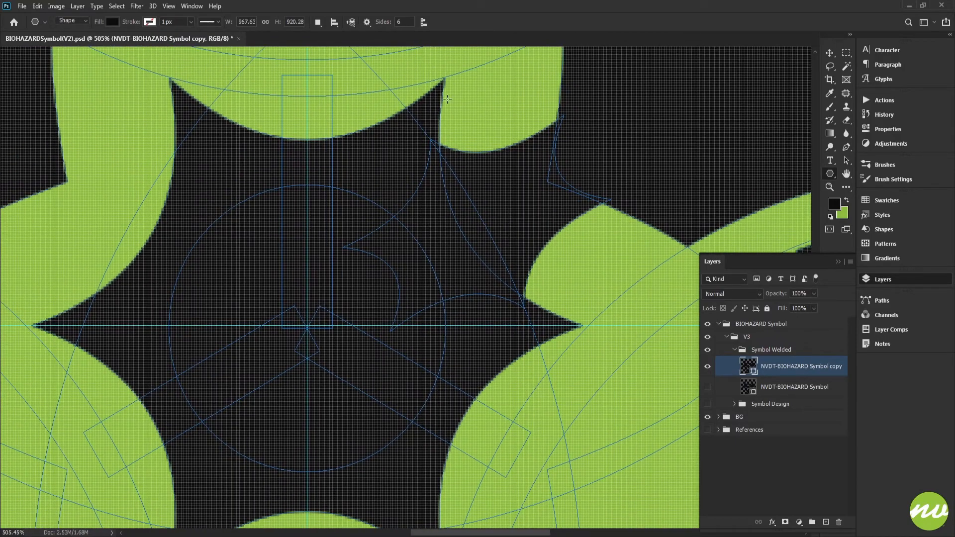
drag(529, 267, 534, 219)
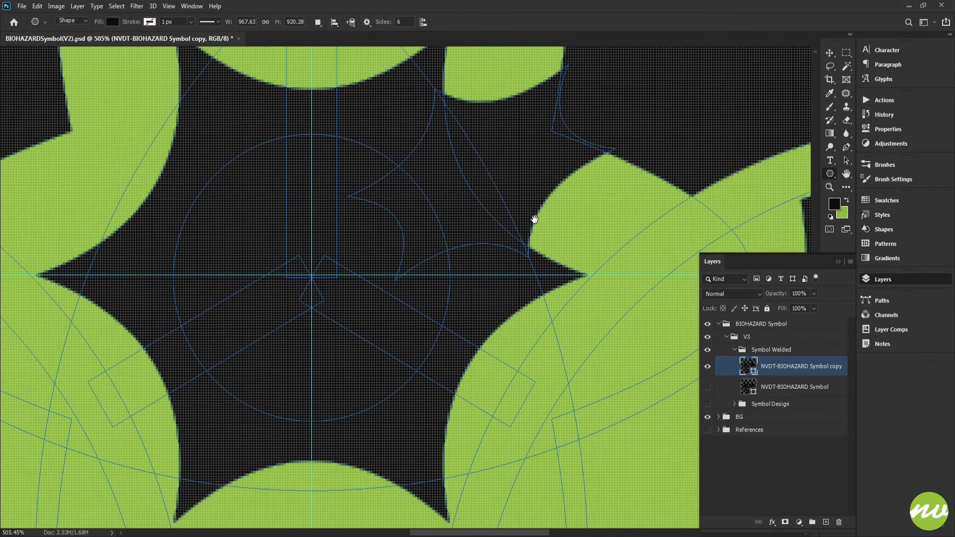
scroll(534, 219, down, 2)
scroll(533, 222, up, 3)
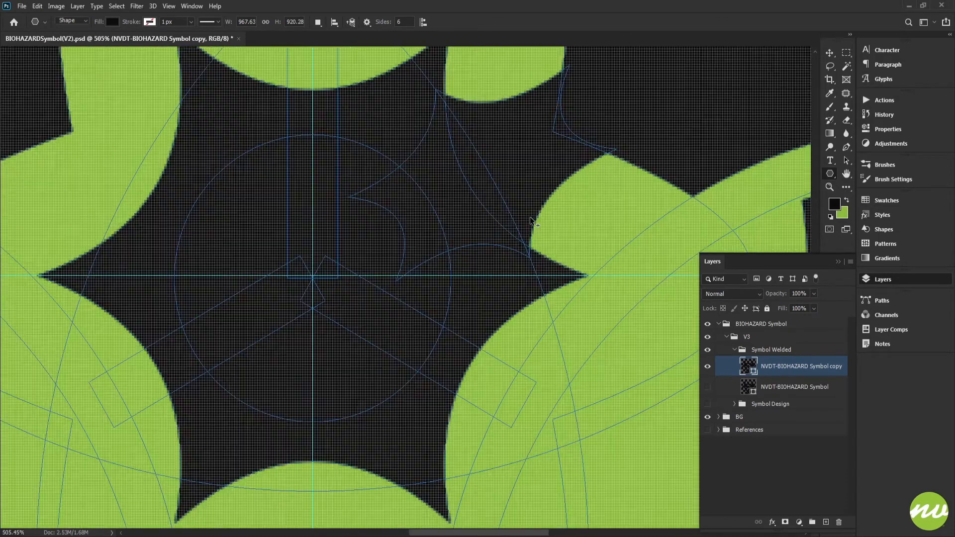
scroll(530, 217, down, 5)
drag(527, 199, 347, 208)
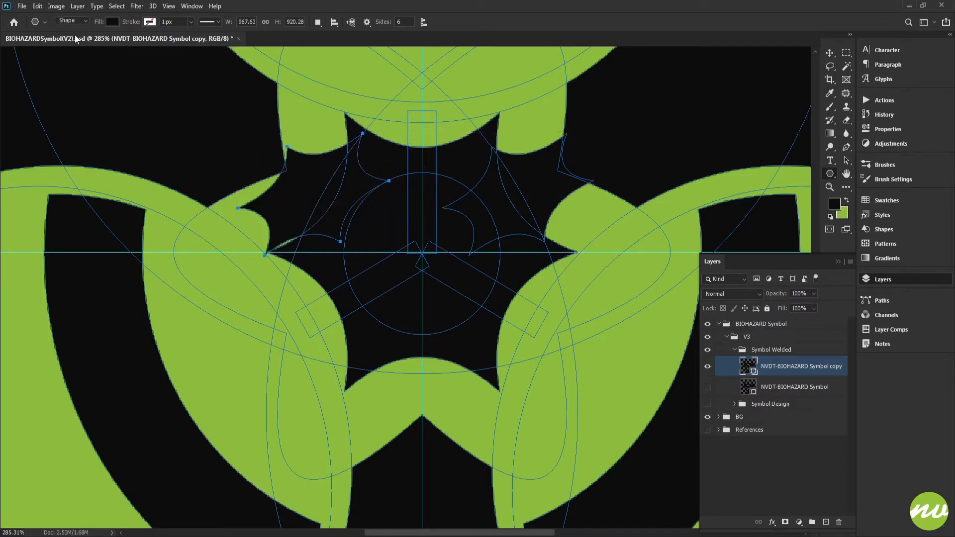
Mirror the copied star horizontally and nudge it right to fit the upper-left gap symmetrically with the upper-right one
click(38, 6)
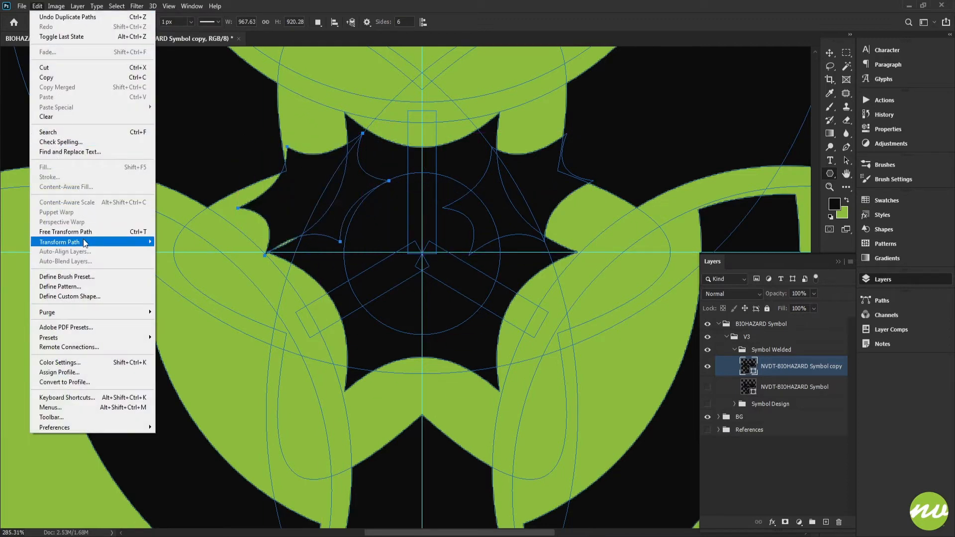
mouse_move(121, 243)
click(183, 402)
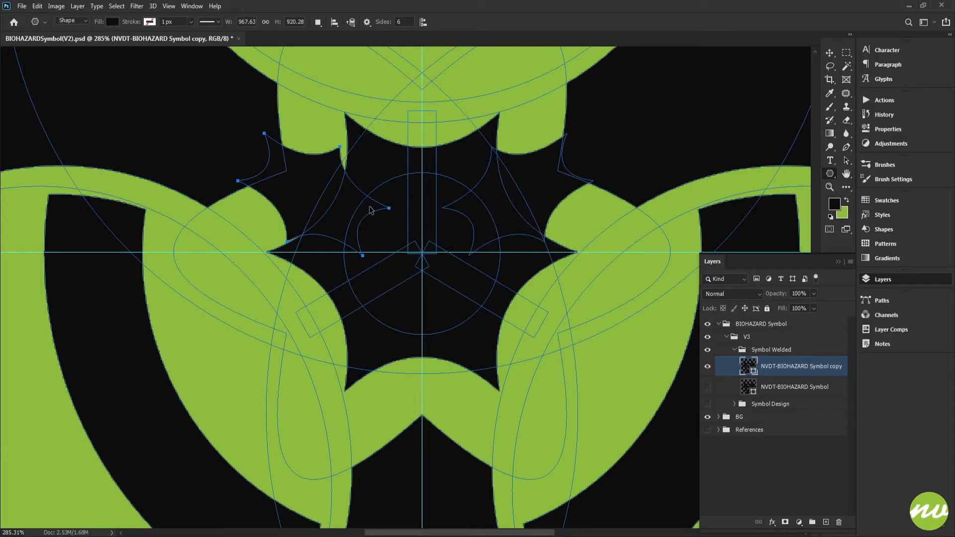
key(shift+Right)
key(Left)
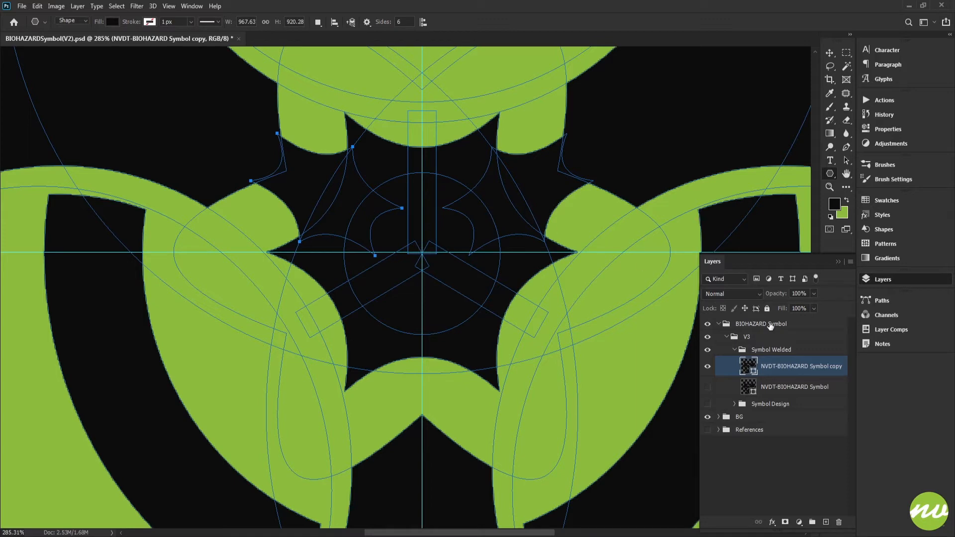
click(763, 341)
scroll(408, 303, down, 4)
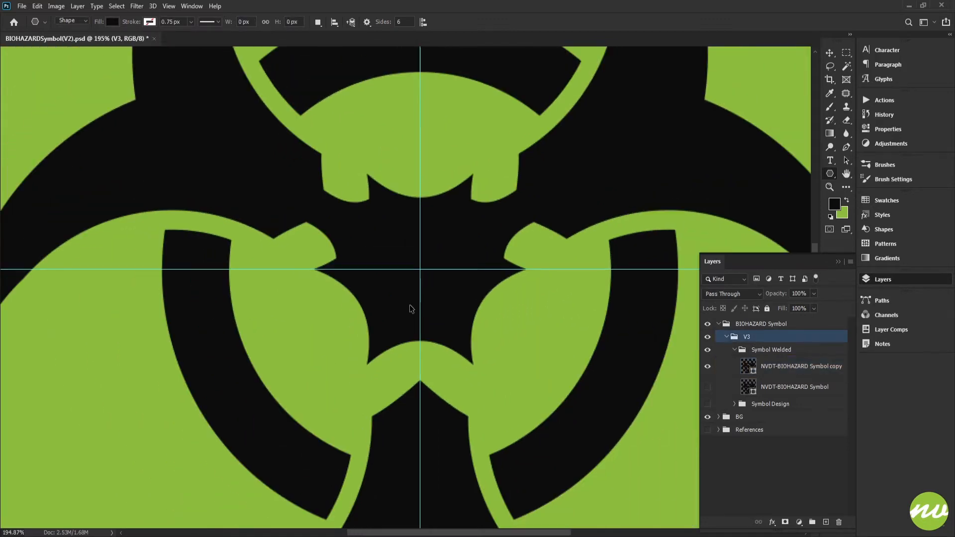
scroll(405, 302, up, 3)
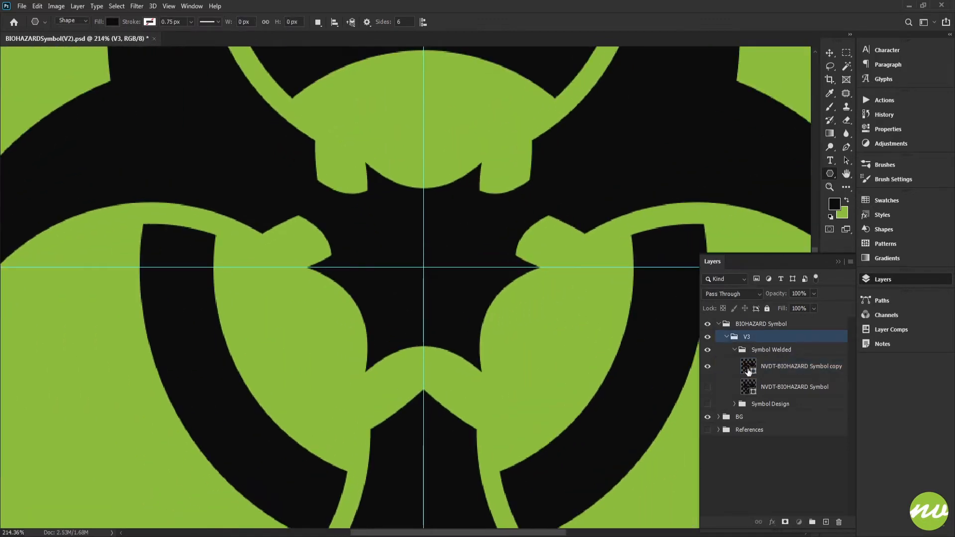
Duplicate the stretched star again, rotate the copy upright and place it over the gap below the central star
click(749, 370)
drag(467, 232, 459, 180)
drag(334, 190, 396, 322)
key(ctrl+t)
drag(370, 255, 473, 209)
scroll(422, 281, up, 5)
key(Return)
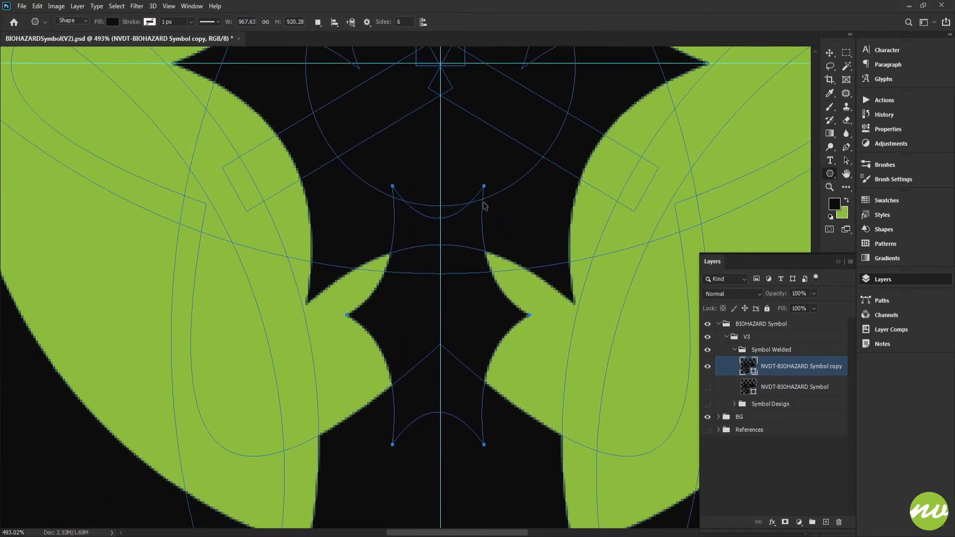
Nudge the star in the lower gap until it sits centred on the vertical guide
key(Left)
key(Left)
key(Right)
key(Right)
key(Right)
key(Right)
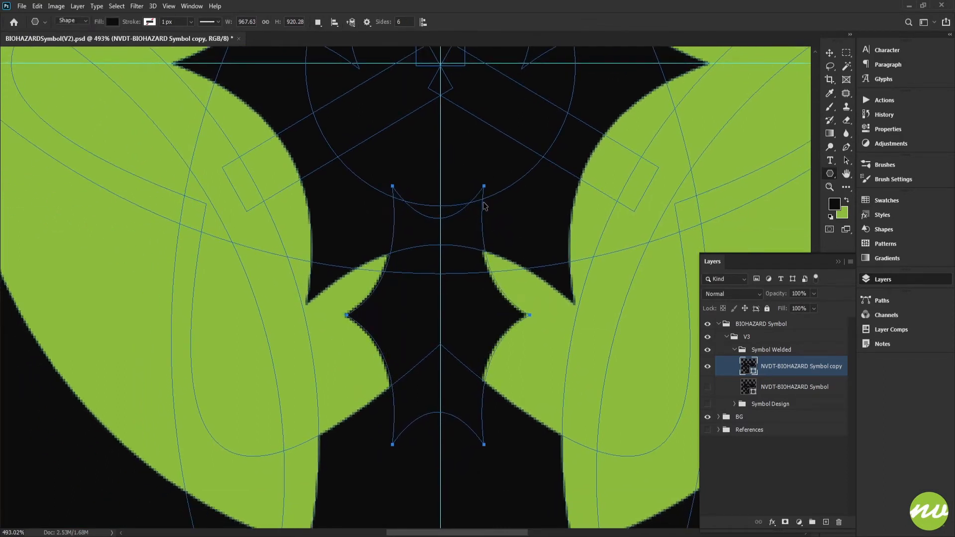
key(Down)
key(Down)
key(Left)
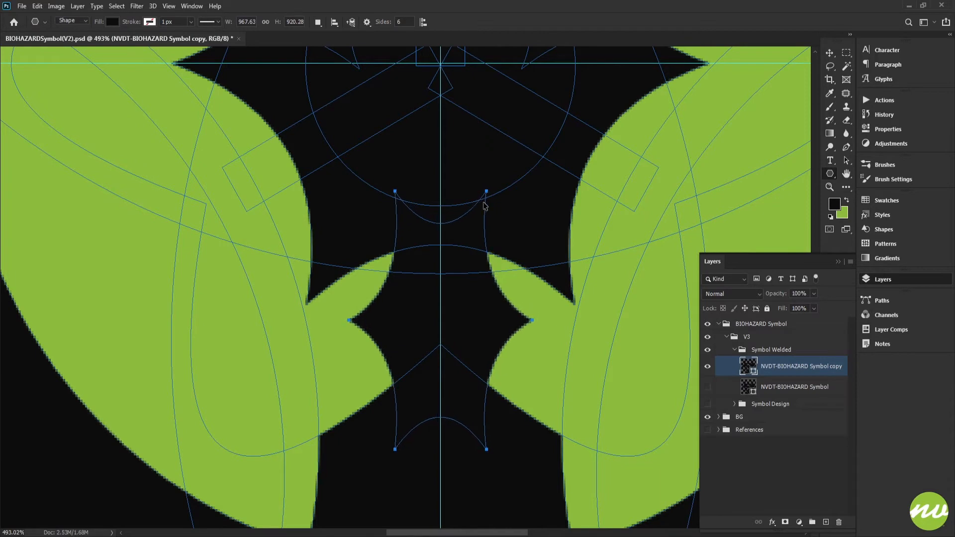
key(Down)
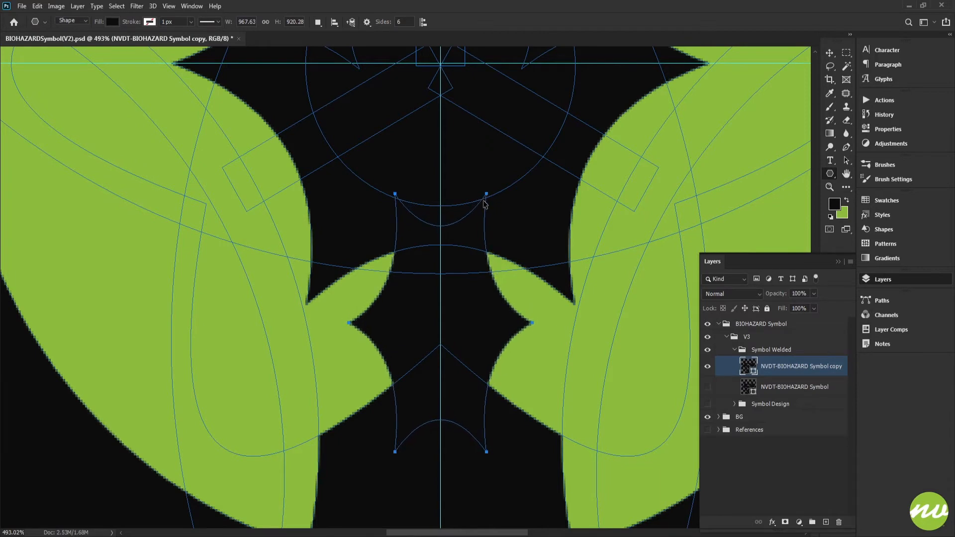
Move the lower star straight up until its bottom points meet the lower edges of the gap
scroll(484, 199, down, 5)
scroll(483, 238, up, 2)
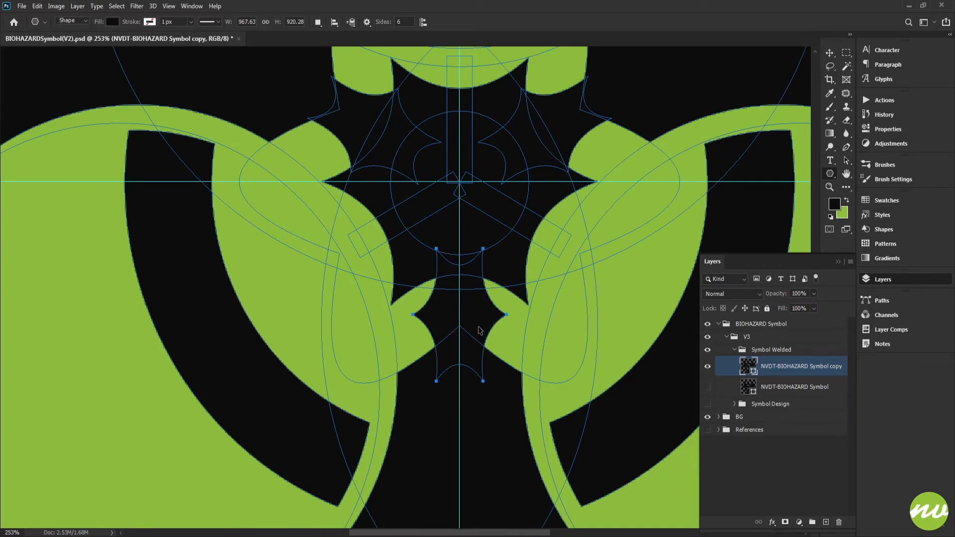
drag(479, 331, 479, 308)
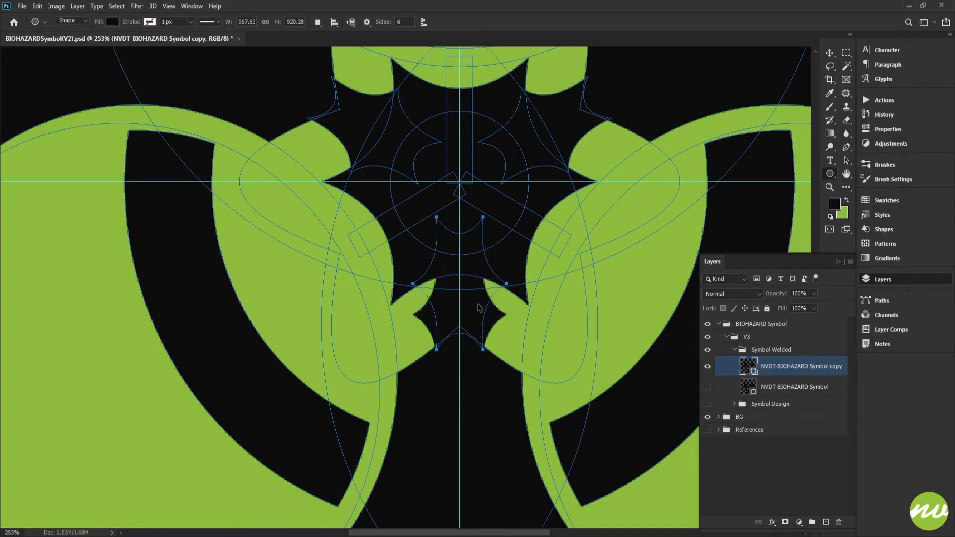
scroll(479, 308, up, 5)
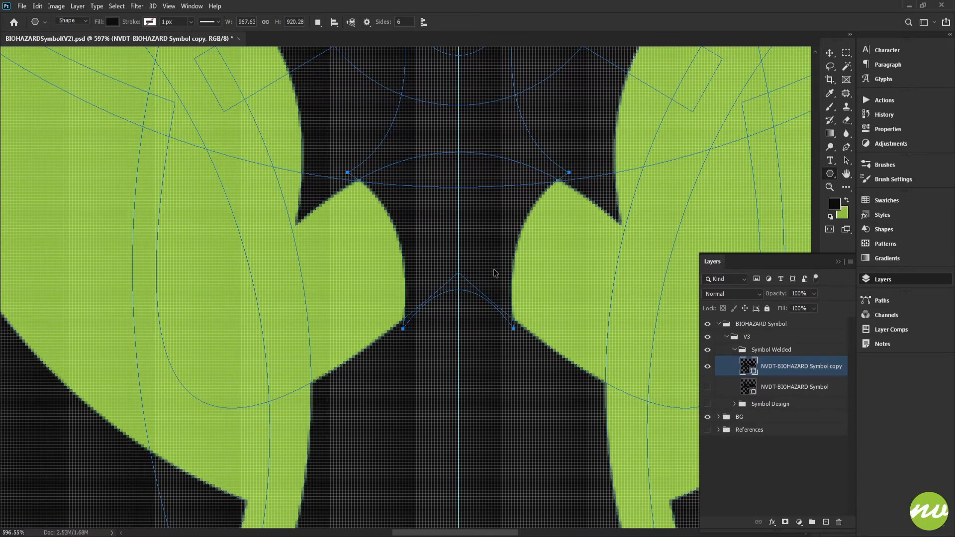
scroll(490, 274, down, 2)
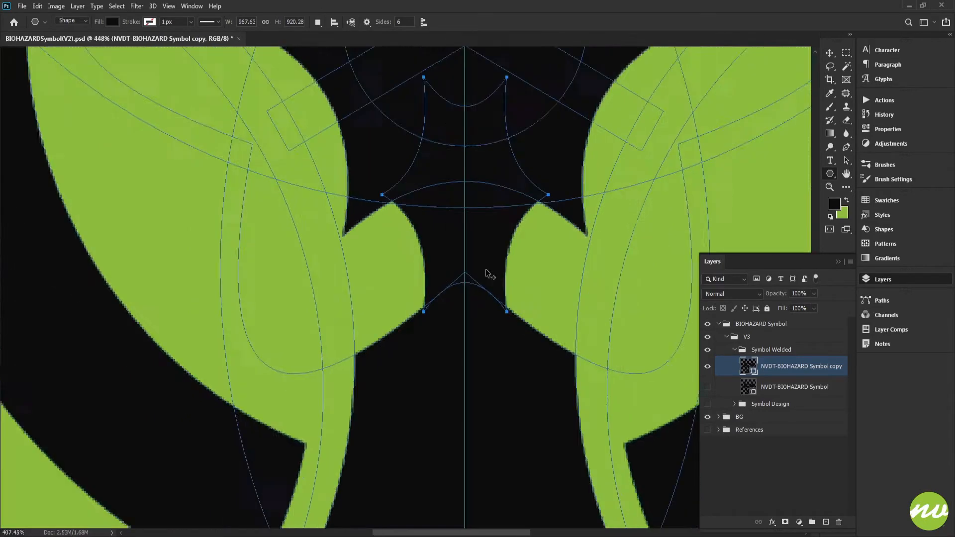
scroll(490, 274, down, 2)
Examine the three star connections without path outlines, and inspect the lower star's bottom edge close up with its outlines shown
key(alt+bracketright)
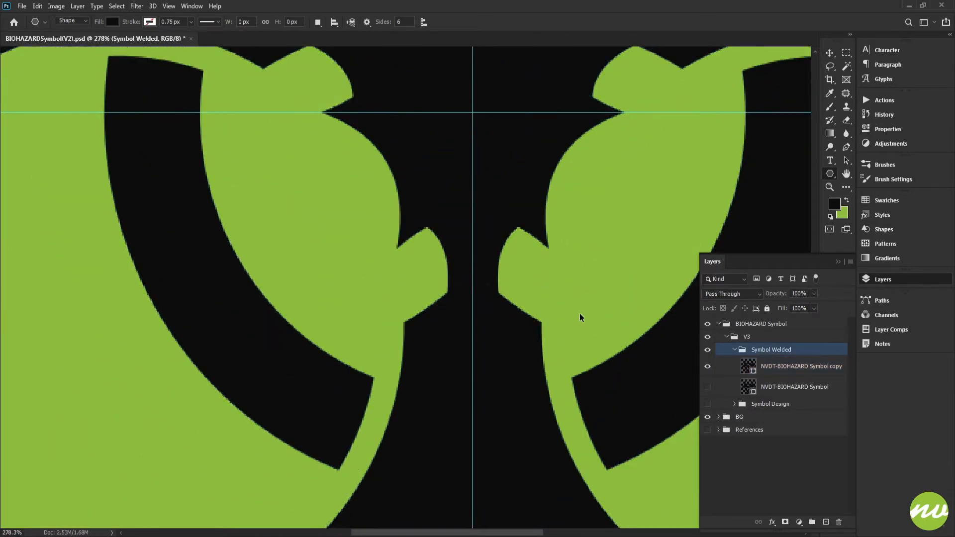
scroll(580, 313, down, 4)
scroll(580, 314, down, 2)
scroll(581, 314, up, 2)
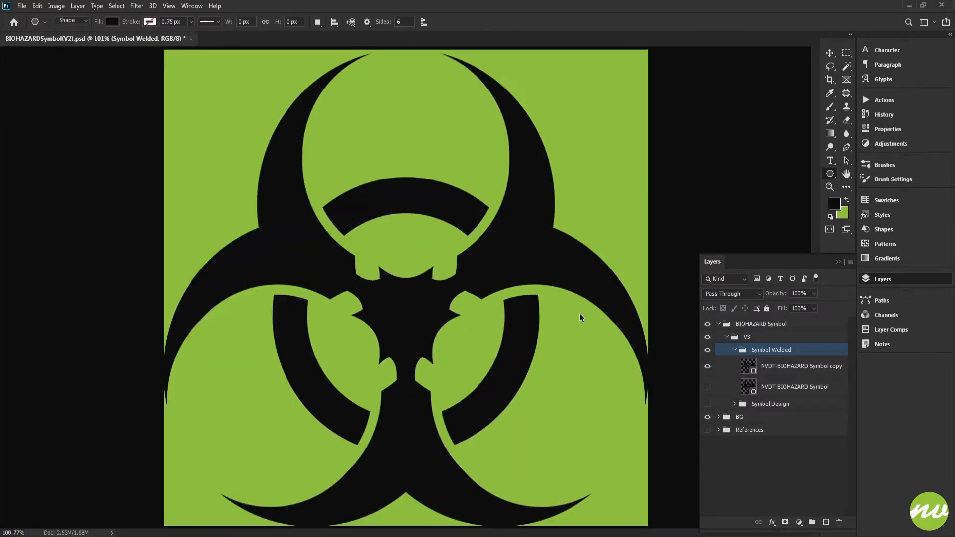
scroll(580, 313, up, 3)
drag(523, 298, 570, 212)
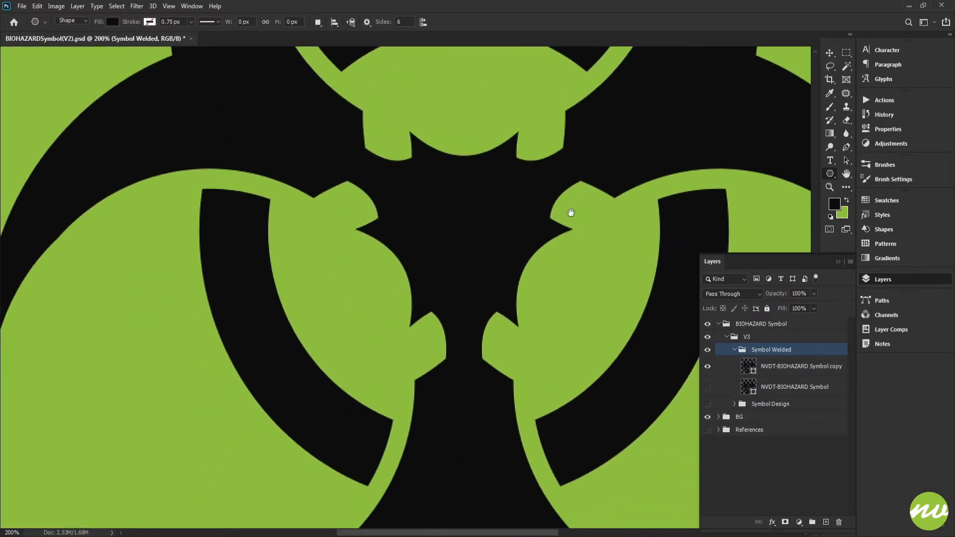
key(alt+bracketleft)
scroll(472, 371, up, 3)
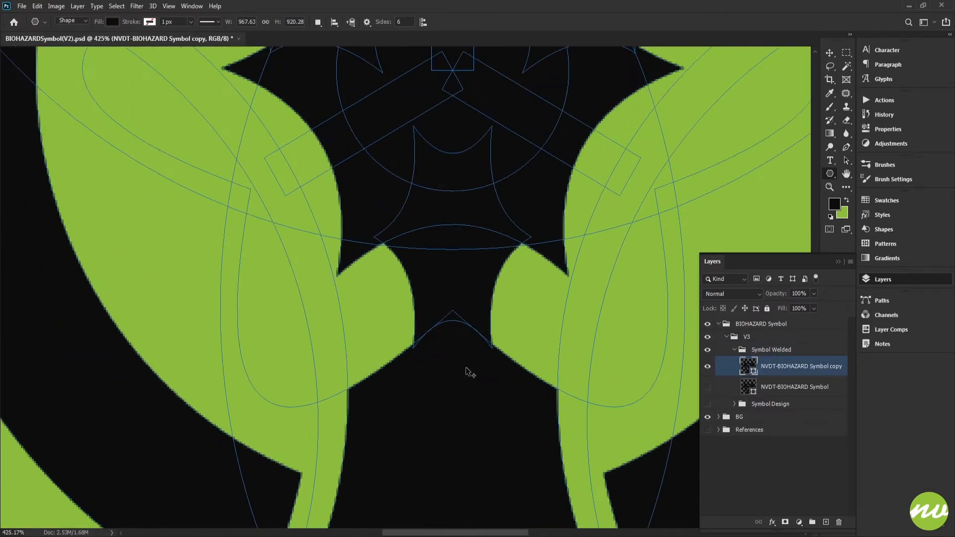
scroll(466, 367, up, 1)
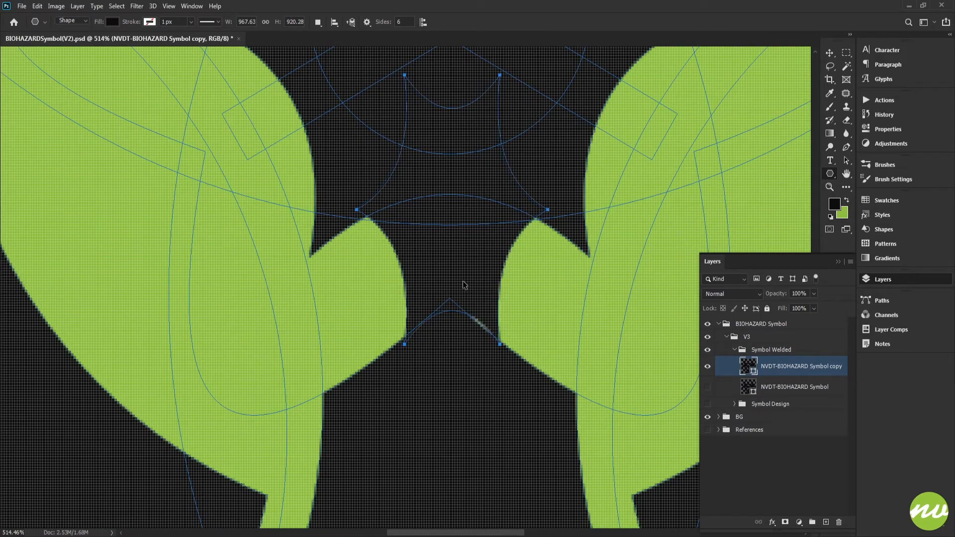
scroll(416, 298, down, 4)
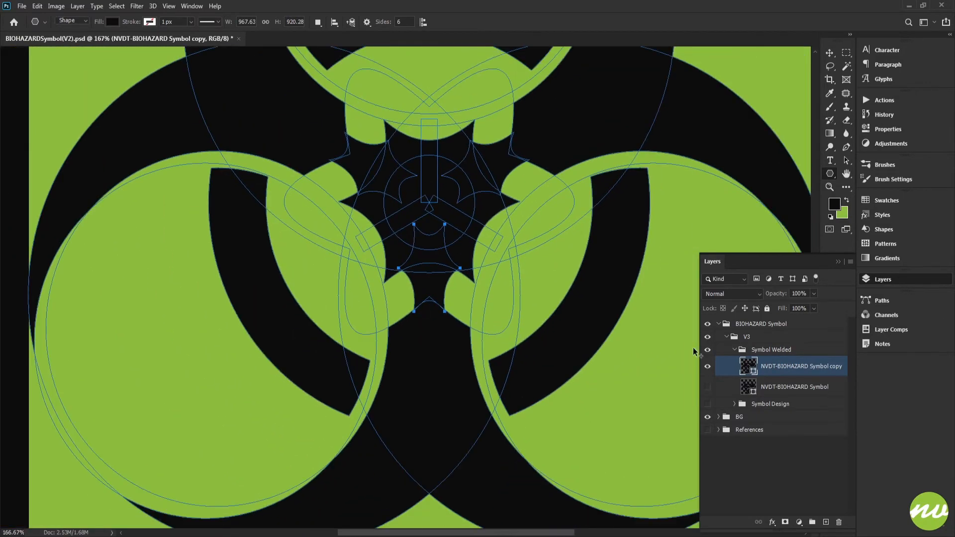
Review the whole symbol and its centre without path outlines
click(796, 350)
scroll(474, 347, down, 2)
scroll(441, 333, down, 2)
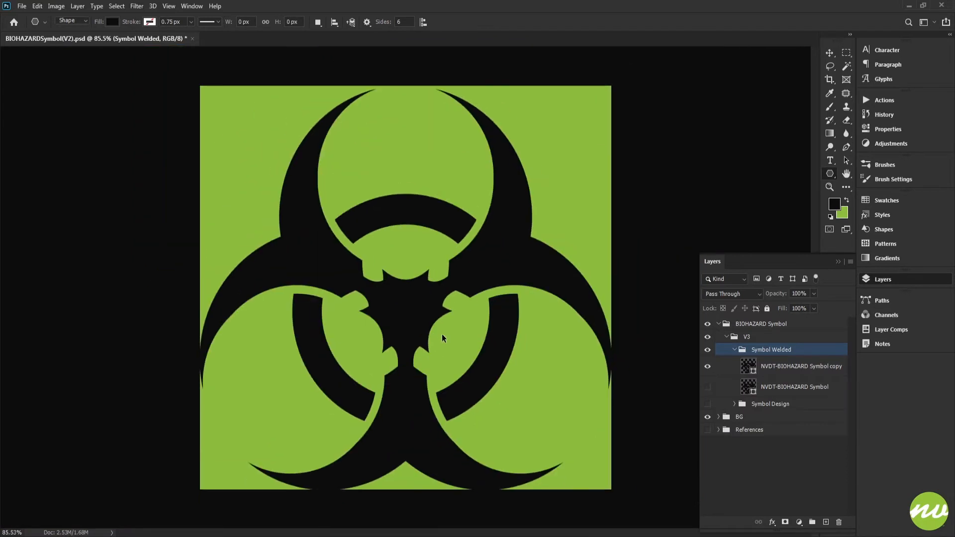
scroll(443, 334, up, 3)
scroll(486, 308, down, 1)
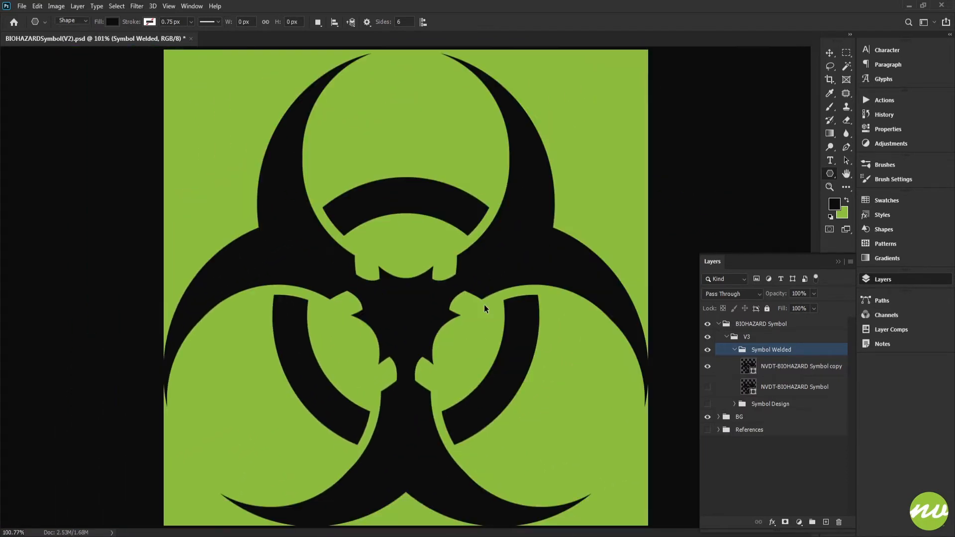
scroll(439, 296, up, 3)
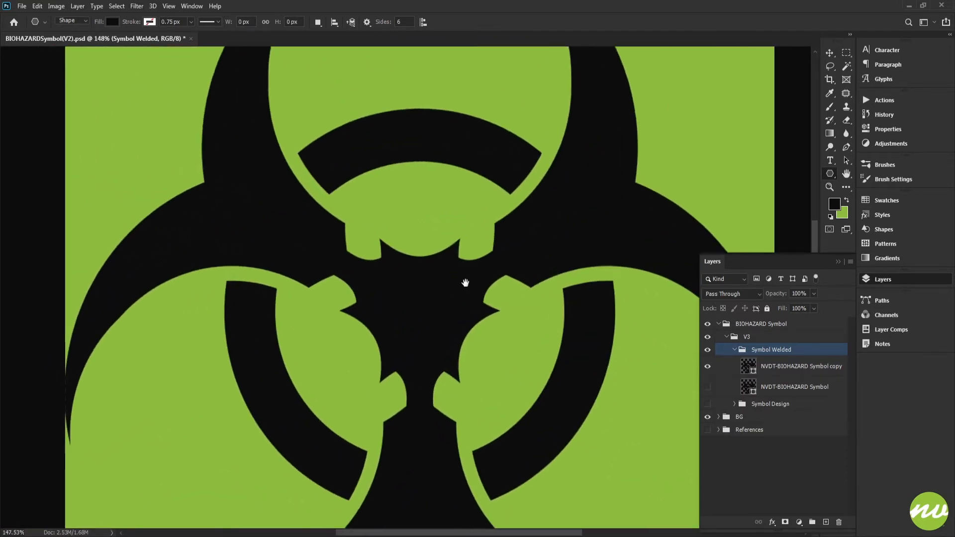
scroll(494, 258, up, 2)
Duplicate the central six-pointed star in place and scale the copy proportionally to 103%
click(765, 365)
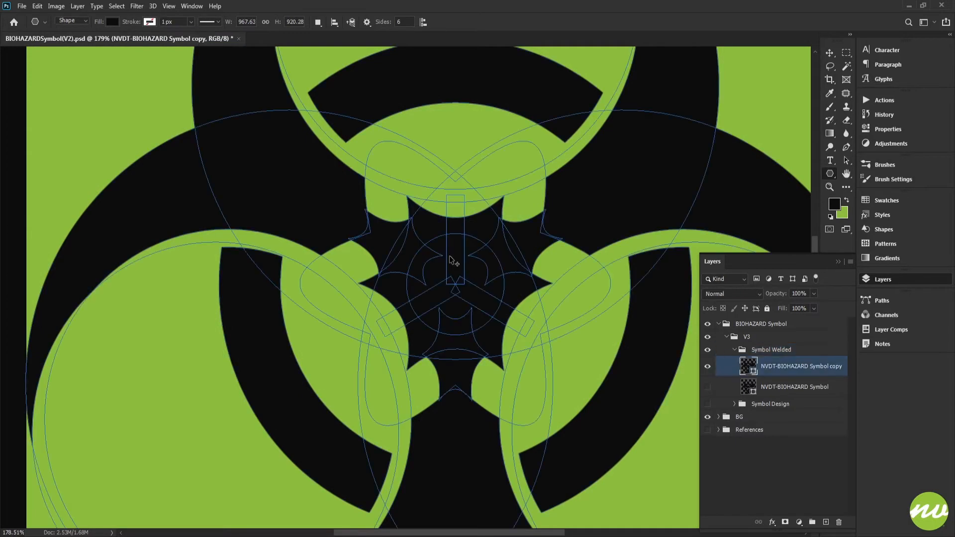
scroll(448, 253, up, 3)
scroll(446, 249, up, 1)
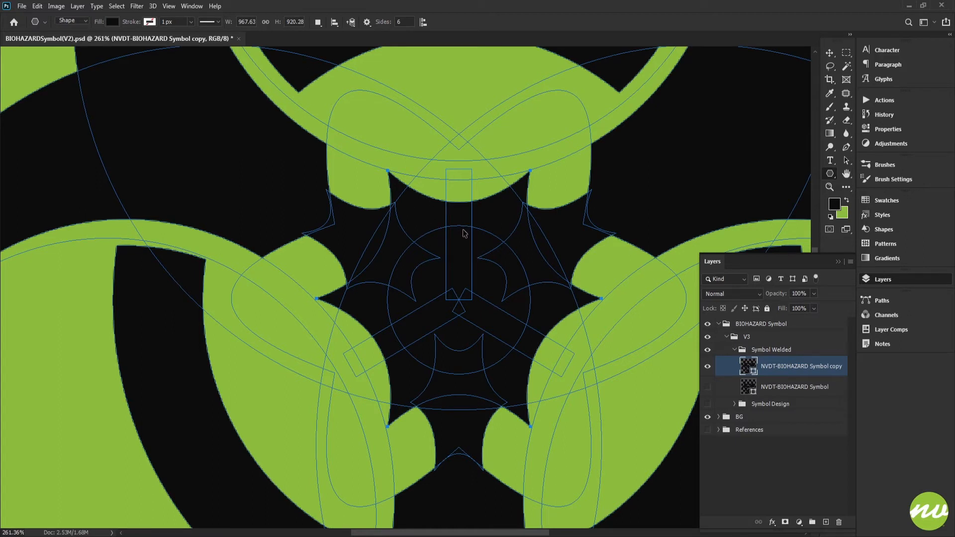
key(ctrl+t)
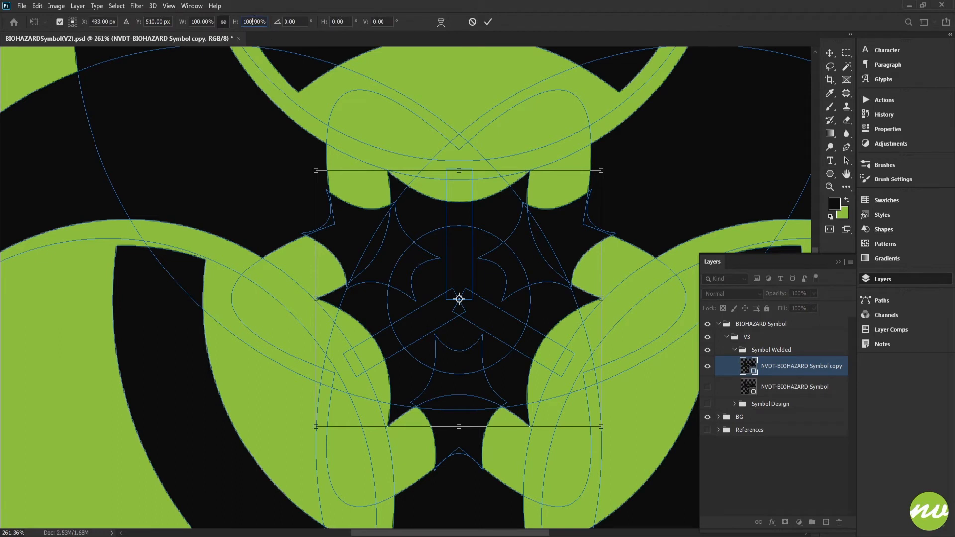
key(Up)
key(Up)
key(Up)
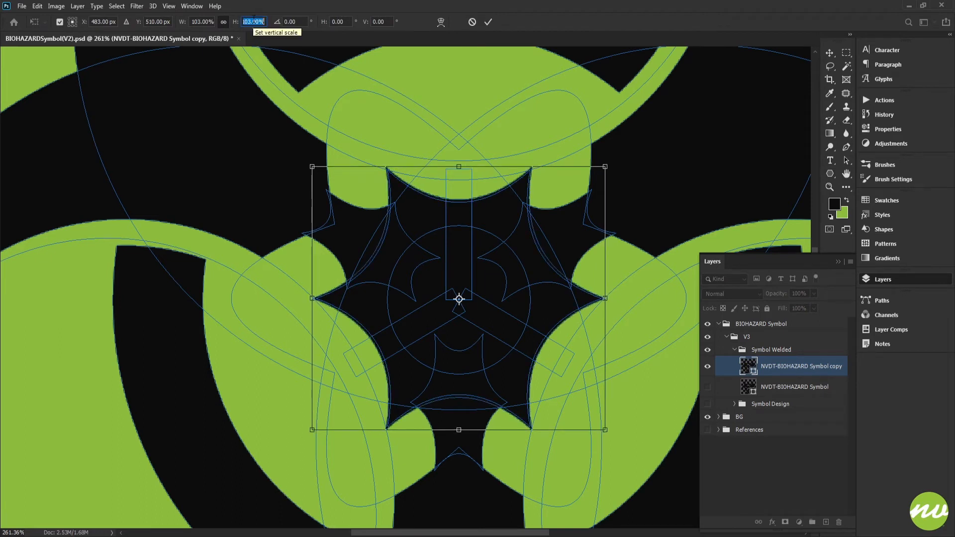
click(488, 23)
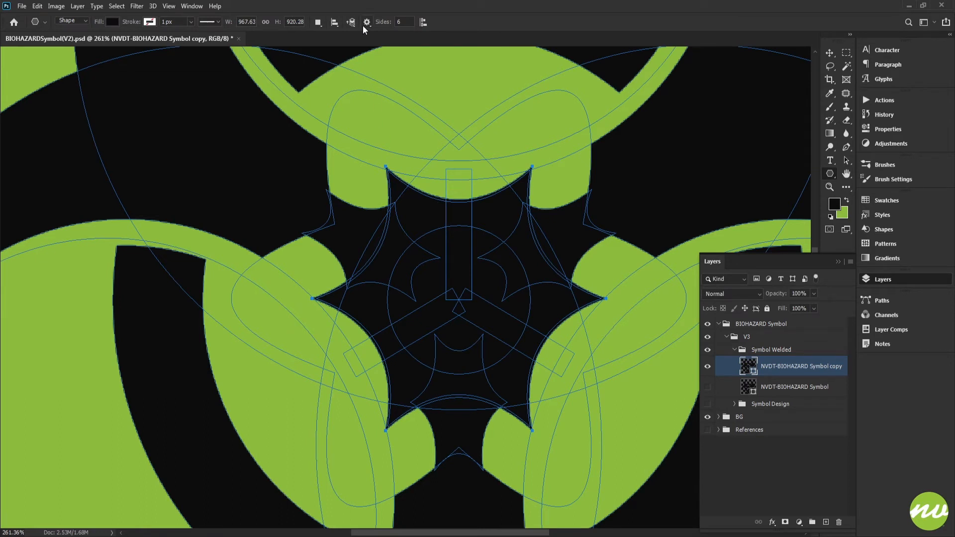
Subtract the enlarged star copy from the symbol and bring the original central star to the front
click(317, 22)
click(338, 59)
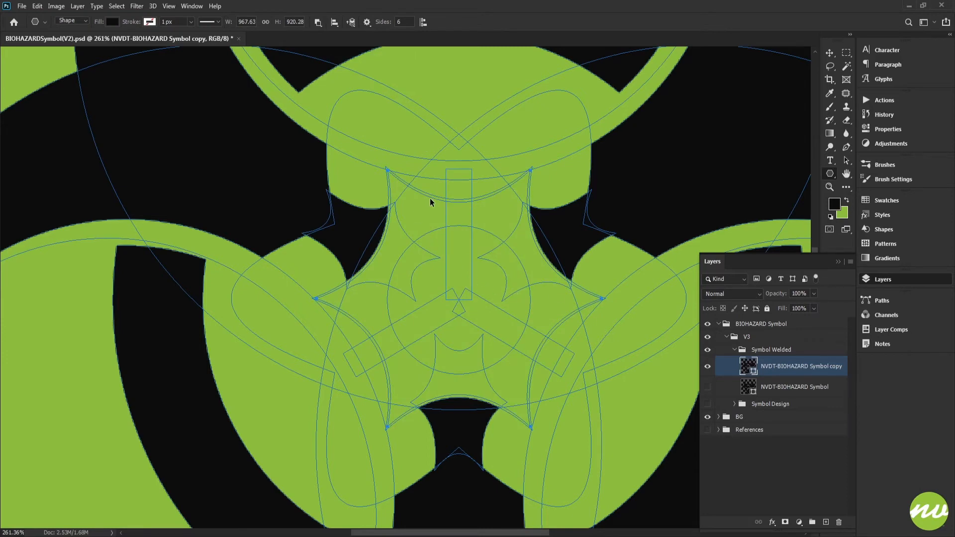
scroll(429, 204, up, 5)
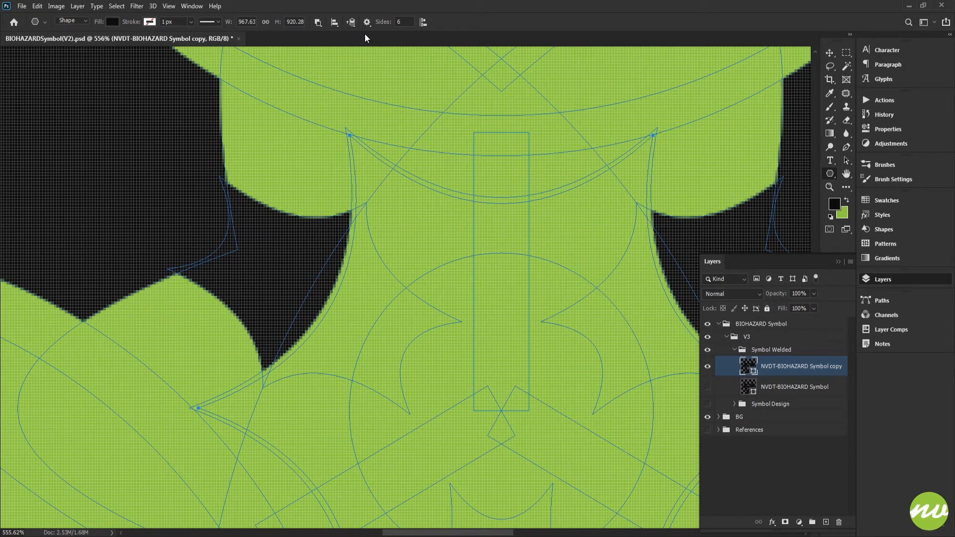
click(351, 23)
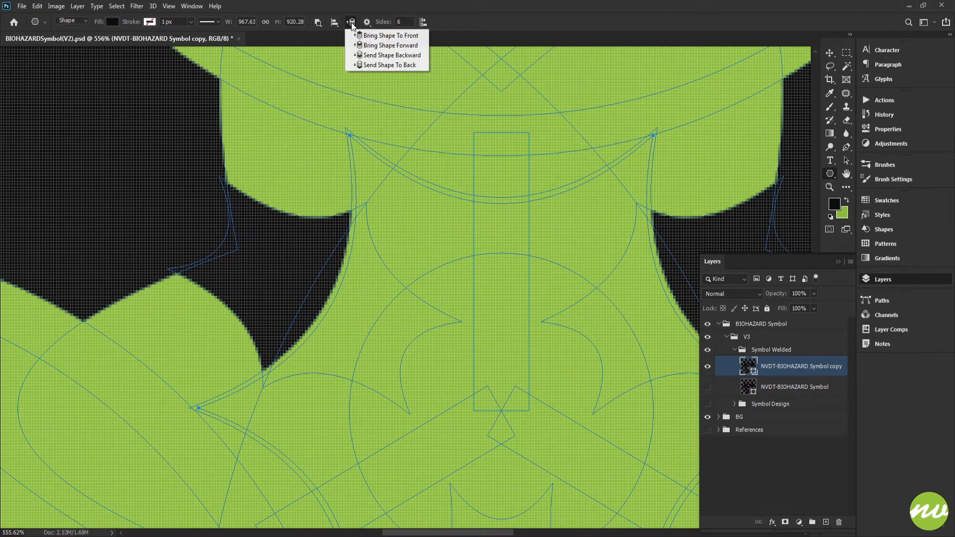
click(387, 40)
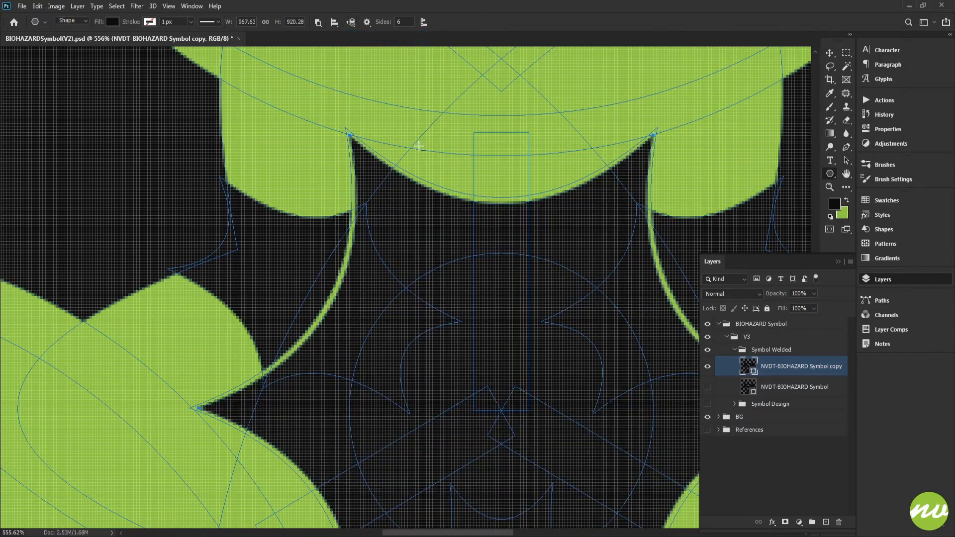
Examine the thin cut-out outline around the central star in the whole symbol and close up, without path outlines
click(752, 352)
key(ctrl+0)
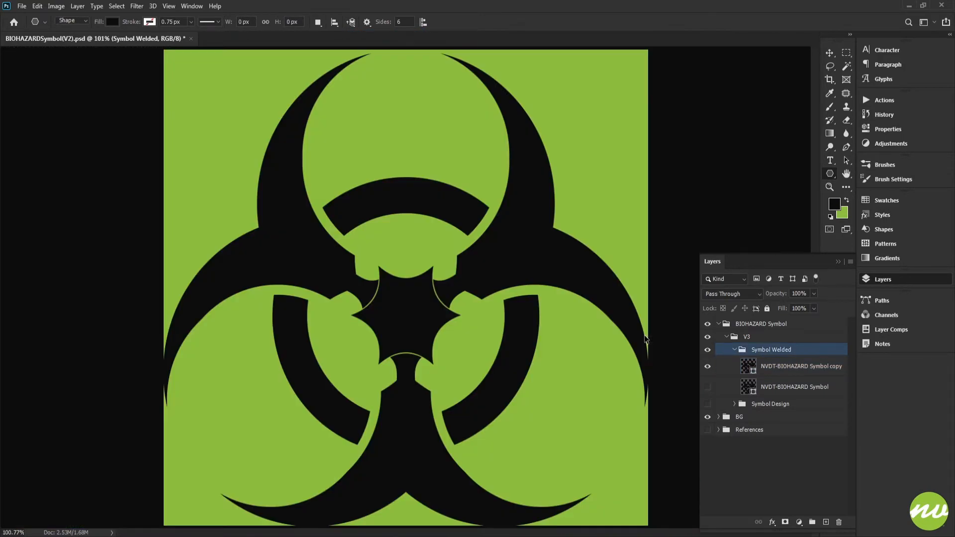
key(ctrl+plus)
key(ctrl+minus)
key(ctrl+minus)
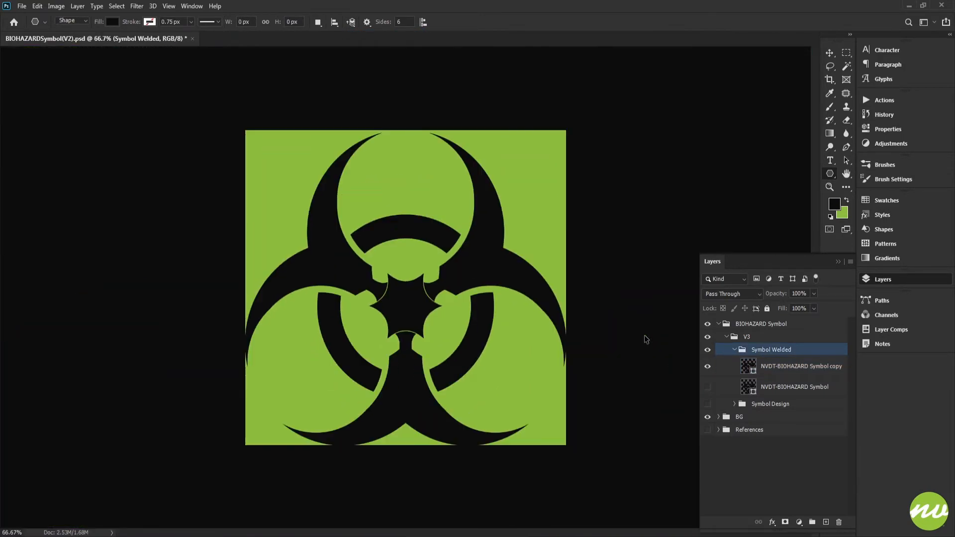
key(ctrl+plus)
key(ctrl+plus)
key(ctrl+plus)
scroll(526, 380, down, 3)
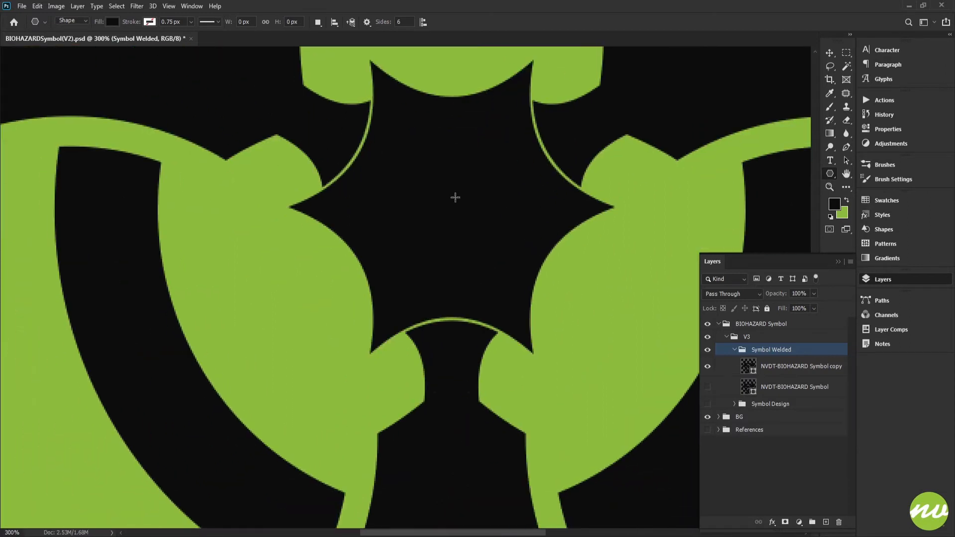
scroll(372, 121, up, 1)
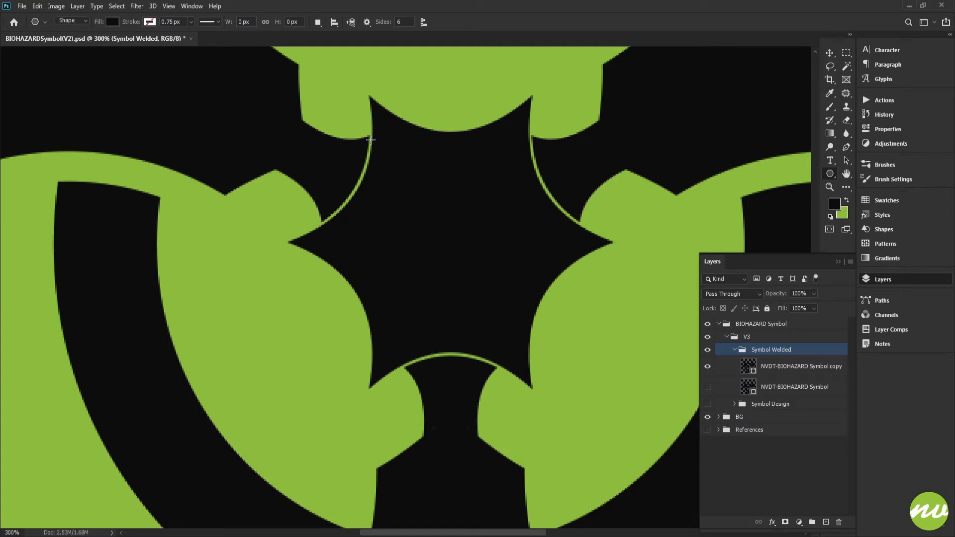
Hide the green background to inspect the transparent cut-out around the star, and show the background again
click(707, 416)
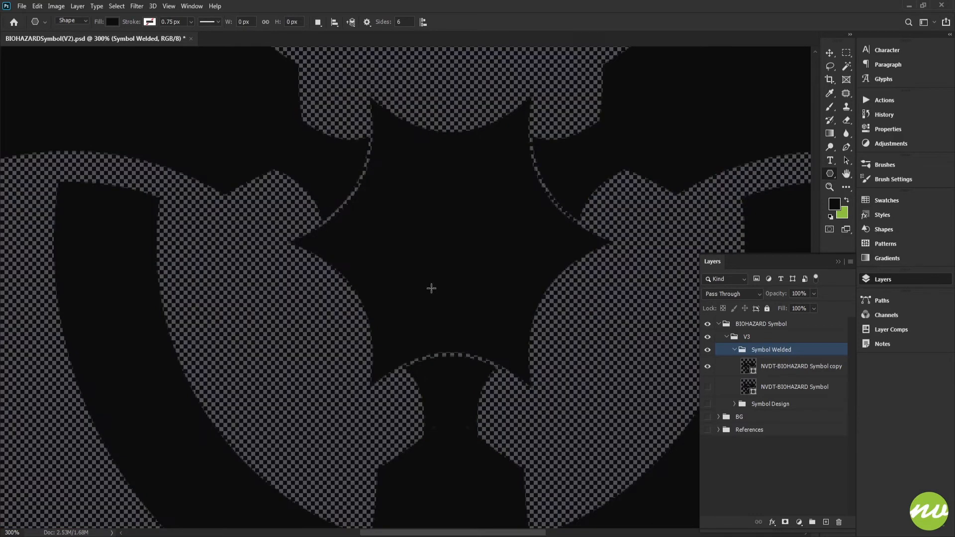
scroll(430, 286, down, 5)
scroll(402, 285, up, 2)
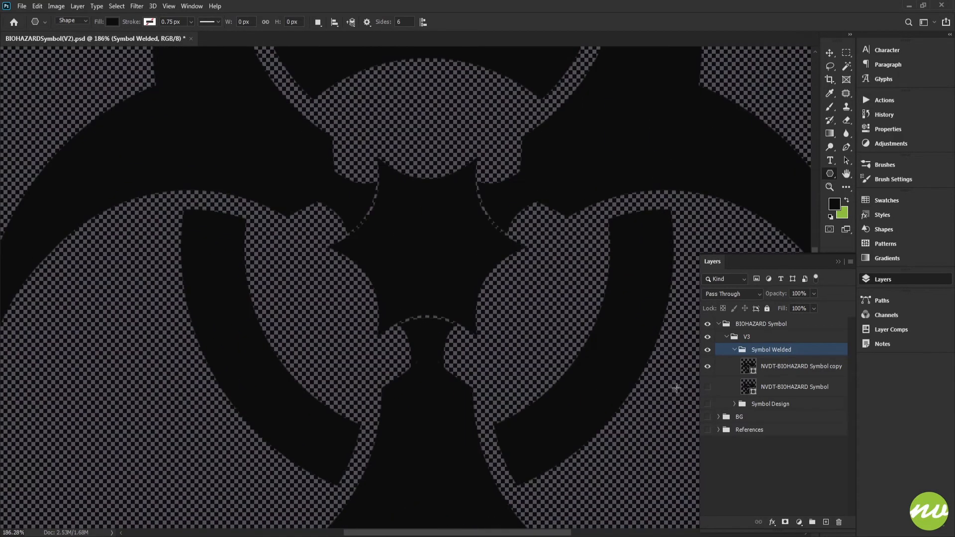
click(708, 416)
Judge the width of the star's cut-out outline against the green background at several magnifications
drag(438, 272, 437, 296)
scroll(431, 284, down, 3)
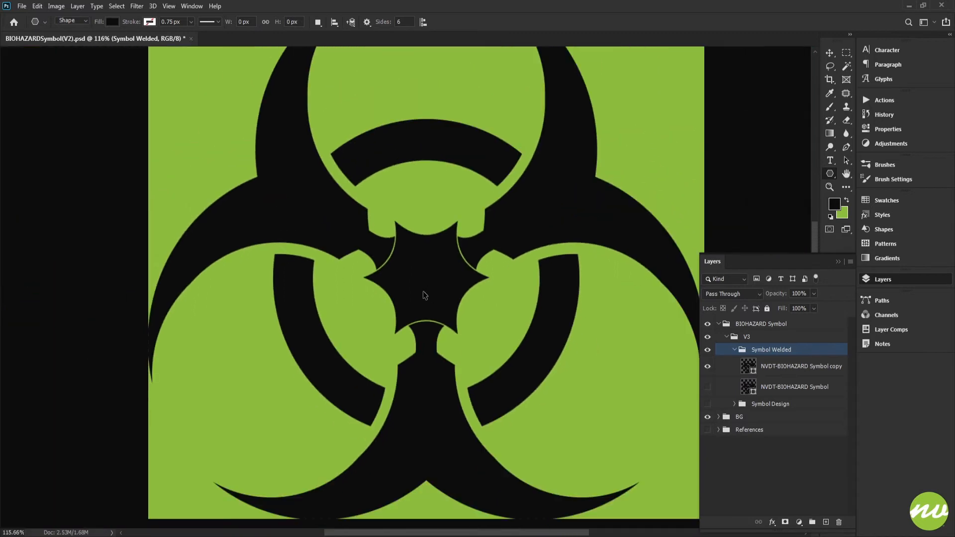
scroll(425, 293, up, 2)
scroll(441, 268, down, 3)
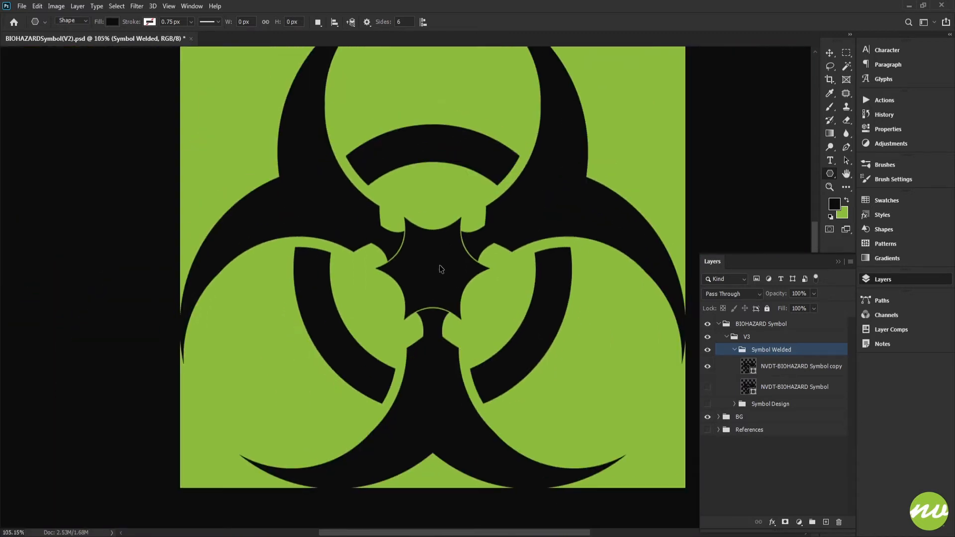
scroll(440, 269, up, 2)
scroll(475, 244, up, 2)
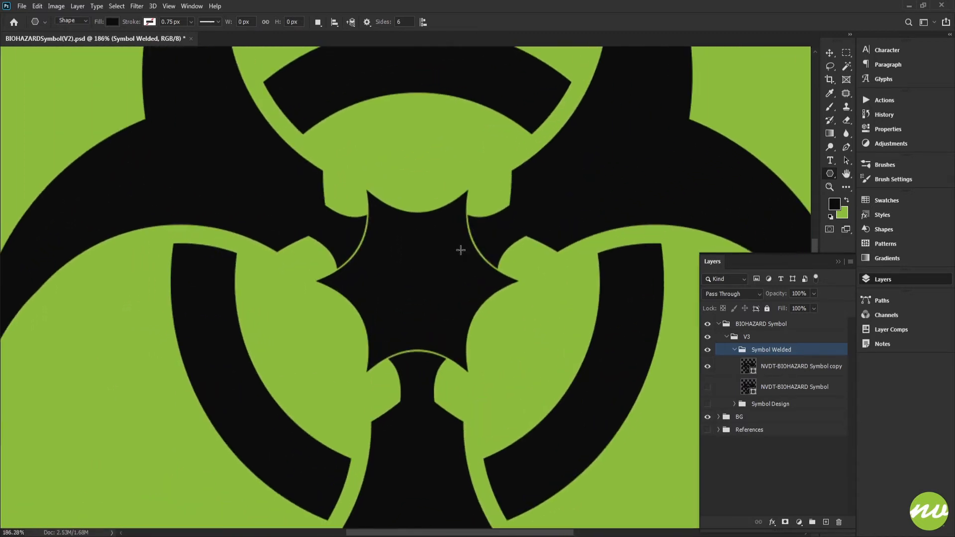
drag(460, 250, 491, 207)
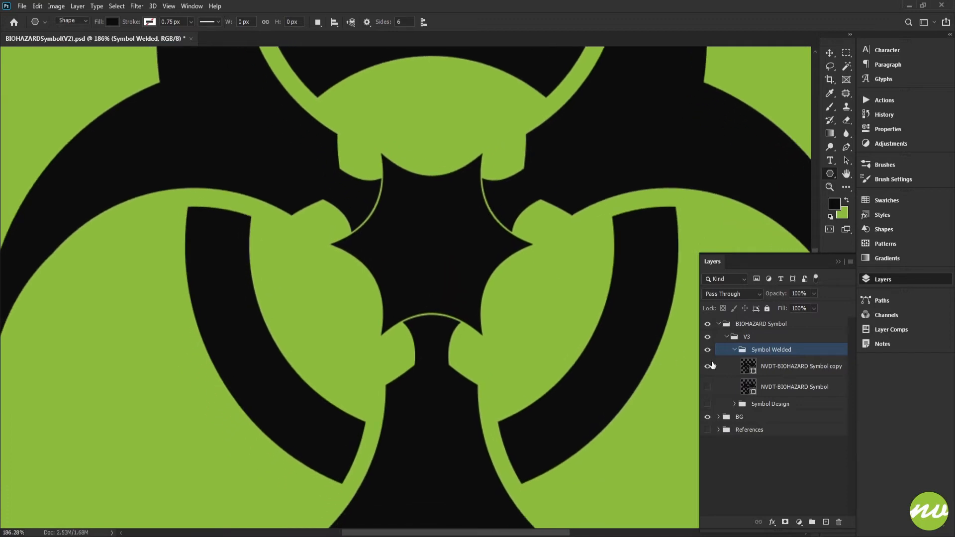
click(760, 370)
scroll(548, 332, down, 2)
click(782, 351)
scroll(519, 339, down, 2)
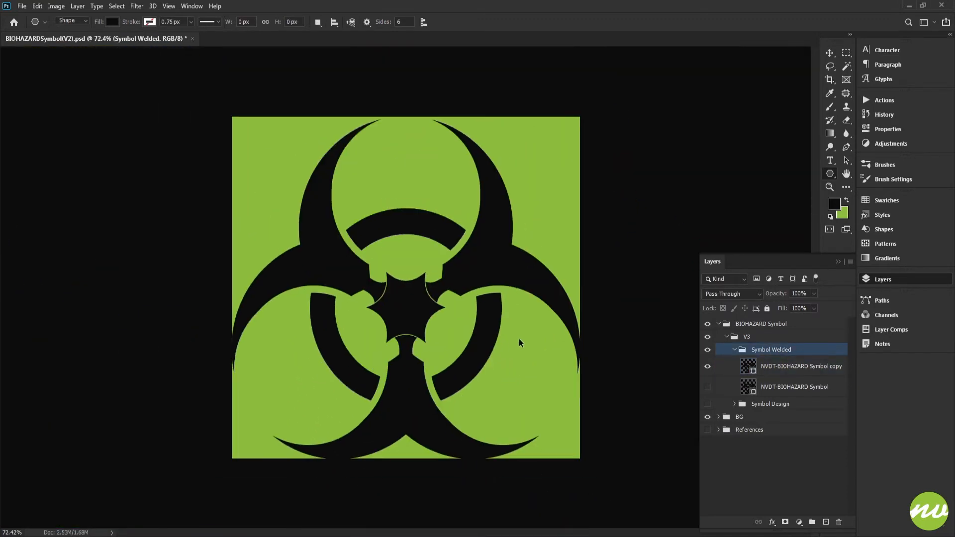
scroll(438, 354, up, 2)
scroll(446, 344, up, 1)
scroll(473, 303, up, 3)
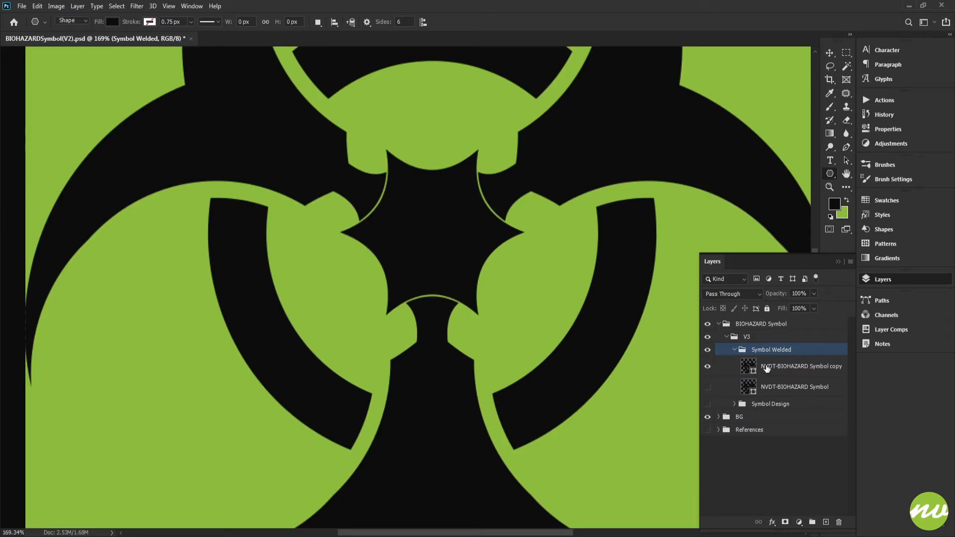
Scale the subtracted star copy proportionally to 105% to thicken the cut-out outline around the central star
click(761, 368)
scroll(368, 155, up, 3)
scroll(368, 155, up, 2)
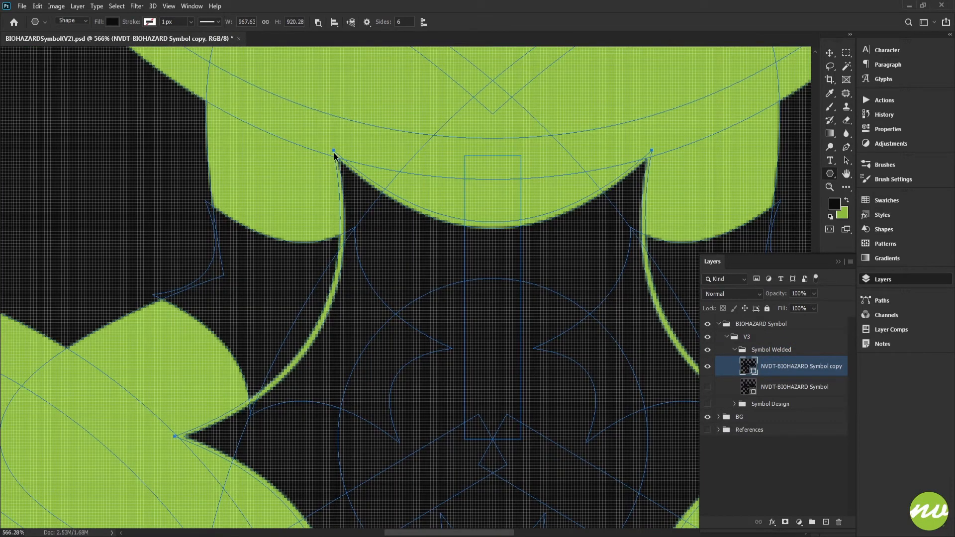
key(ctrl+t)
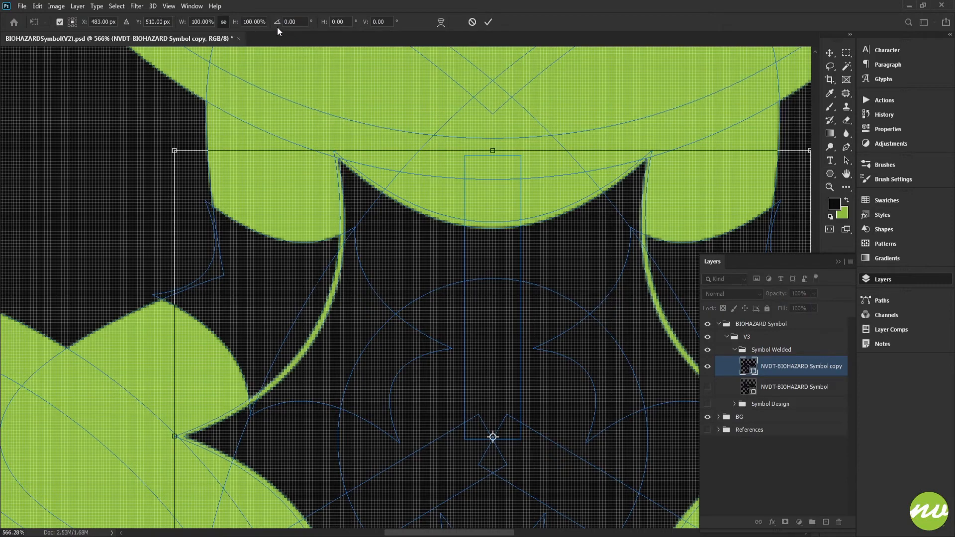
key(Up)
key(Up)
key(Up)
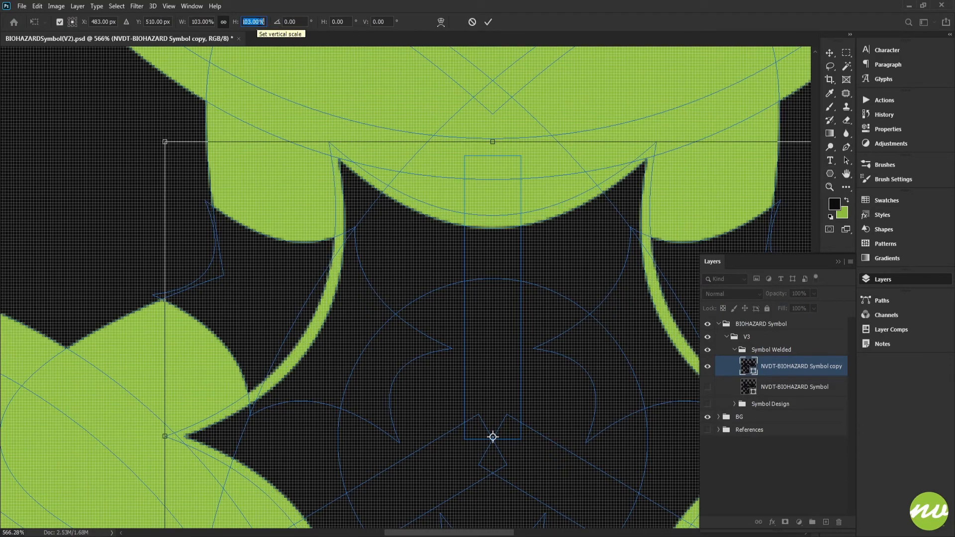
key(Up)
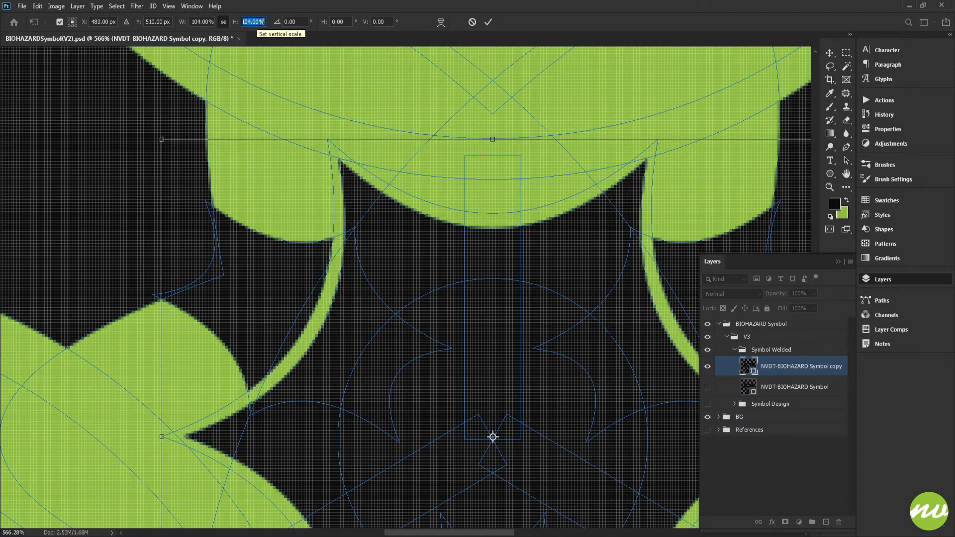
key(Up)
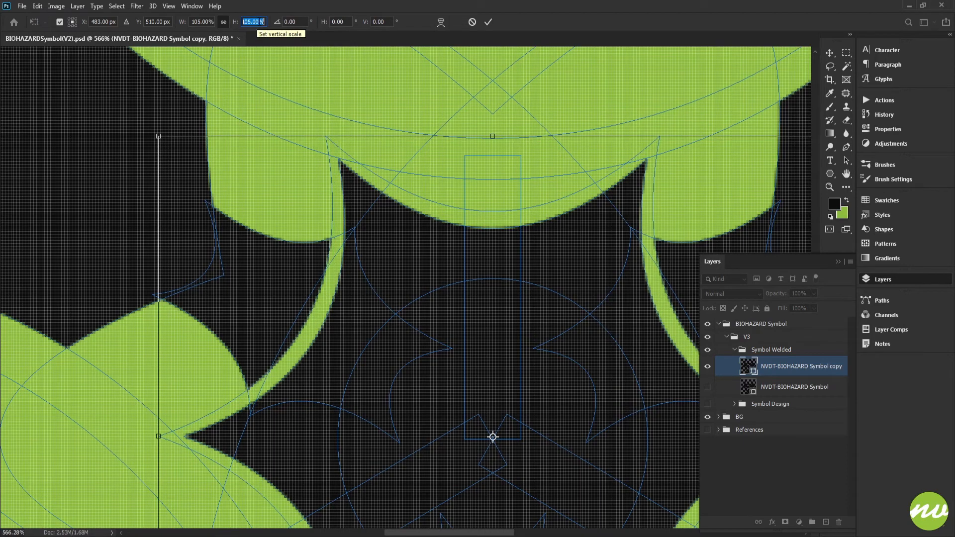
click(490, 24)
click(752, 351)
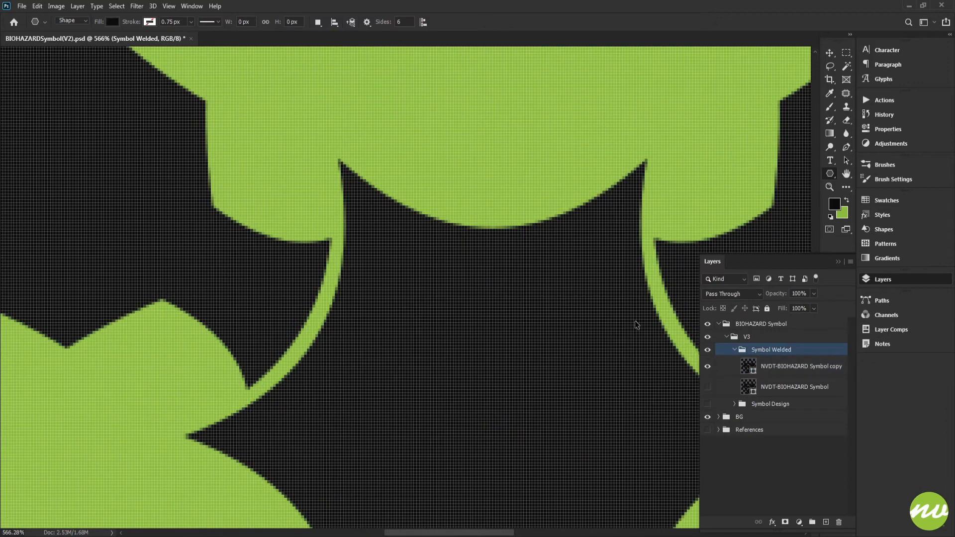
Compare the symbol with the thinner and the thicker star outline by undoing and redoing the recent changes
key(ctrl+0)
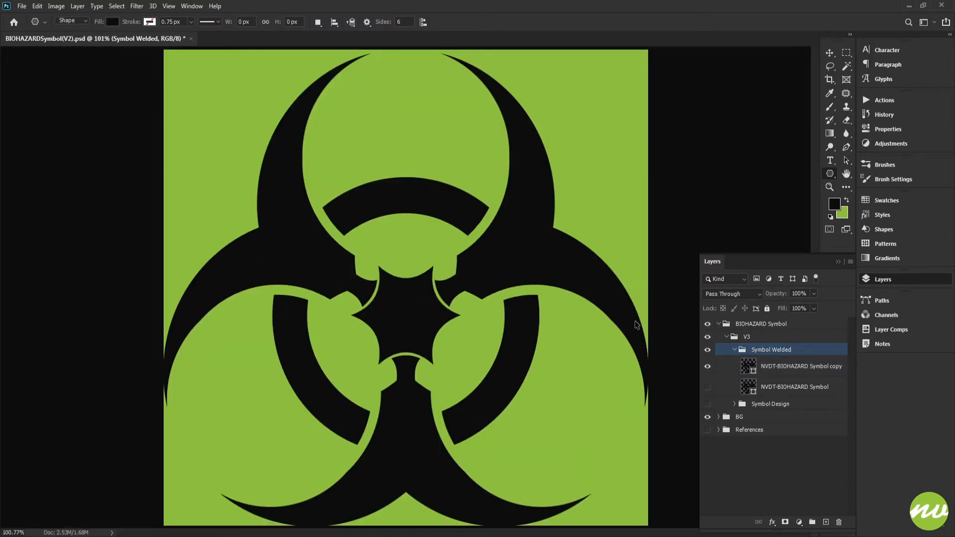
key(alt+bracketleft)
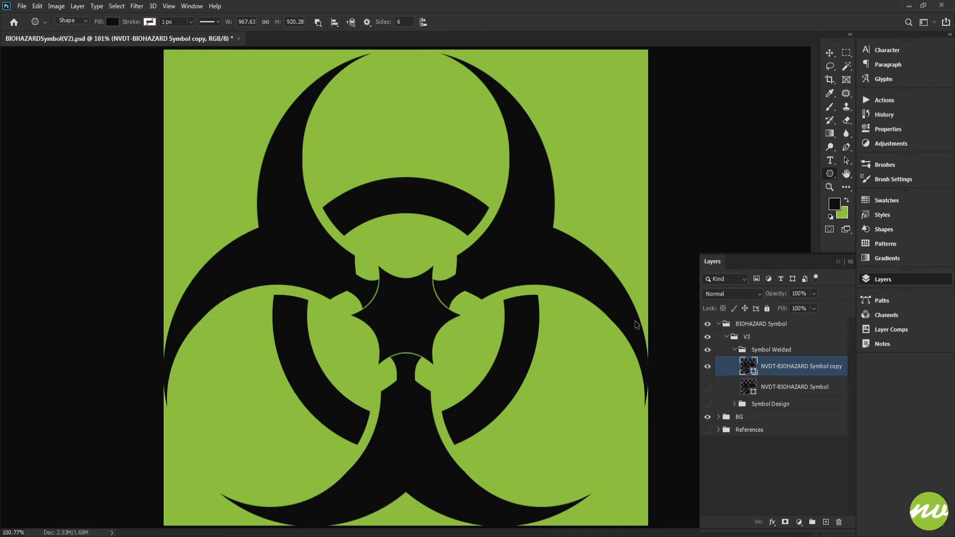
key(ctrl+minus)
key(ctrl+minus)
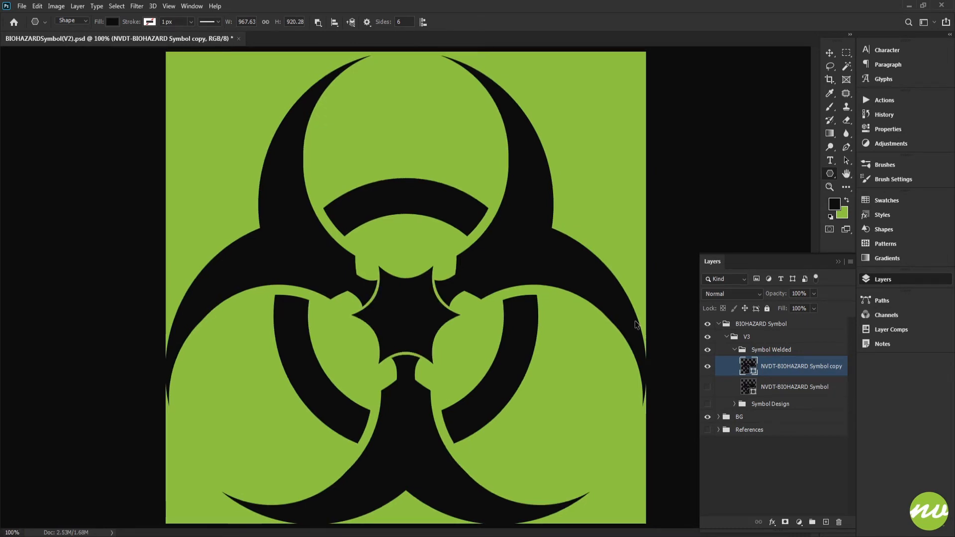
key(ctrl+plus)
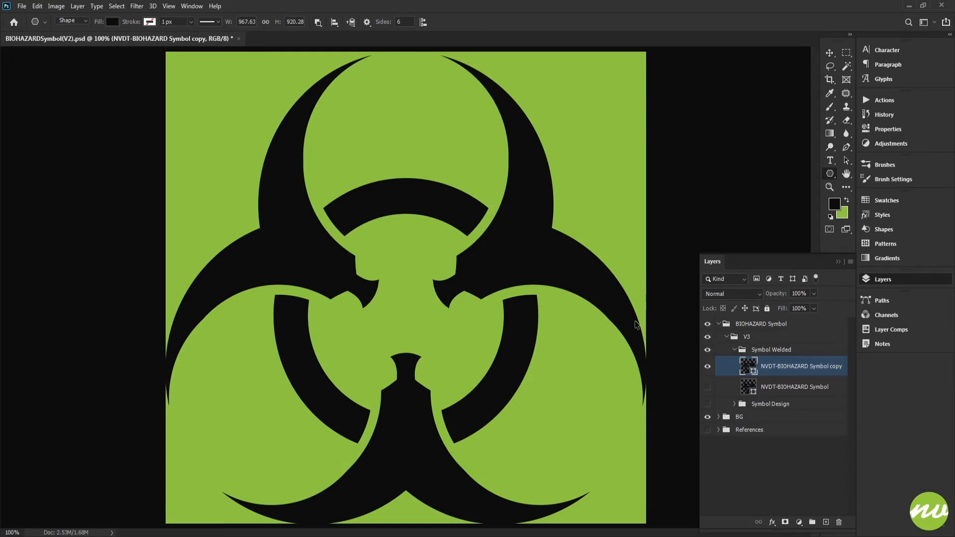
key(ctrl+shift+z)
key(ctrl+shift+z)
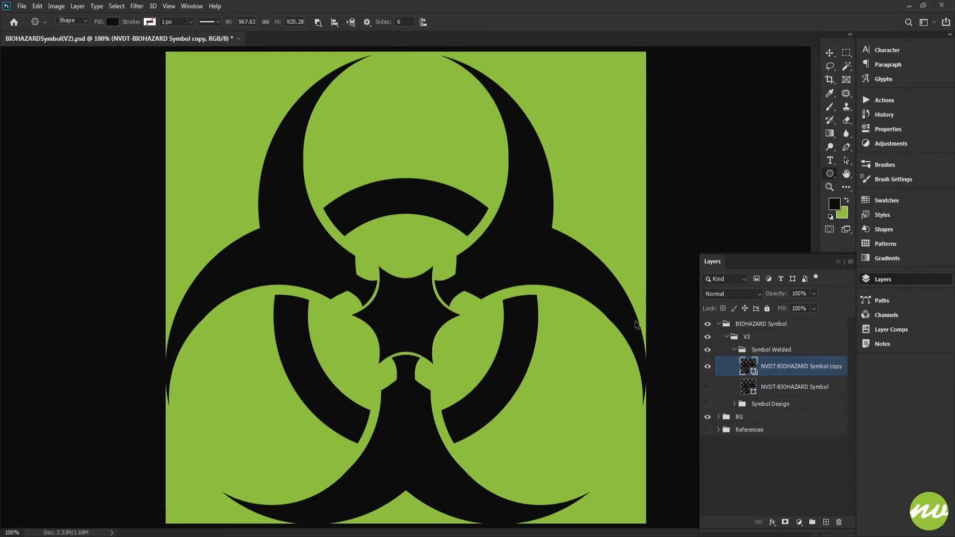
key(ctrl+z)
key(ctrl+shift+z)
key(ctrl+minus)
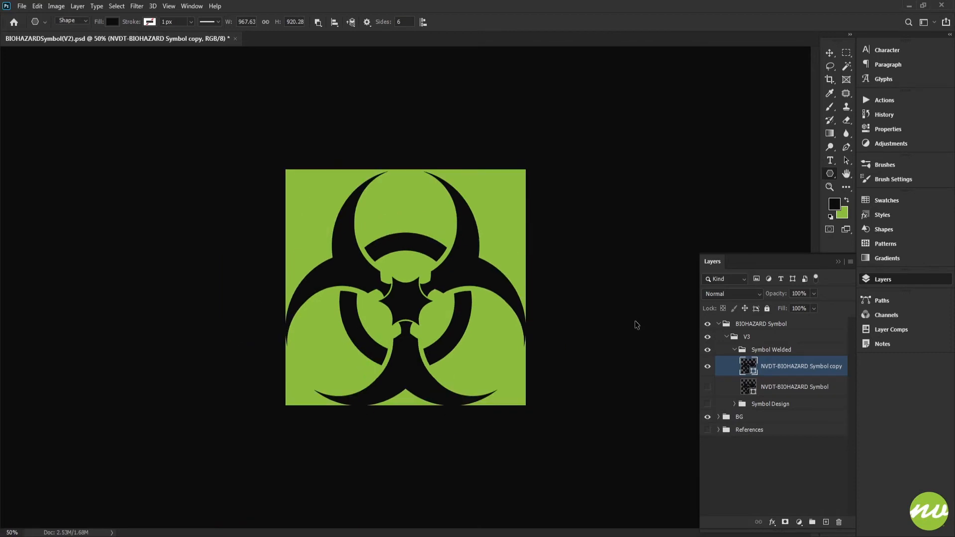
key(ctrl+plus)
key(ctrl+plus)
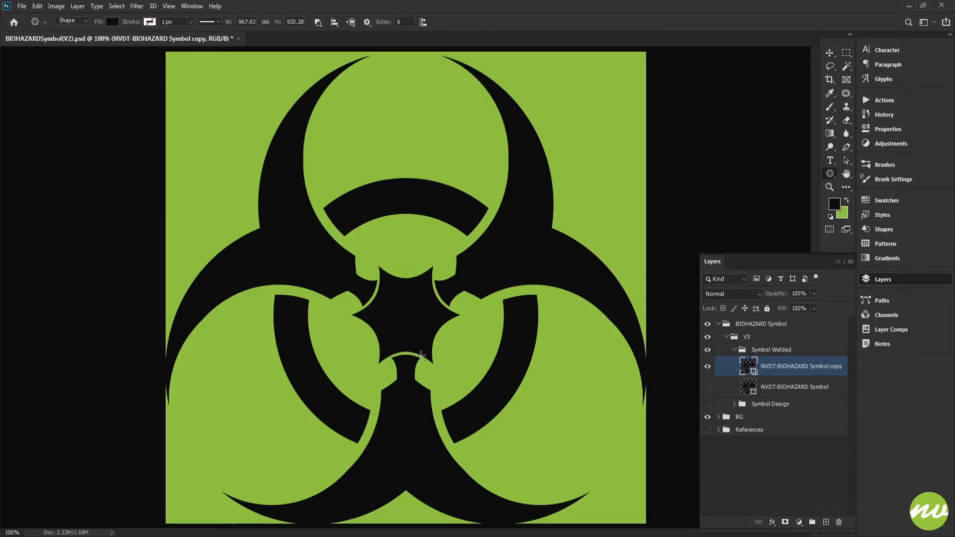
Subtract the circle at the symbol's centre and bring it in front of the star so it cuts a round hole
key(ctrl+h)
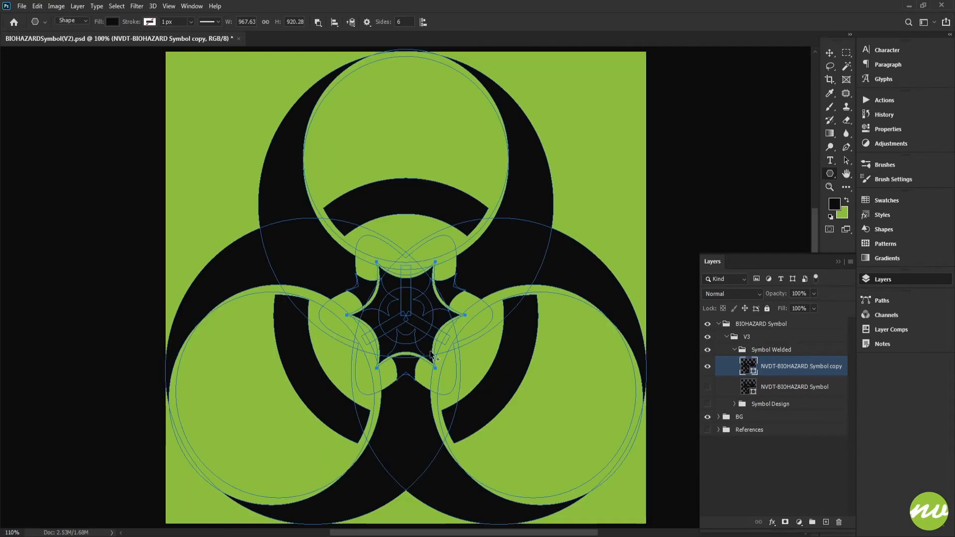
scroll(428, 349, up, 4)
drag(410, 317, 495, 309)
scroll(451, 272, up, 2)
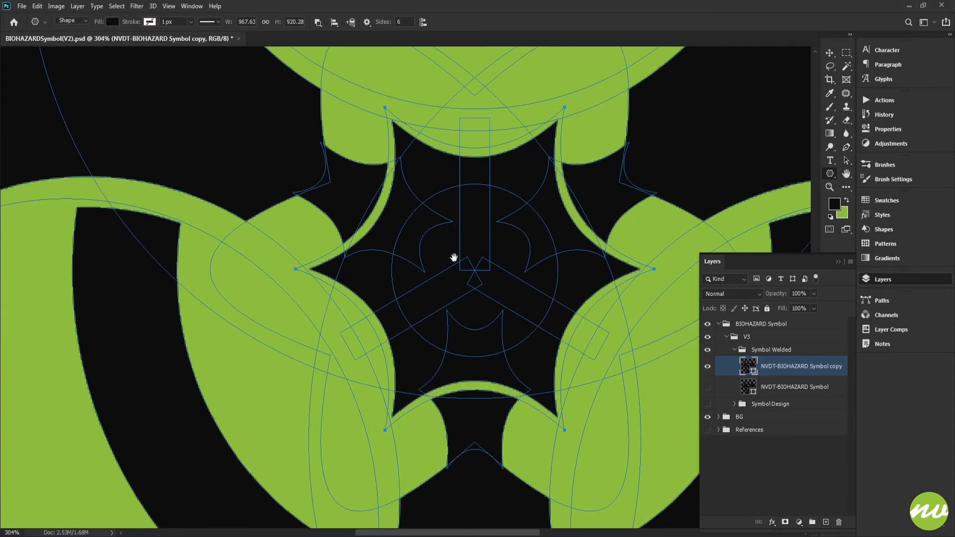
drag(457, 260, 430, 247)
scroll(434, 241, down, 2)
scroll(444, 229, up, 1)
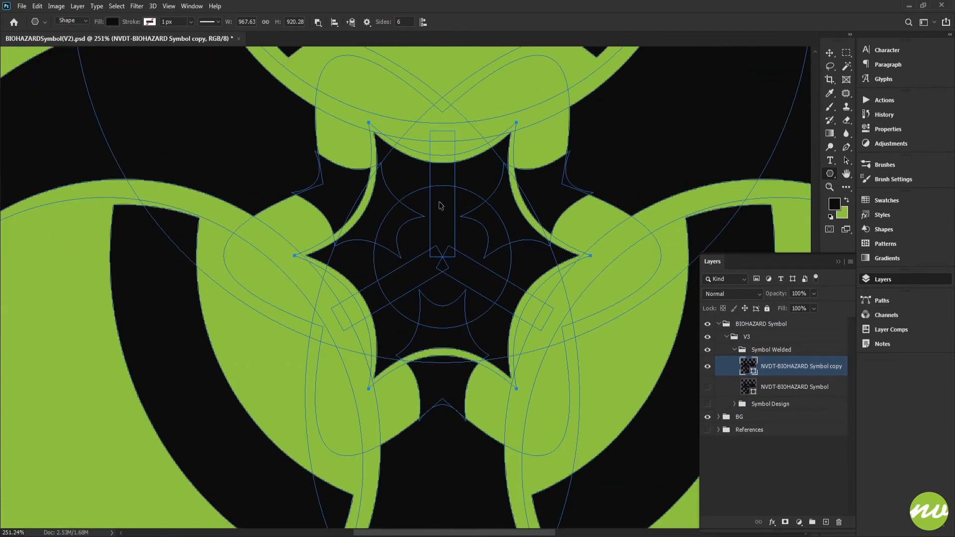
drag(486, 198, 454, 204)
ctrl+click(434, 227)
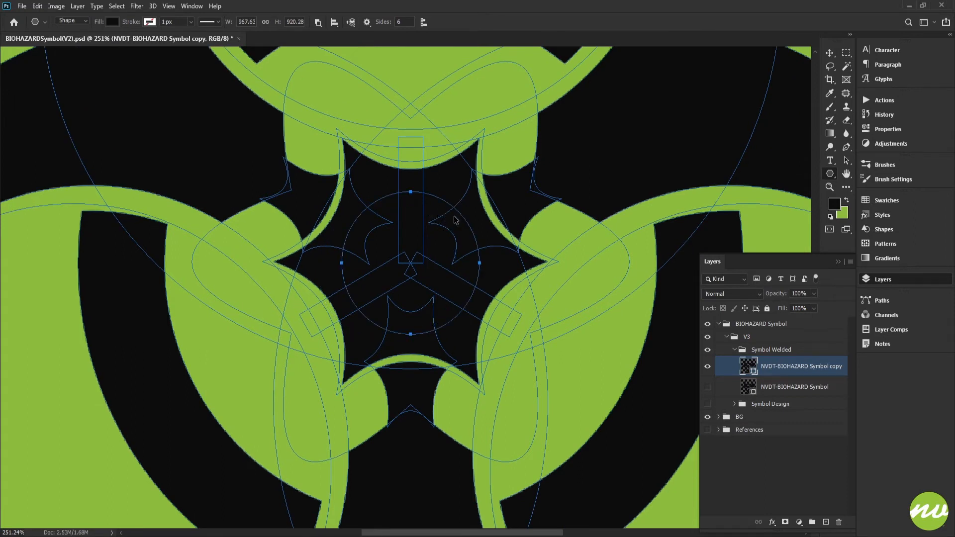
click(318, 22)
click(354, 55)
click(351, 22)
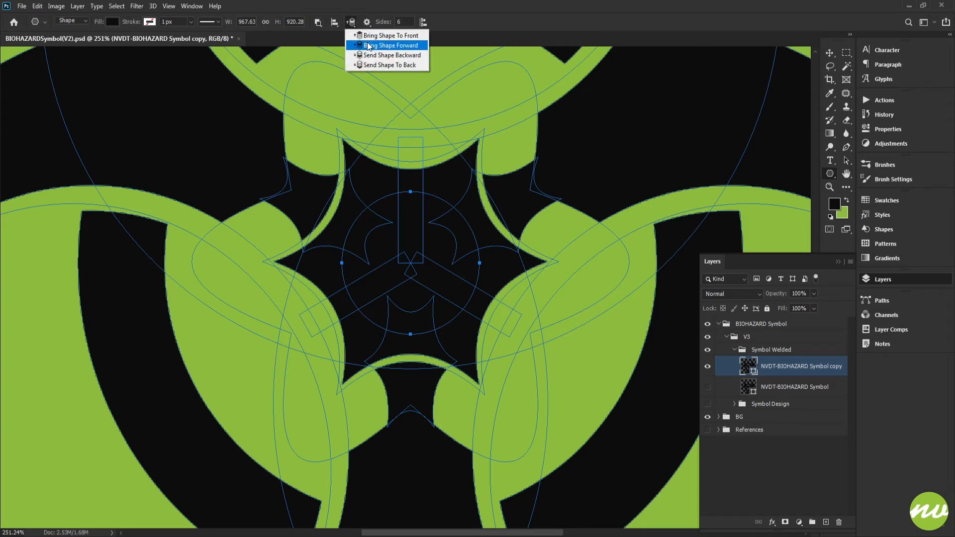
click(383, 45)
click(765, 351)
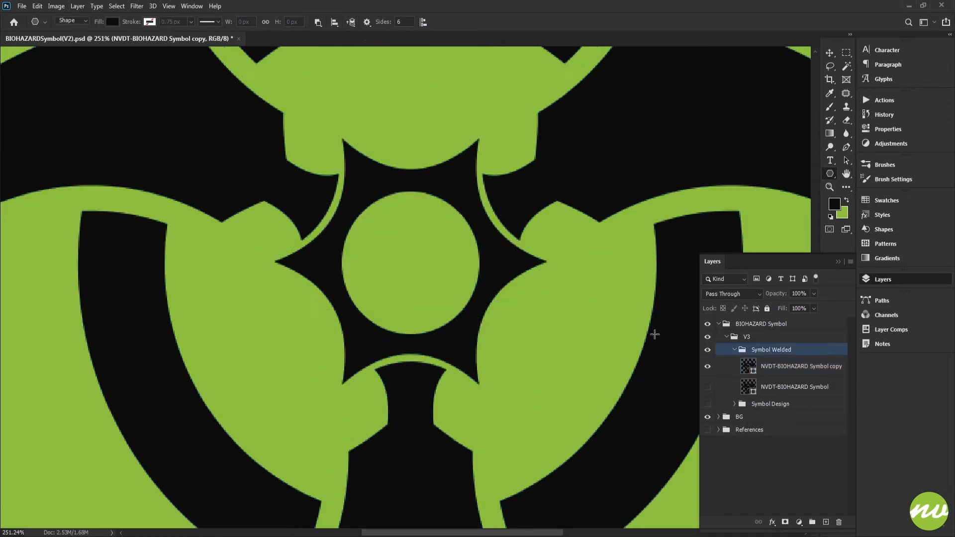
Try nudging the central star's round hole straight up until it breaks through the star's upper edge
scroll(570, 315, down, 5)
scroll(571, 316, up, 6)
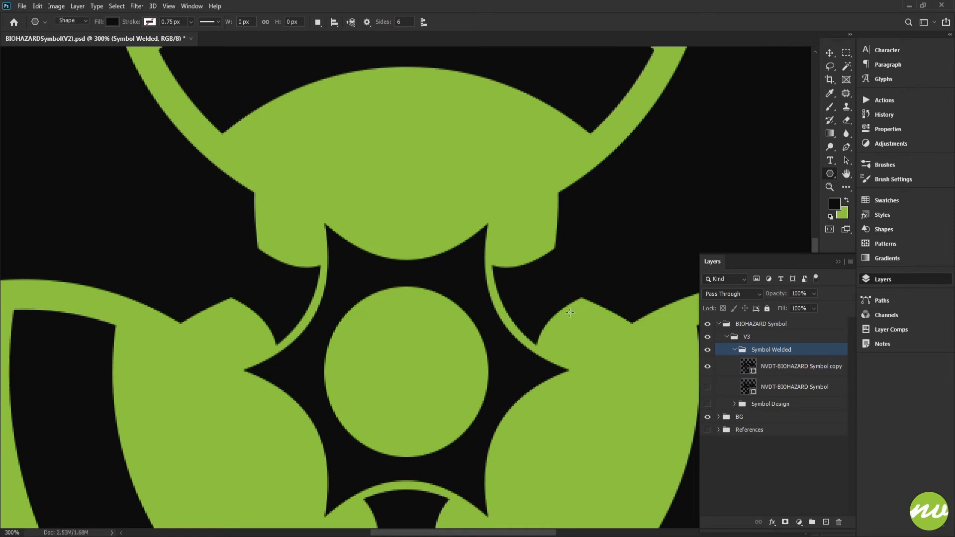
drag(570, 314, 565, 219)
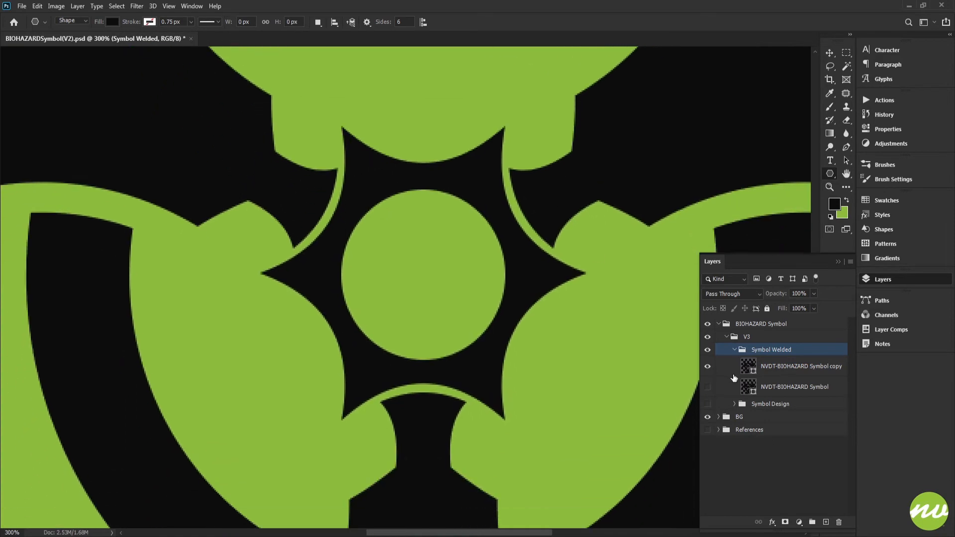
click(754, 370)
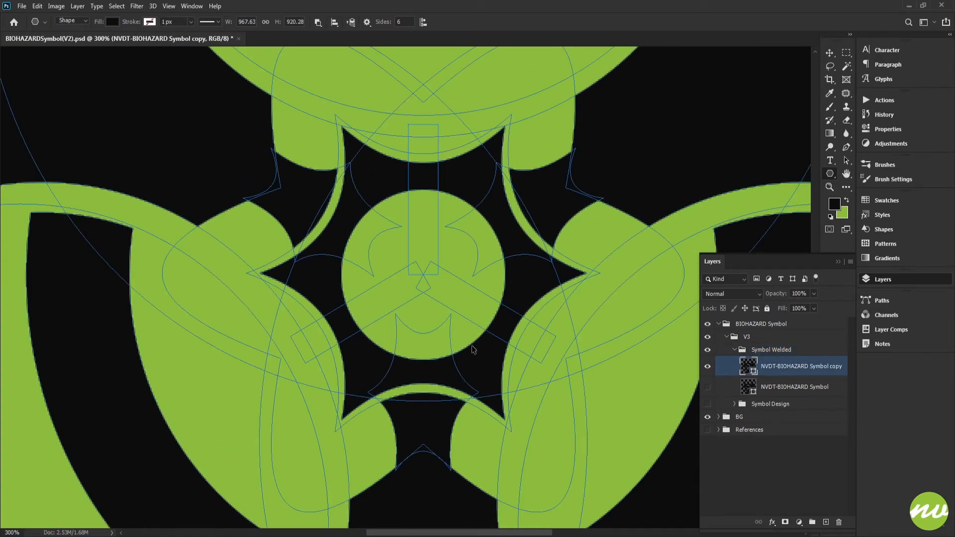
key(shift+Up)
key(Up)
key(Up)
key(Up)
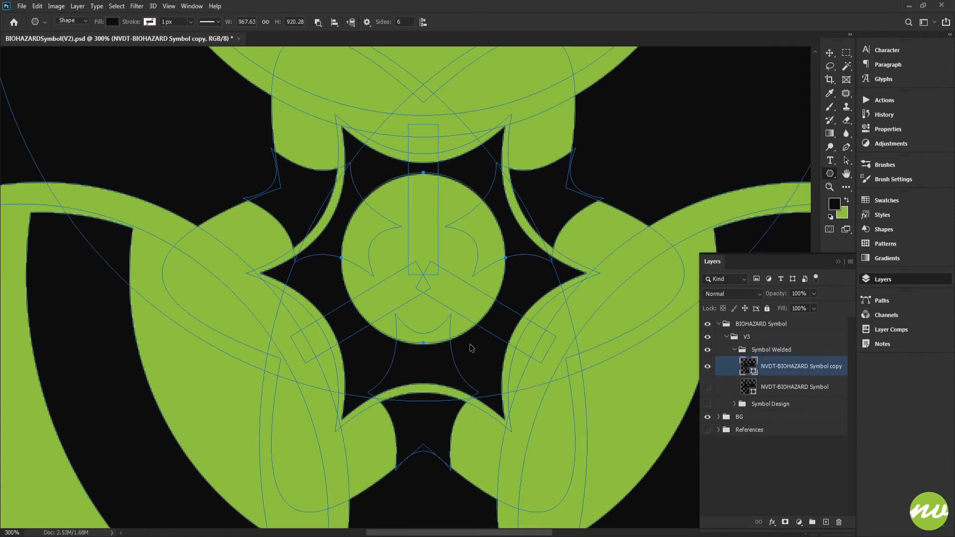
key(Up)
key(Up)
key(Up)
key(Up)
key(Up)
key(Up)
key(Up)
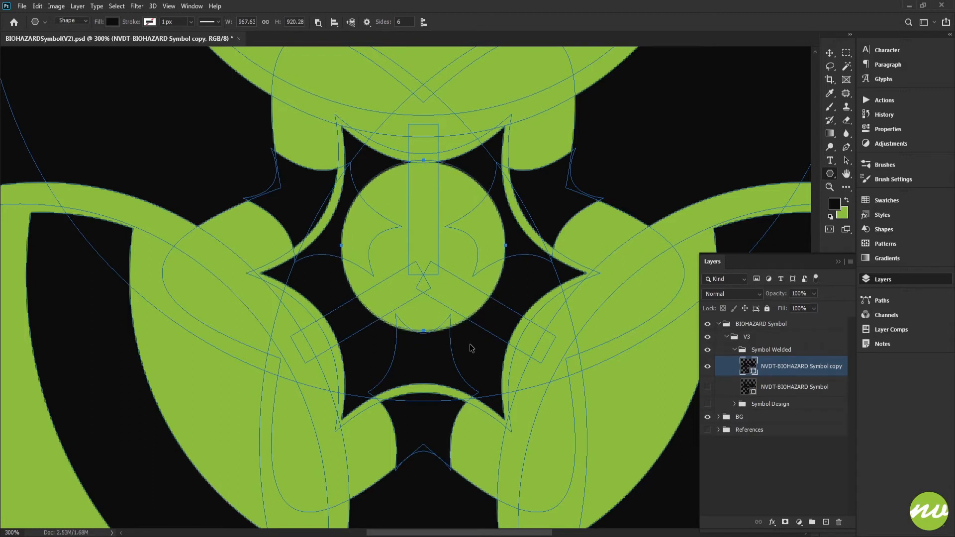
key(Up)
key(Up)
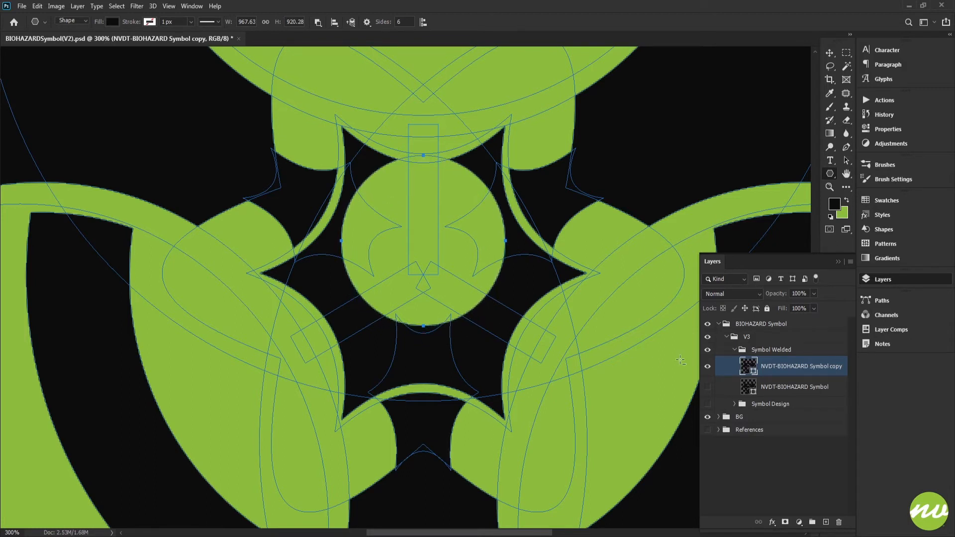
Examine the symbol with the raised centre hole as a whole and close up around the star
click(771, 350)
key(ctrl+minus)
key(ctrl+minus)
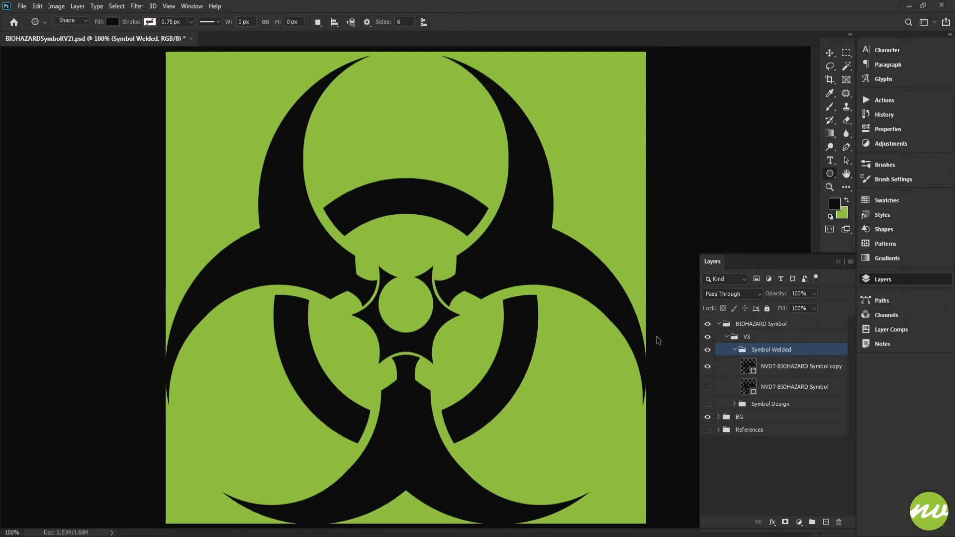
key(ctrl+minus)
key(ctrl+minus)
key(ctrl+plus)
key(ctrl+plus)
key(ctrl+plus)
scroll(416, 290, down, 3)
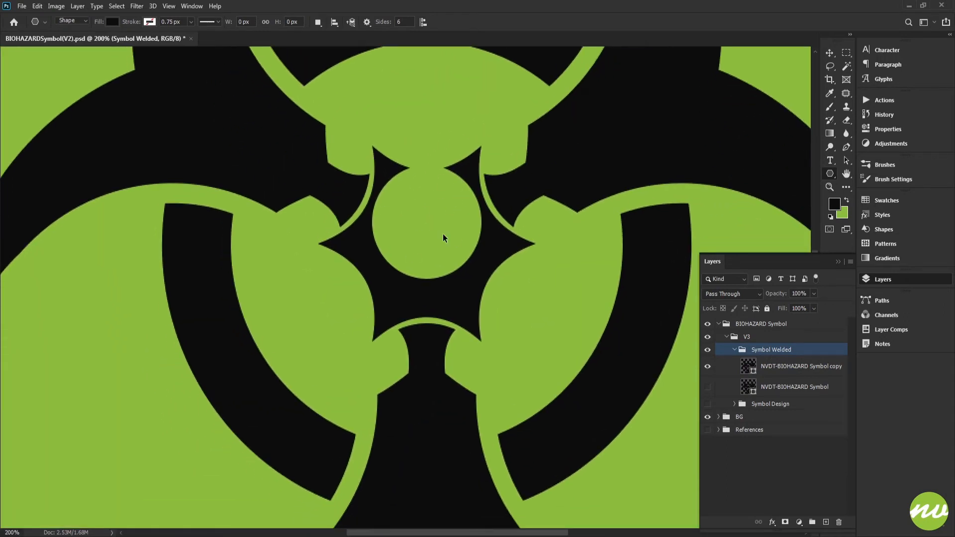
scroll(444, 238, down, 7)
scroll(443, 259, up, 6)
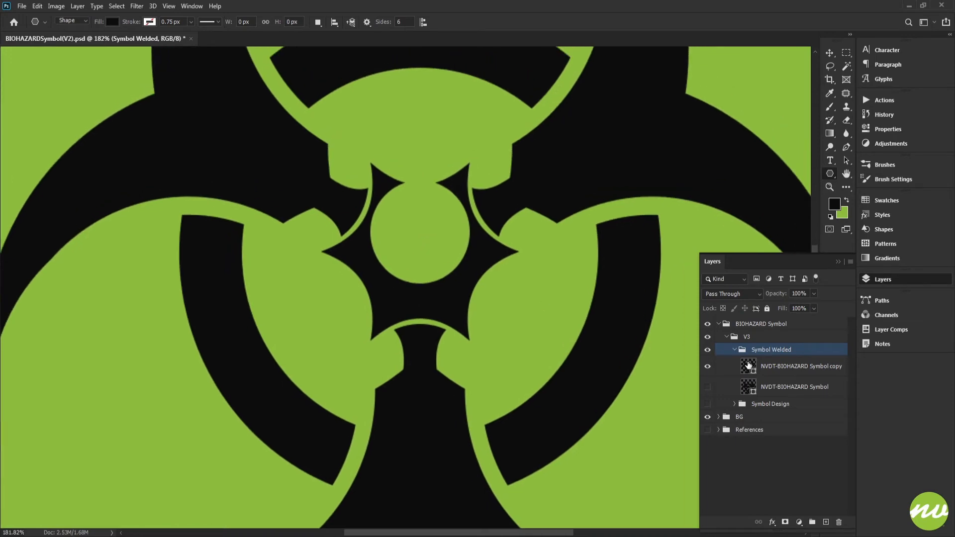
Undo the hole's upward shift and try nudging it straight down through the star's lower edge instead
click(749, 365)
key(ctrl+z)
scroll(426, 287, up, 3)
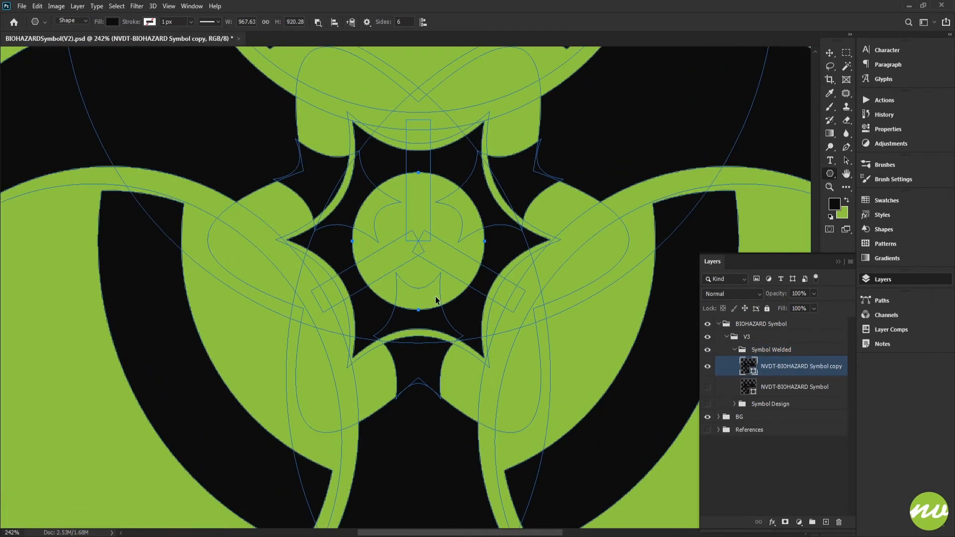
key(shift+Down)
key(shift+Down)
key(shift+Down)
key(shift+Down)
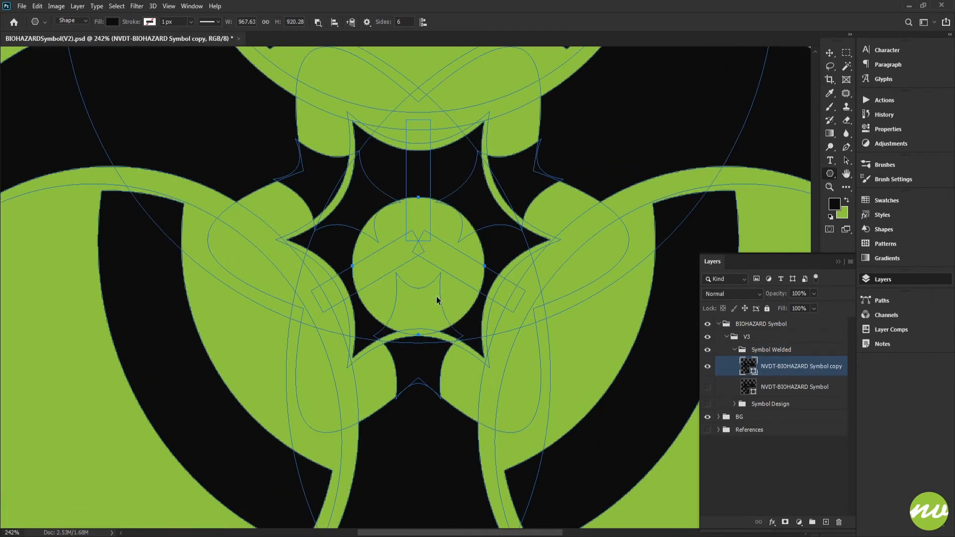
key(Down)
key(Down)
key(Down)
key(Down)
key(Down)
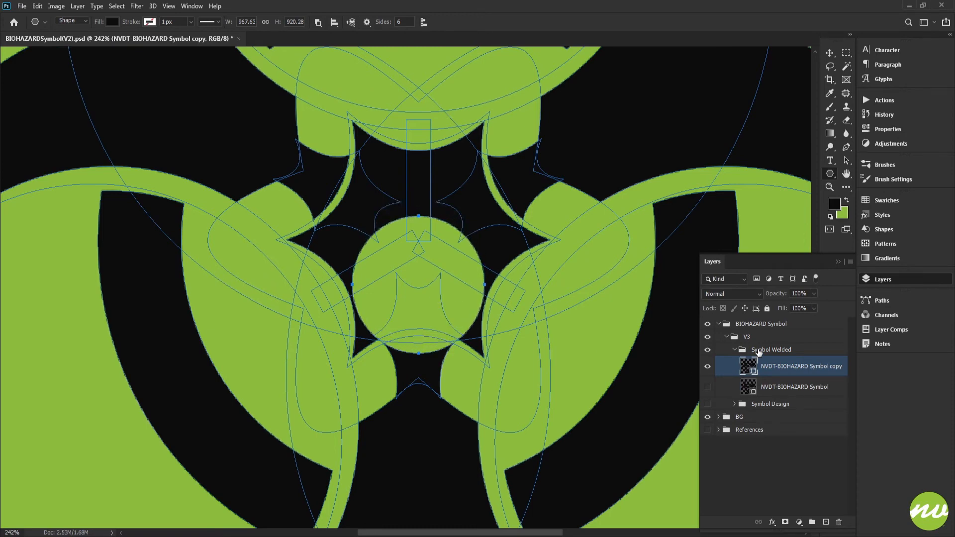
Examine the symbol with the lowered centre hole without path outlines, both as a whole and close up
click(758, 352)
key(ctrl+0)
key(ctrl+minus)
key(ctrl+minus)
key(ctrl+0)
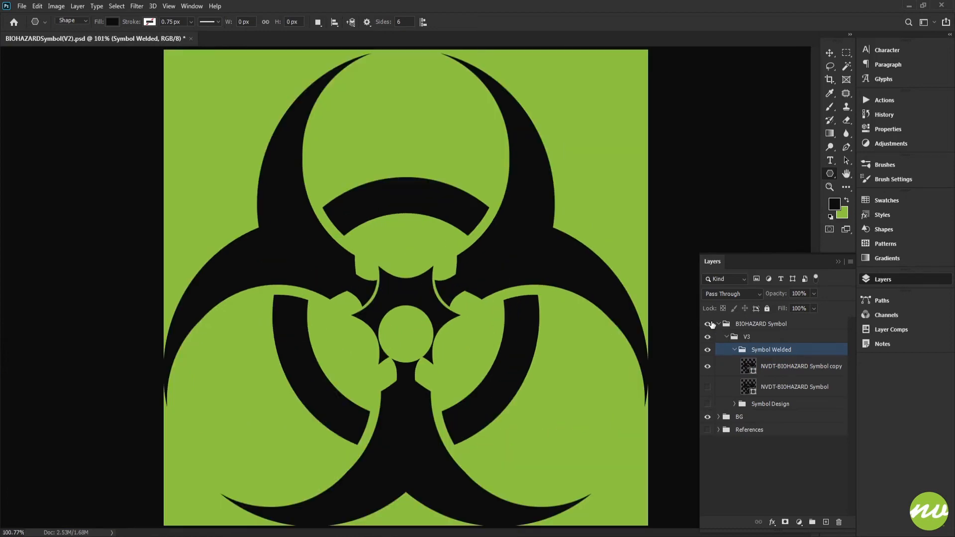
key(ctrl+plus)
key(ctrl+plus)
drag(542, 310, 499, 81)
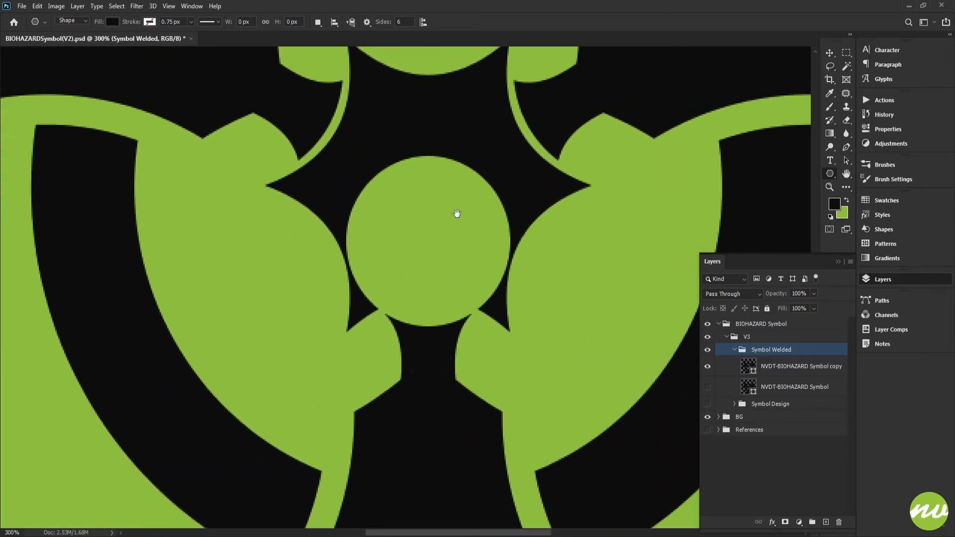
Try adding a concentric copy of the hole's circle, scaled proportionally to 85%
click(757, 367)
scroll(455, 329, up, 2)
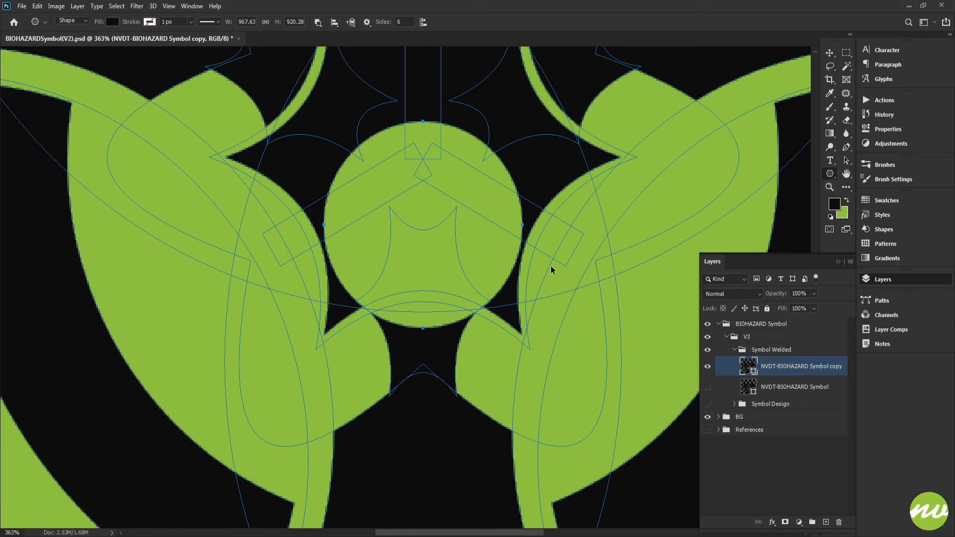
key(ctrl+t)
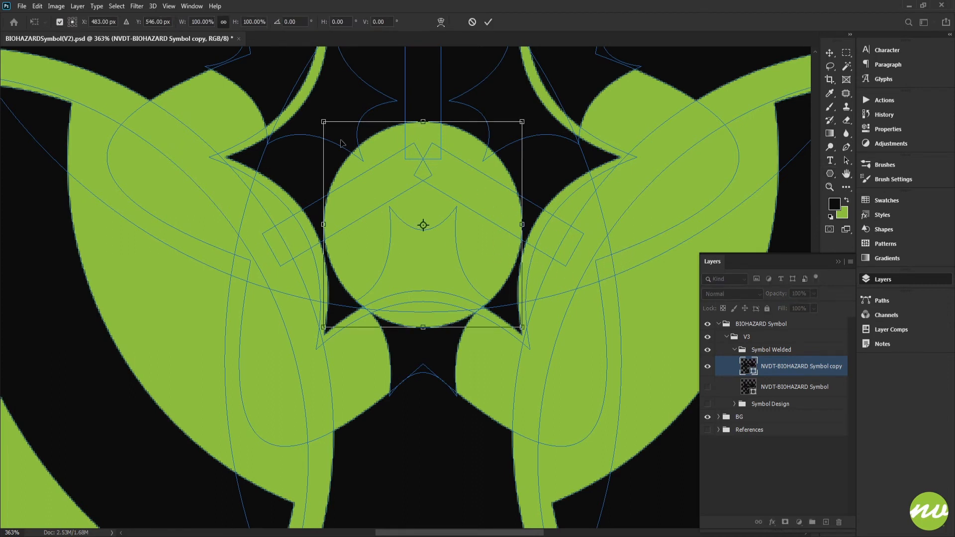
key(Down)
key(Down)
key(Down)
key(Down)
key(Down)
key(Down)
key(Down)
key(Down)
key(Down)
key(Down)
key(Down)
key(Down)
key(Down)
key(Down)
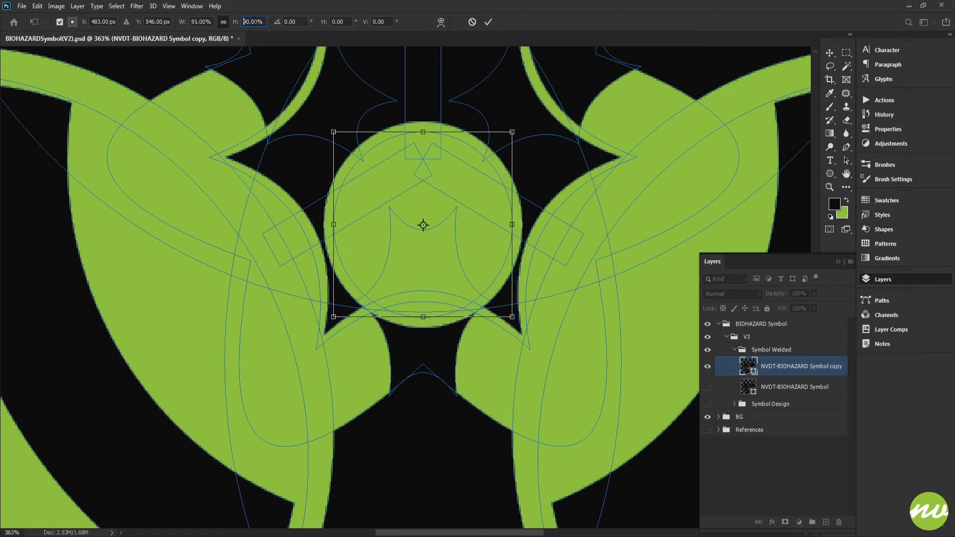
key(Down)
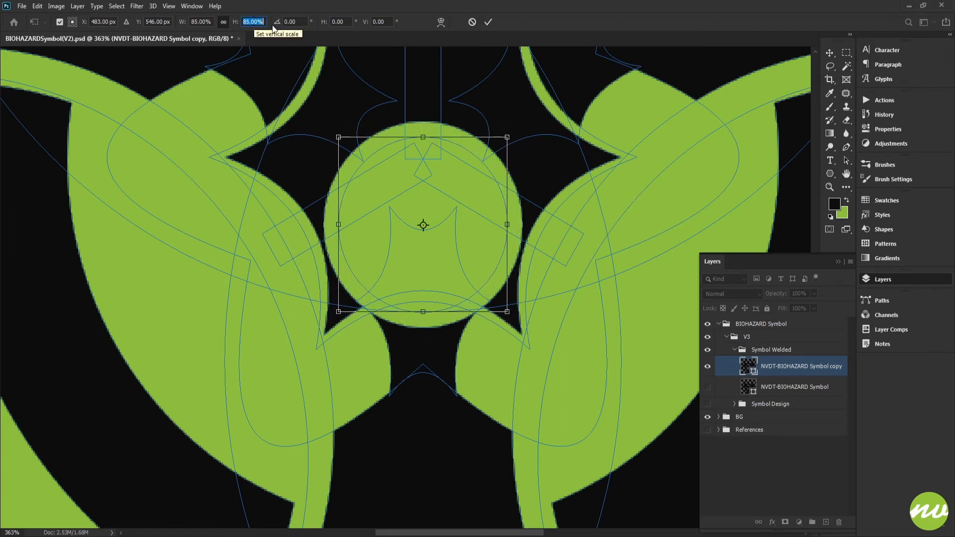
key(Return)
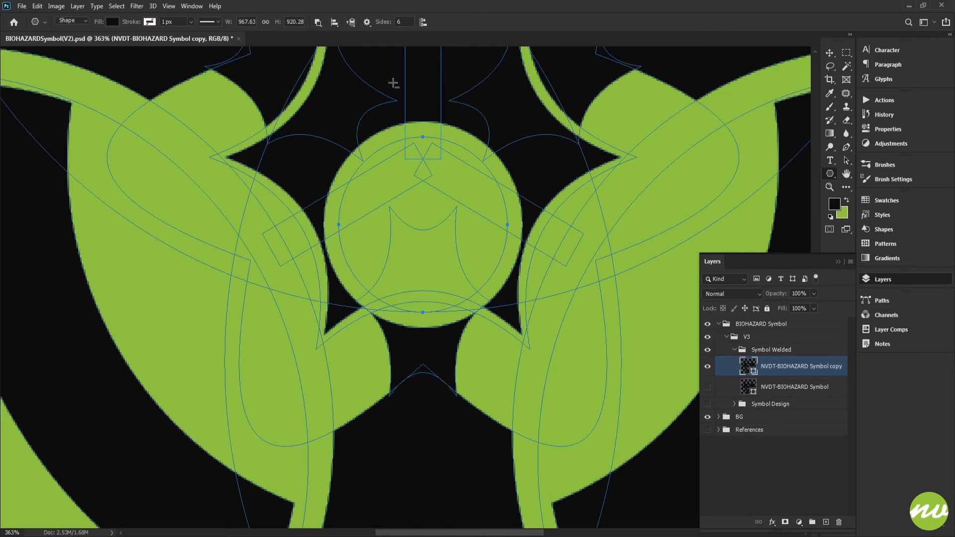
Combine the smaller circle with the symbol as a solid disc and nudge it down near the hole's lower edge
click(317, 23)
click(361, 46)
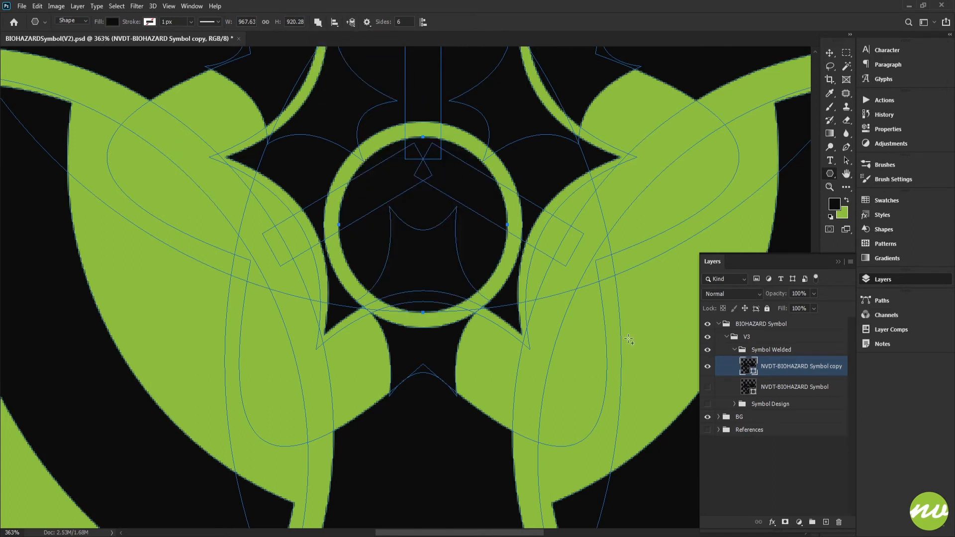
key(Down)
key(Down)
key(Down)
key(Down)
key(Down)
key(Down)
key(Down)
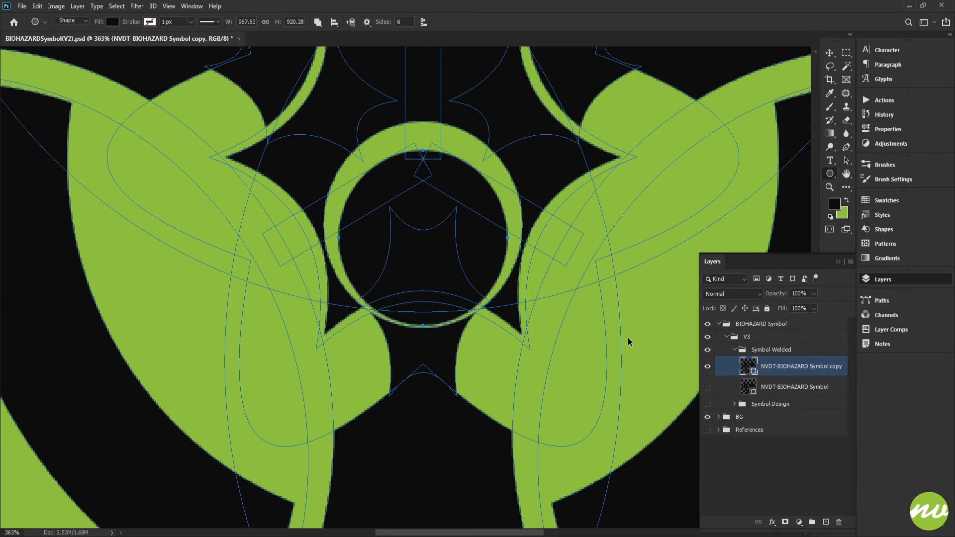
key(Up)
Examine the symbol with the offset disc inside the hole at full view and enlarged
click(769, 351)
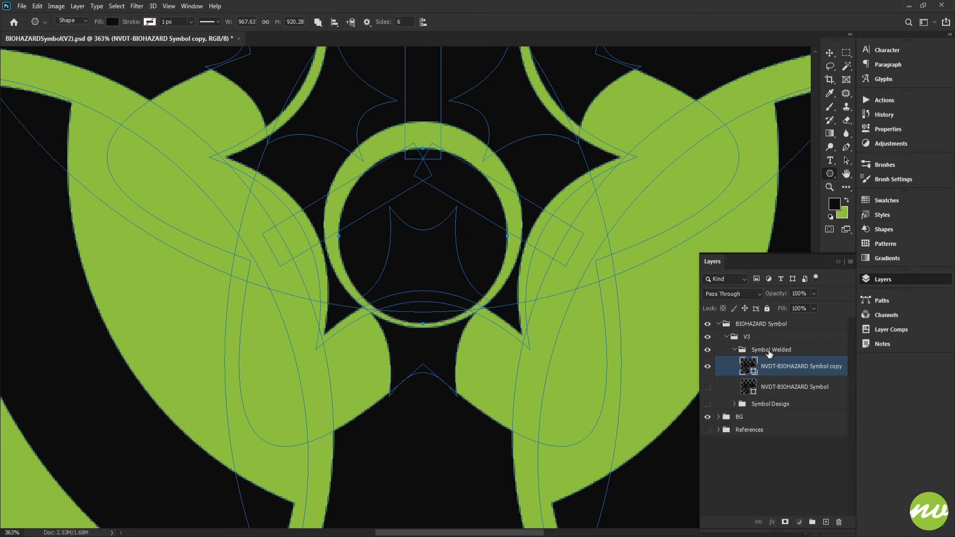
key(ctrl+0)
key(ctrl+minus)
key(ctrl+minus)
key(ctrl+minus)
key(ctrl+0)
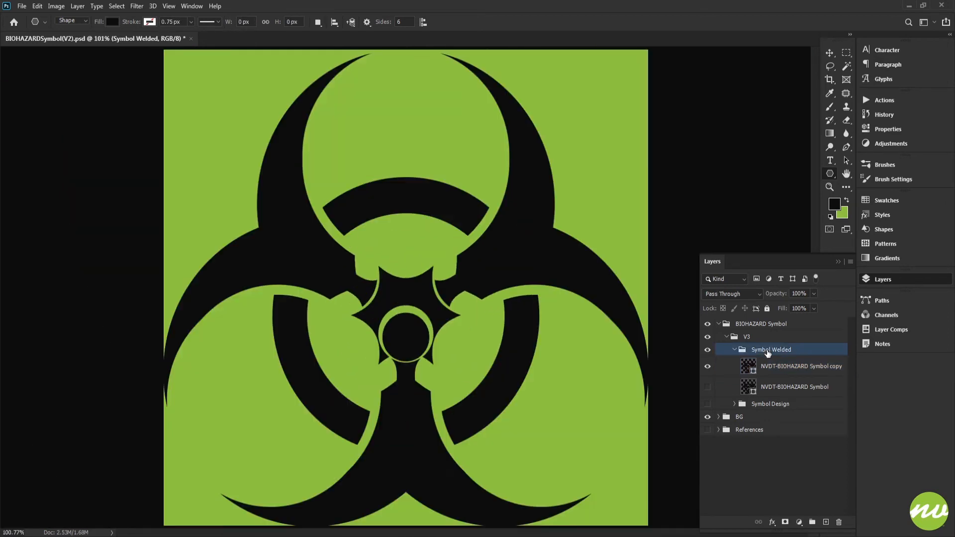
key(ctrl+plus)
right_click(767, 353)
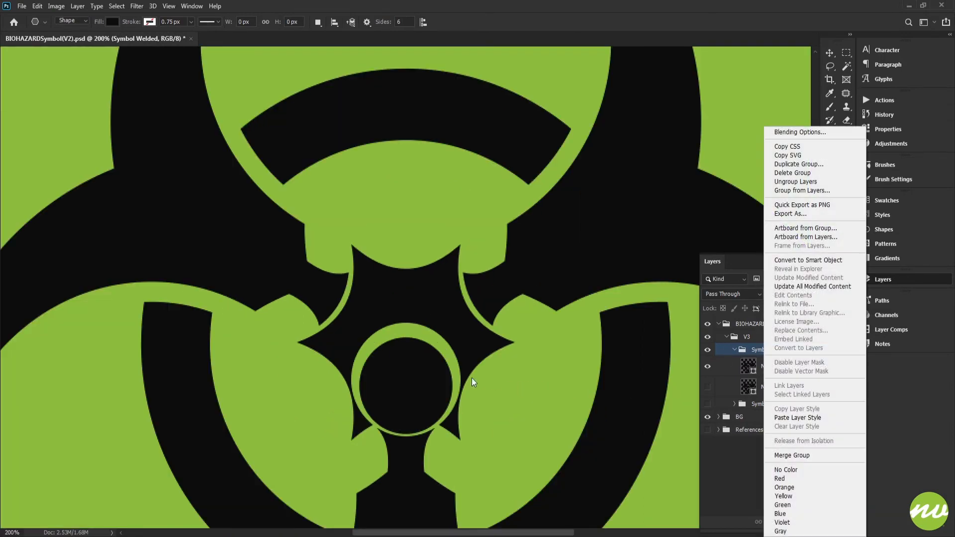
click(470, 376)
drag(448, 359, 489, 158)
key(ctrl+0)
key(ctrl+plus)
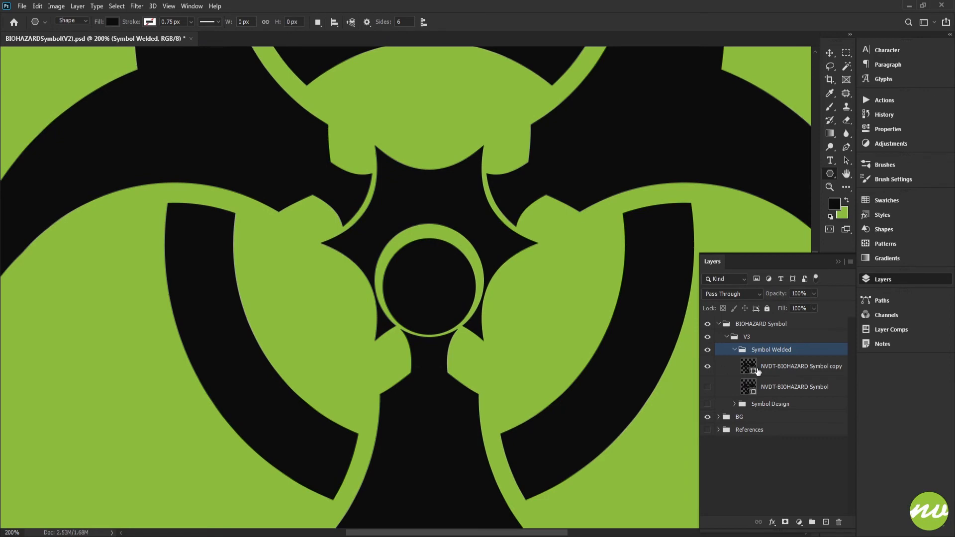
Undo the inner disc and the hole's downward shift on the NVDT-BIOHAZARD Symbol copy layer
click(756, 370)
scroll(461, 342, up, 3)
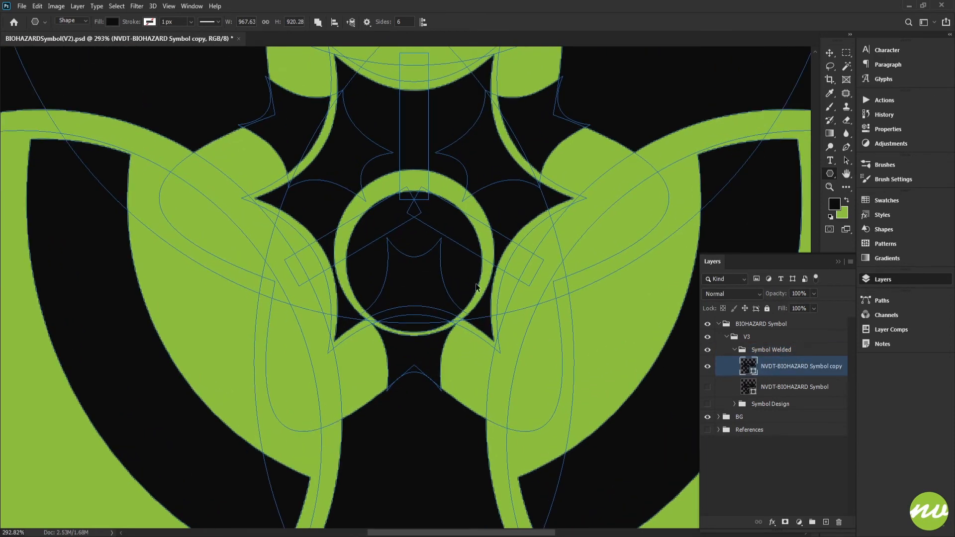
key(ctrl+z)
key(ctrl+z)
key(ctrl+z)
key(ctrl+z)
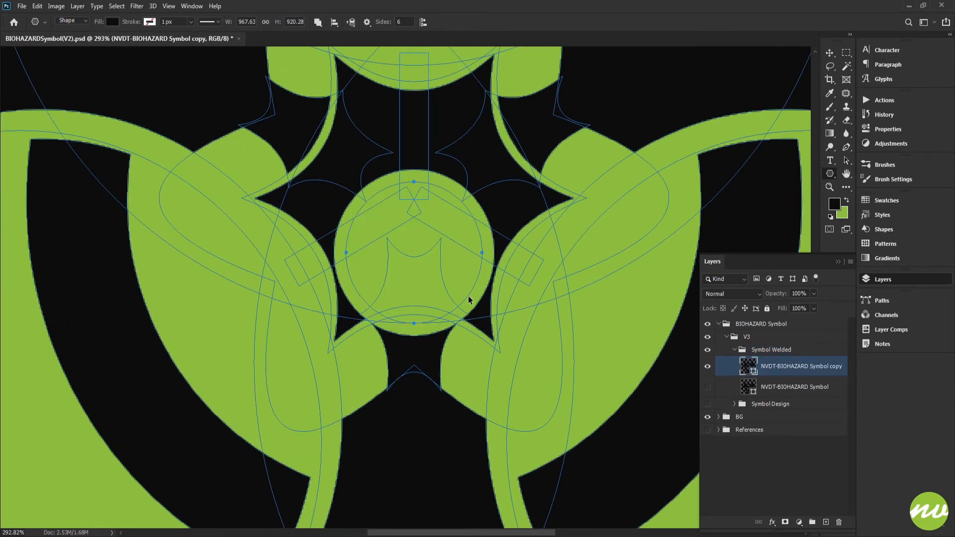
scroll(460, 298, down, 4)
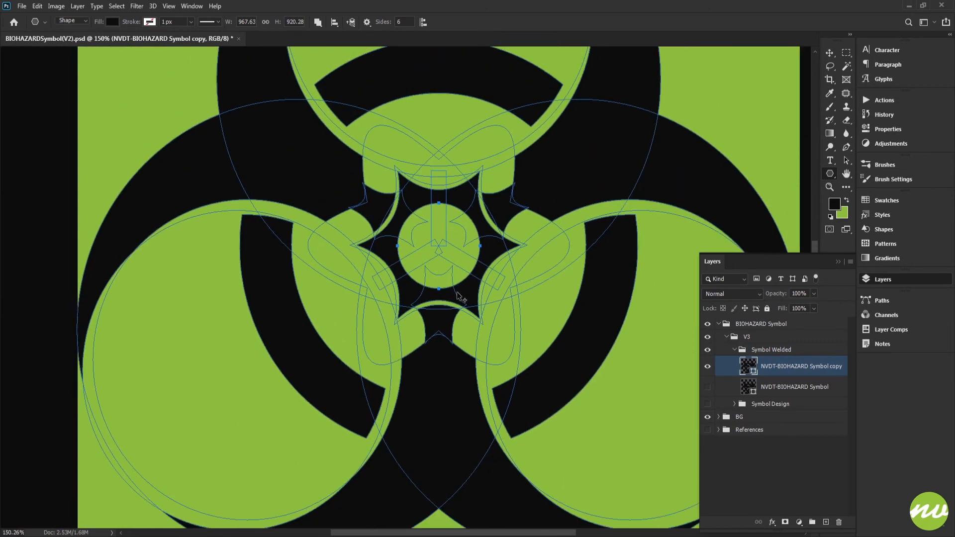
Combine the centre circle with the shapes to fill the star's hole, and delete the circle
click(319, 23)
click(326, 45)
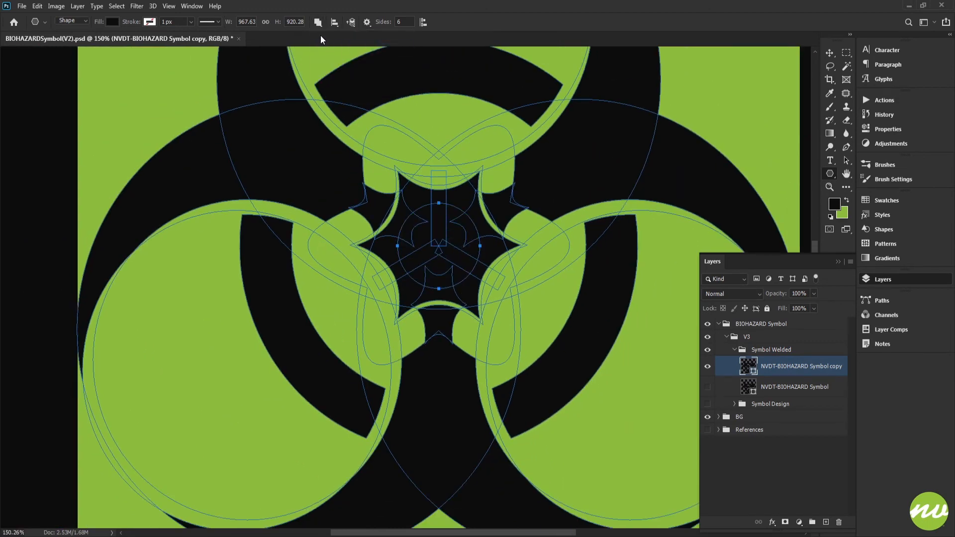
scroll(456, 264, down, 2)
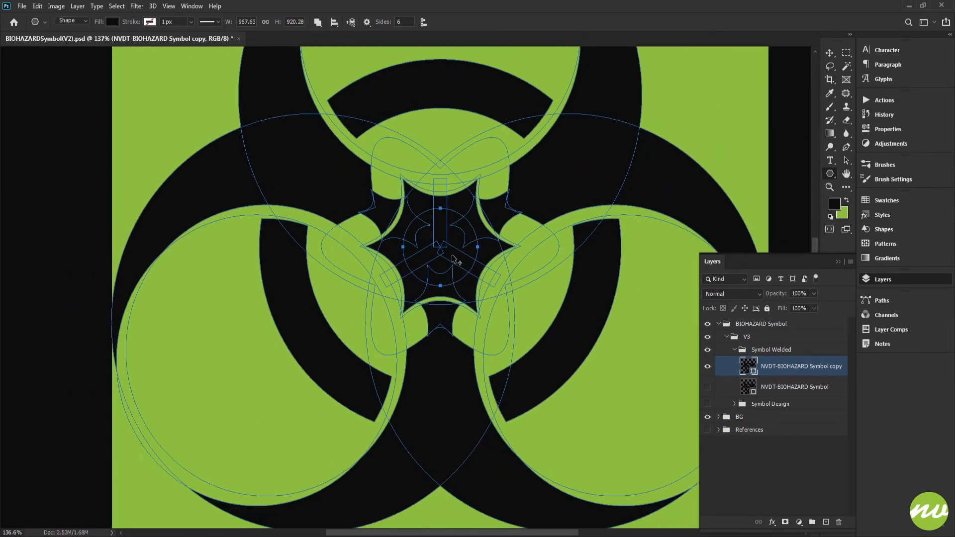
key(Delete)
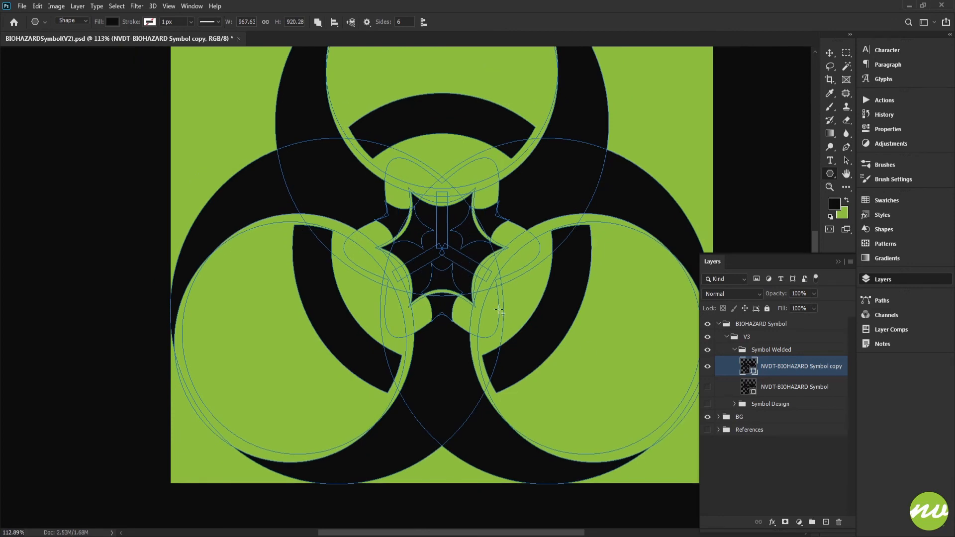
click(769, 351)
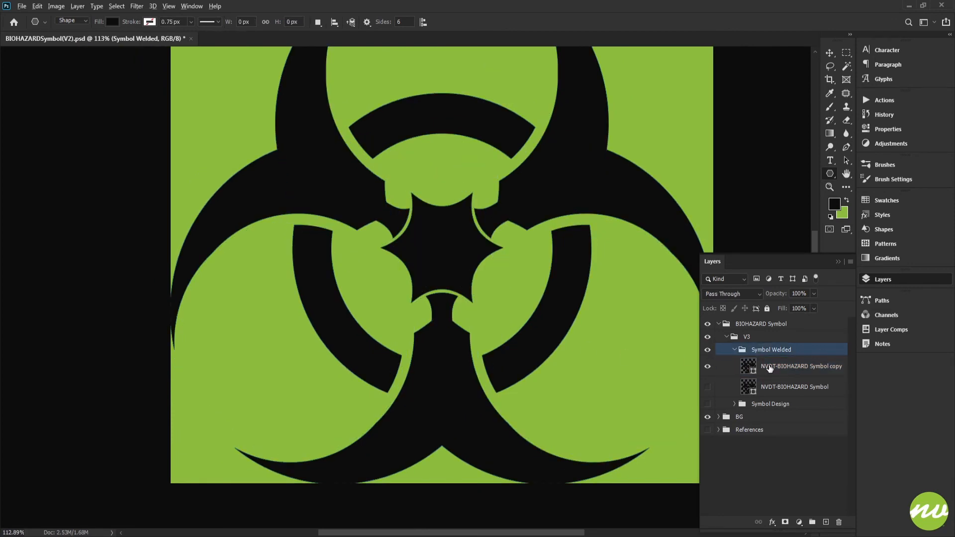
Duplicate the NVDT-BIOHAZARD Symbol copy layer and hide the layer it was made from
click(769, 368)
key(ctrl+j)
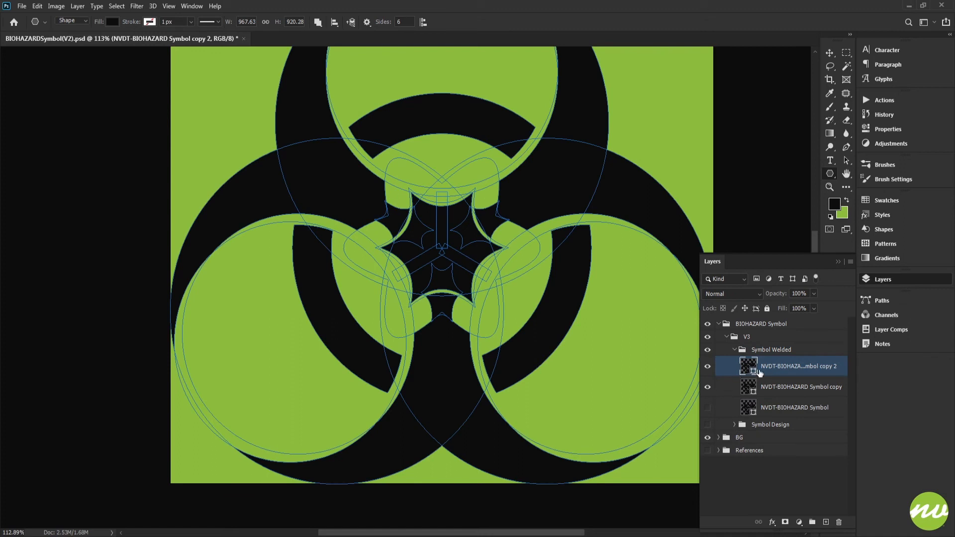
click(707, 388)
Merge the duplicated symbol layer's shape components into one welded outline
scroll(502, 307, down, 3)
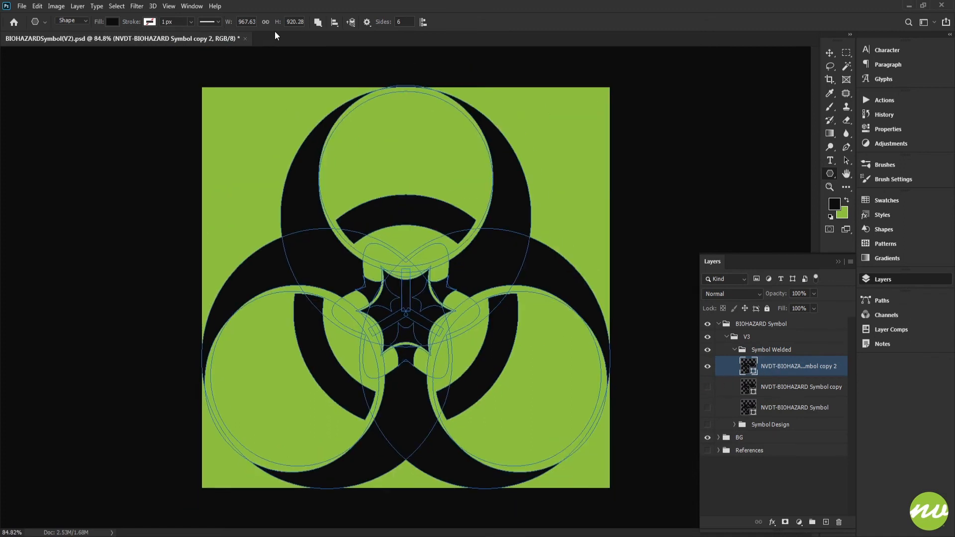
click(317, 21)
click(359, 88)
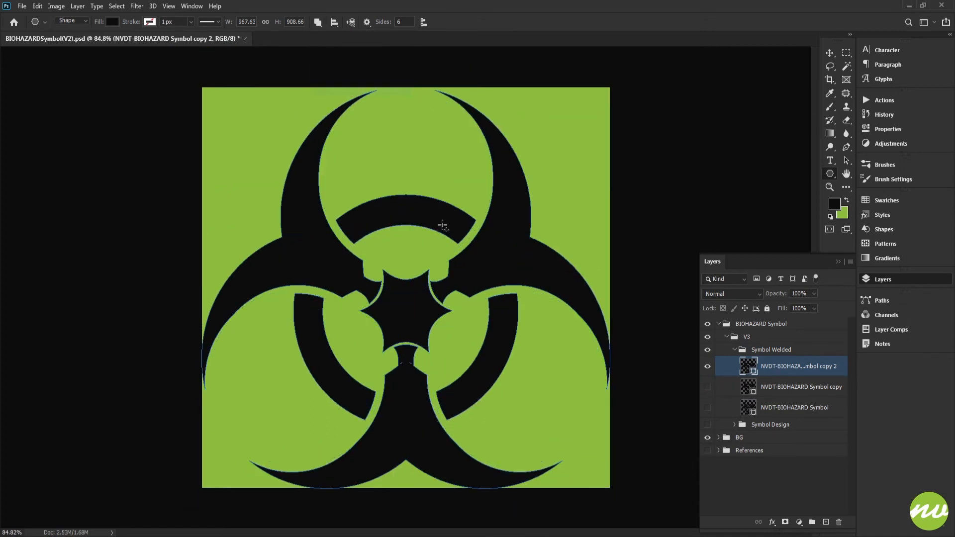
Examine the merged outline in the stem just below the central star for leftover path fragments
scroll(475, 269, up, 2)
scroll(426, 341, up, 6)
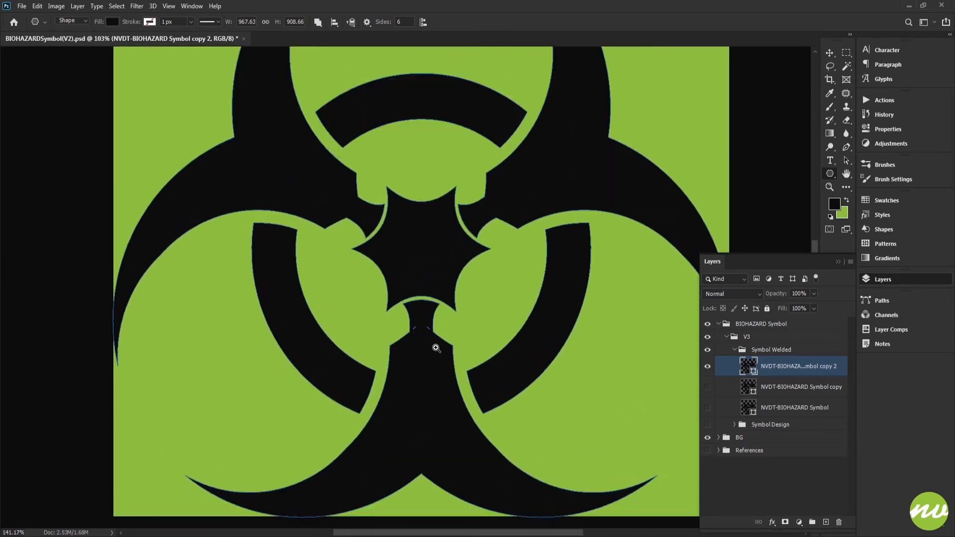
scroll(426, 337, up, 2)
scroll(416, 331, up, 3)
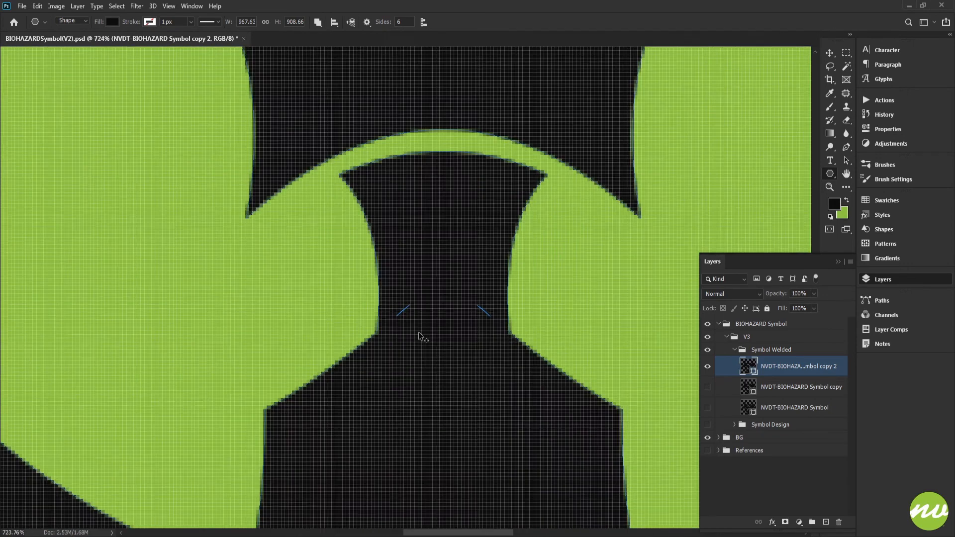
drag(413, 330, 440, 287)
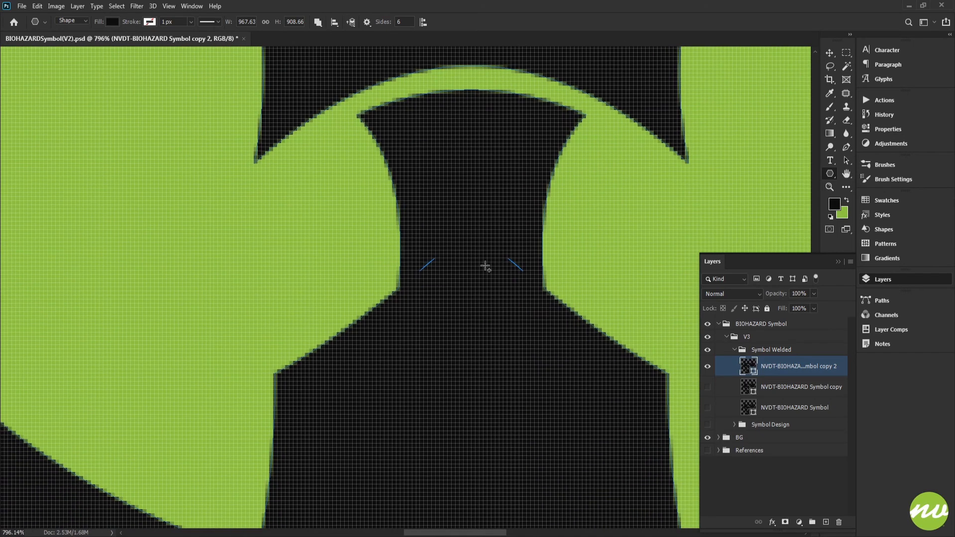
key(p)
scroll(431, 272, up, 5)
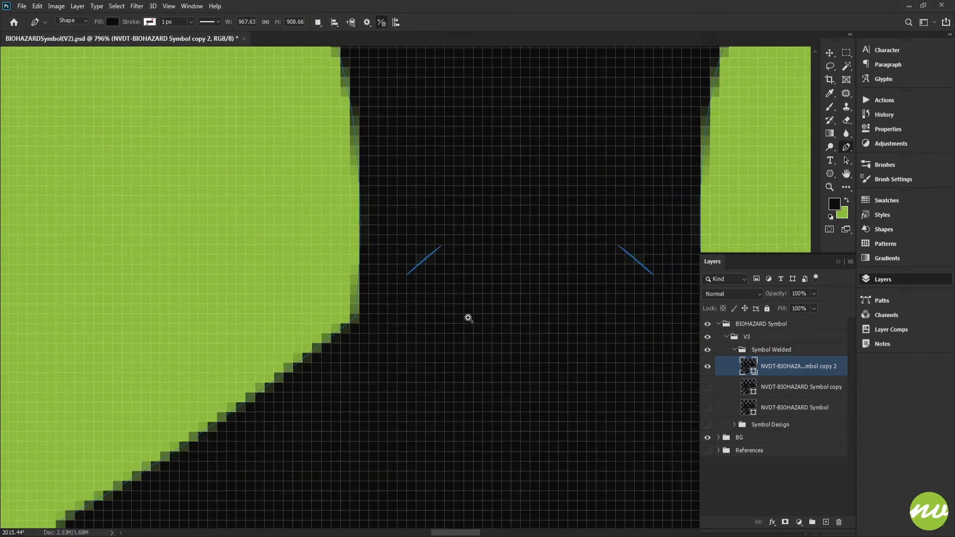
scroll(433, 269, down, 4)
scroll(438, 273, up, 4)
scroll(438, 279, down, 8)
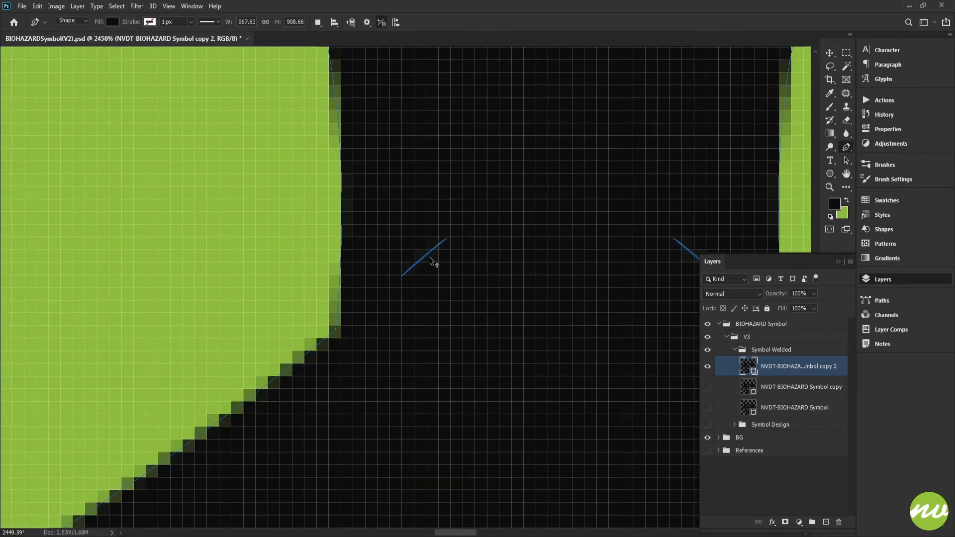
Undo the merge, delete the NVDT-BIOHAZARD Symbol copy 2 layer, and show the NVDT-BIOHAZARD Symbol copy layer
key(ctrl+z)
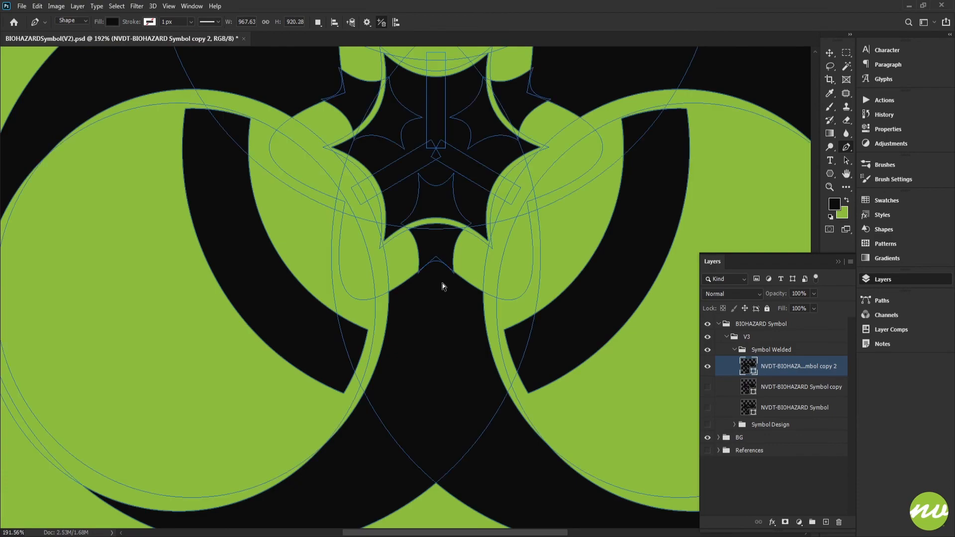
click(839, 522)
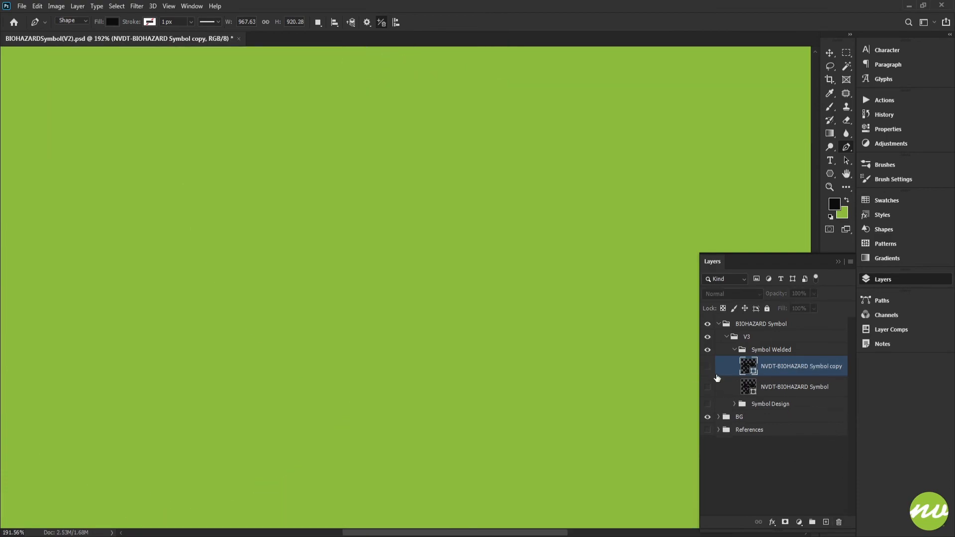
click(707, 366)
Nudge the curved path inside the stem below the central star slightly downward to close the overlap gaps
scroll(449, 287, up, 9)
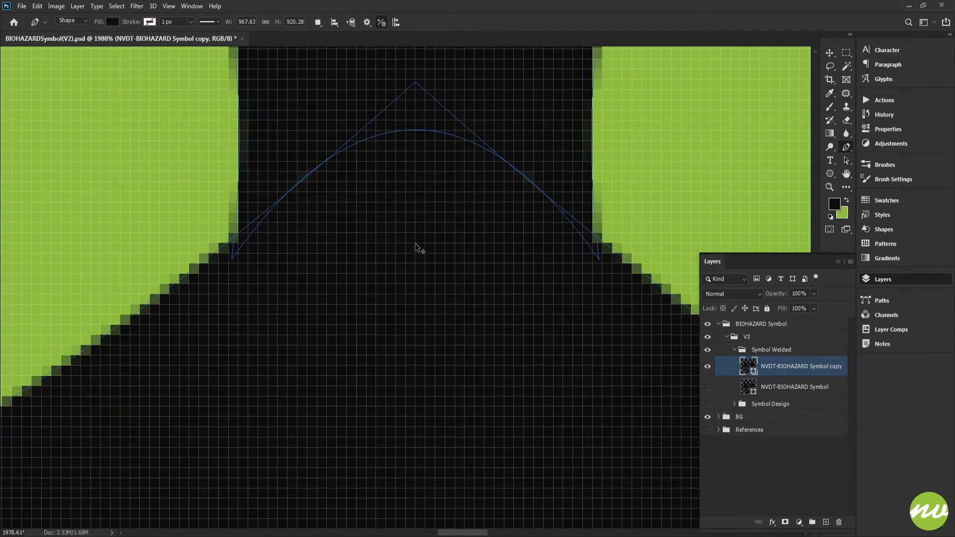
key(u)
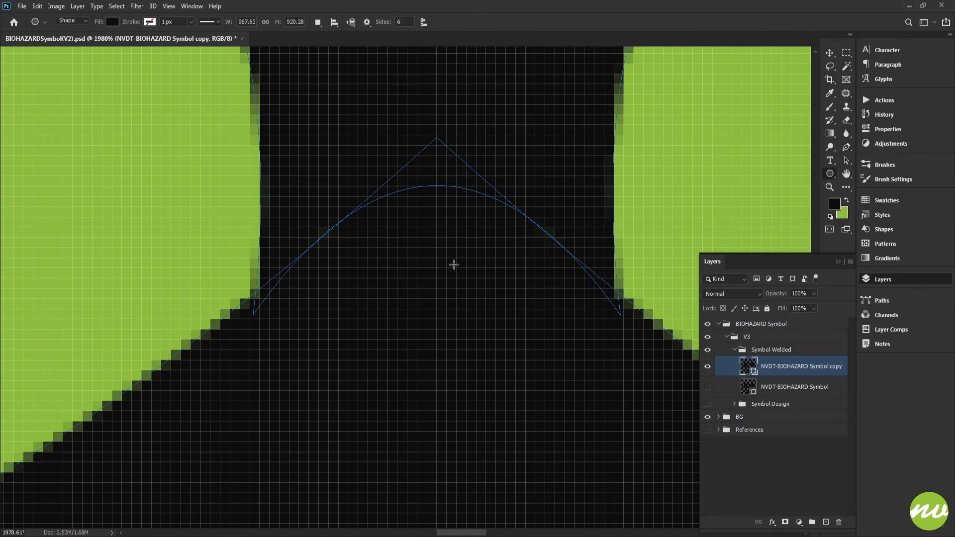
scroll(518, 209, down, 5)
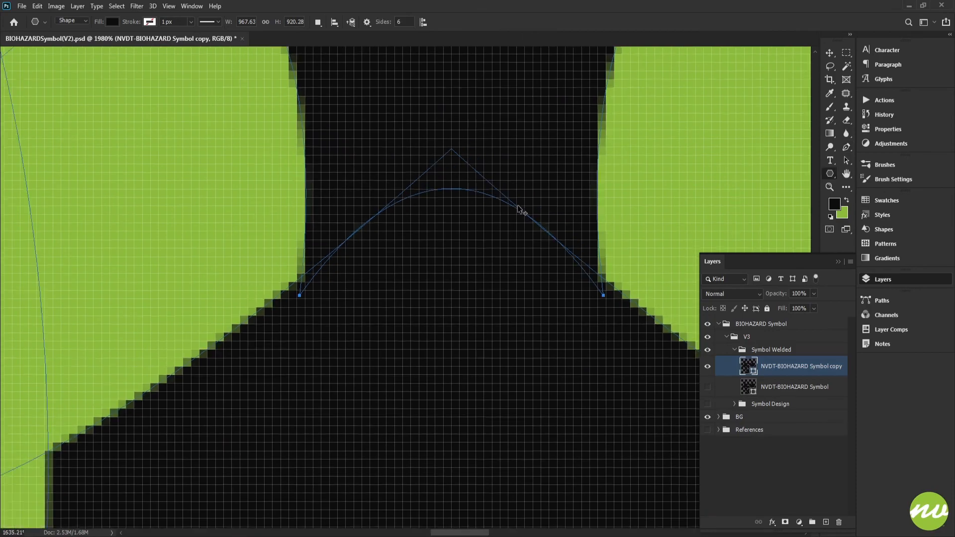
drag(495, 162, 479, 184)
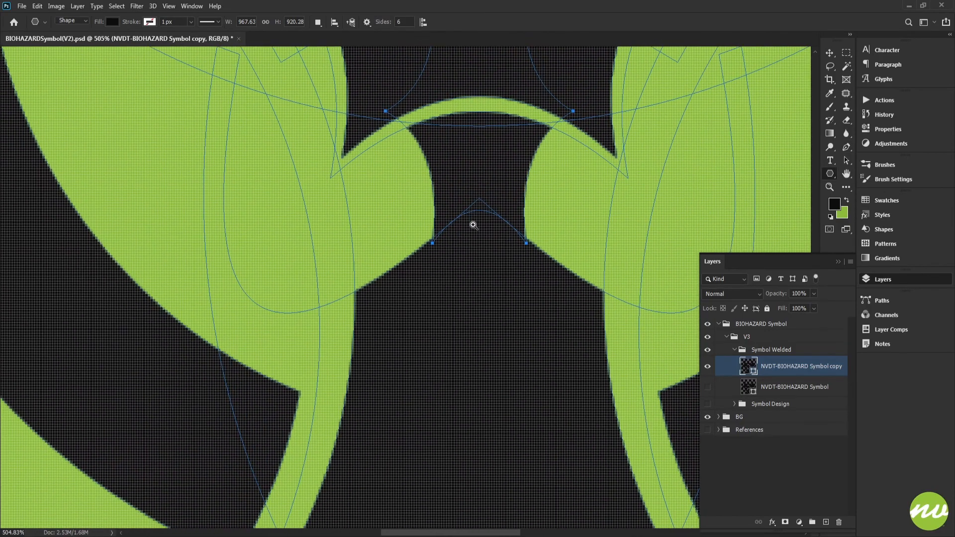
scroll(473, 220, up, 6)
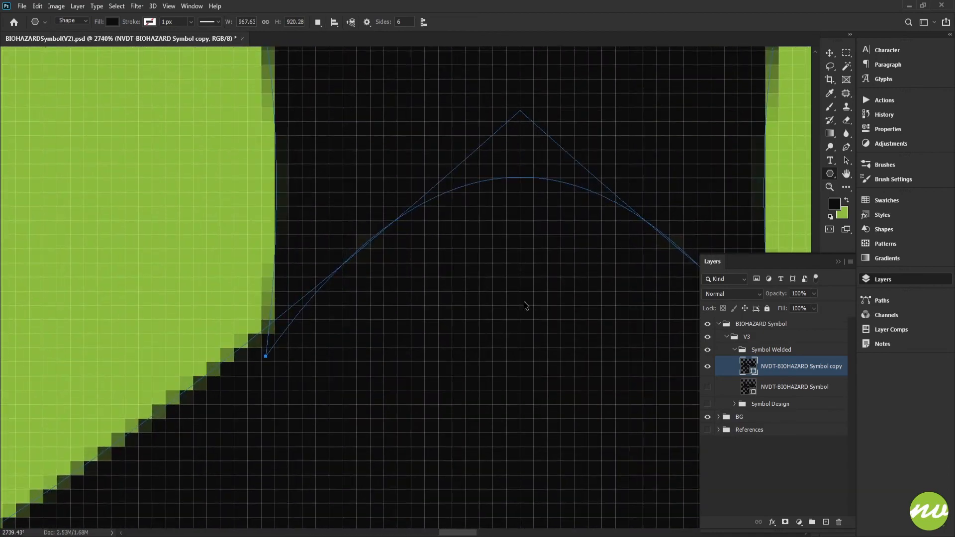
key(Down)
scroll(502, 343, down, 8)
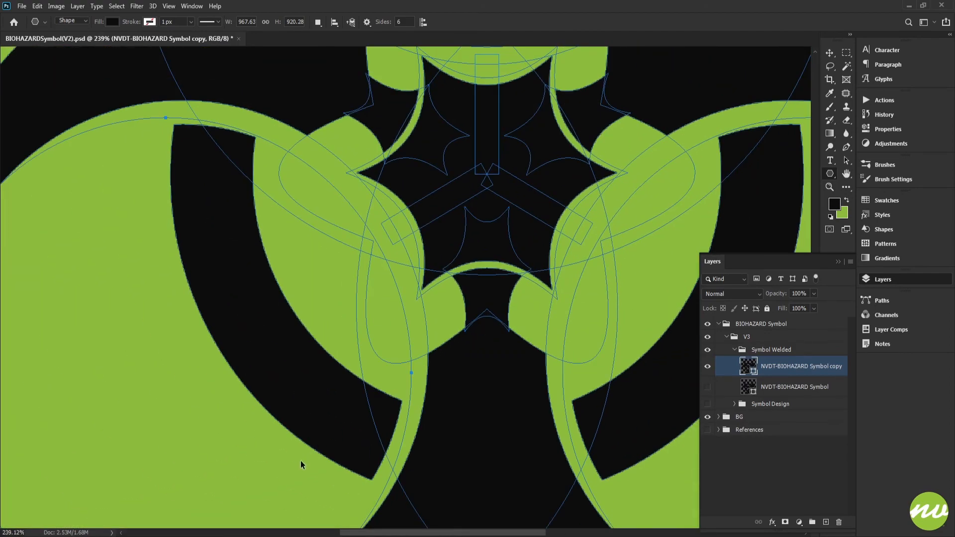
click(757, 355)
drag(532, 258, 515, 301)
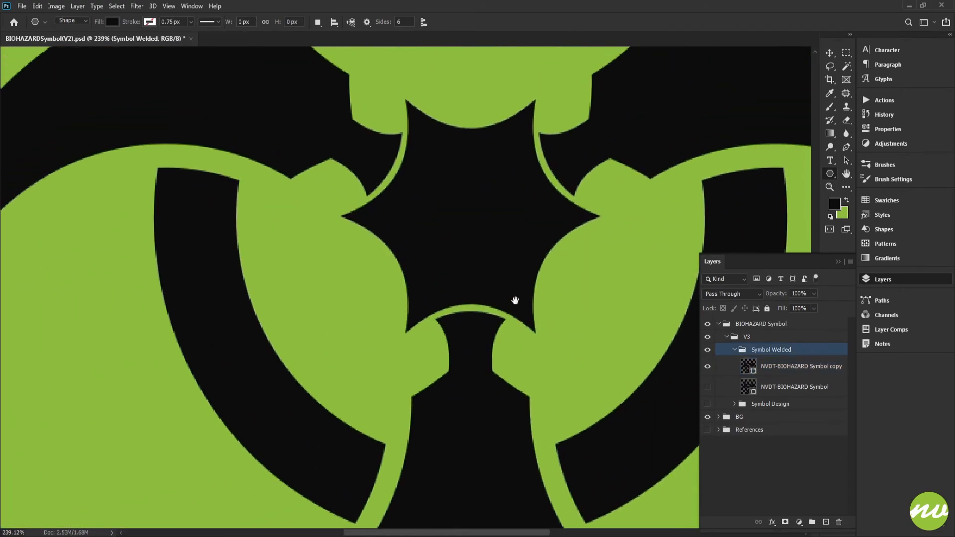
scroll(507, 334, down, 3)
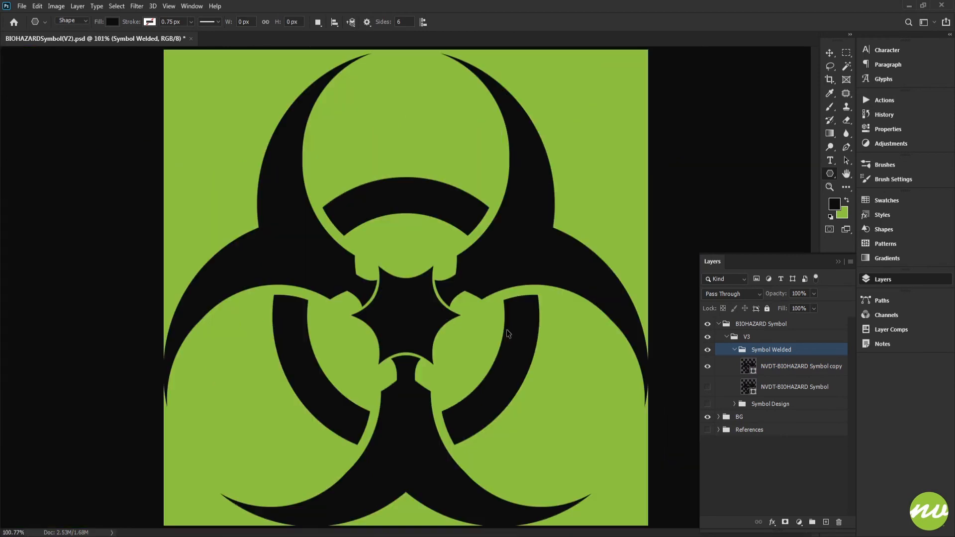
Duplicate the NVDT-BIOHAZARD Symbol copy layer, hide the source layer, and merge the duplicate's shape components
click(765, 370)
key(ctrl+j)
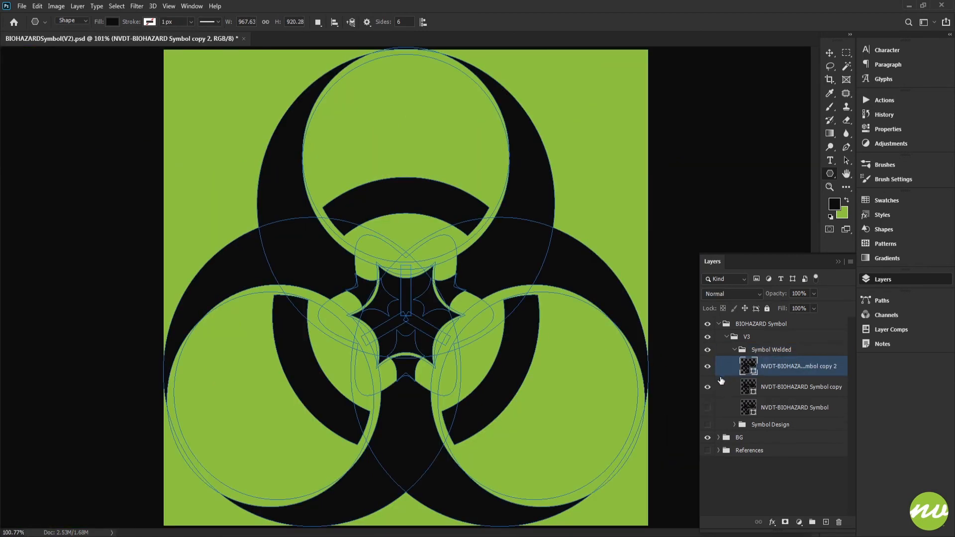
click(318, 22)
click(323, 89)
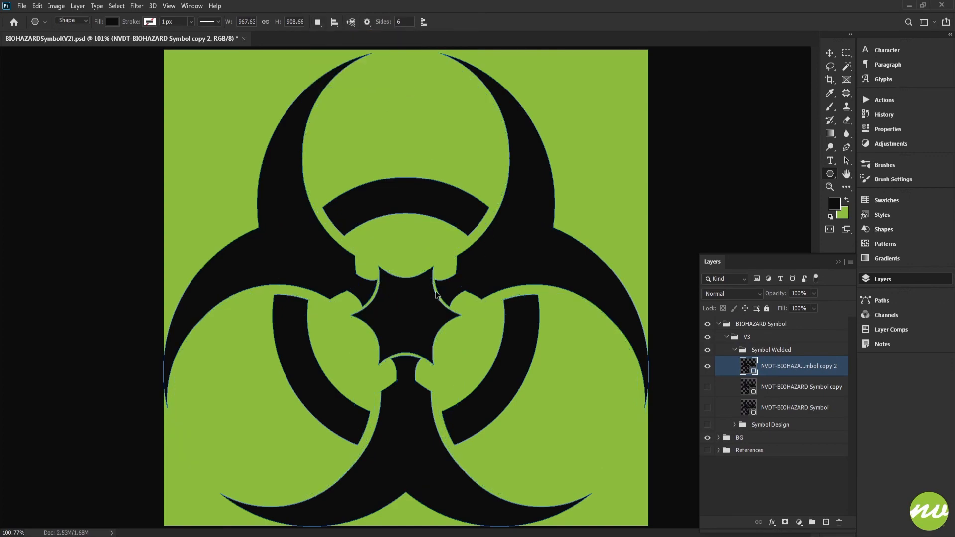
Inspect the newly welded symbol up close around the stem, the central star and its cut-out outline, and as a whole
key(h)
click(91, 21)
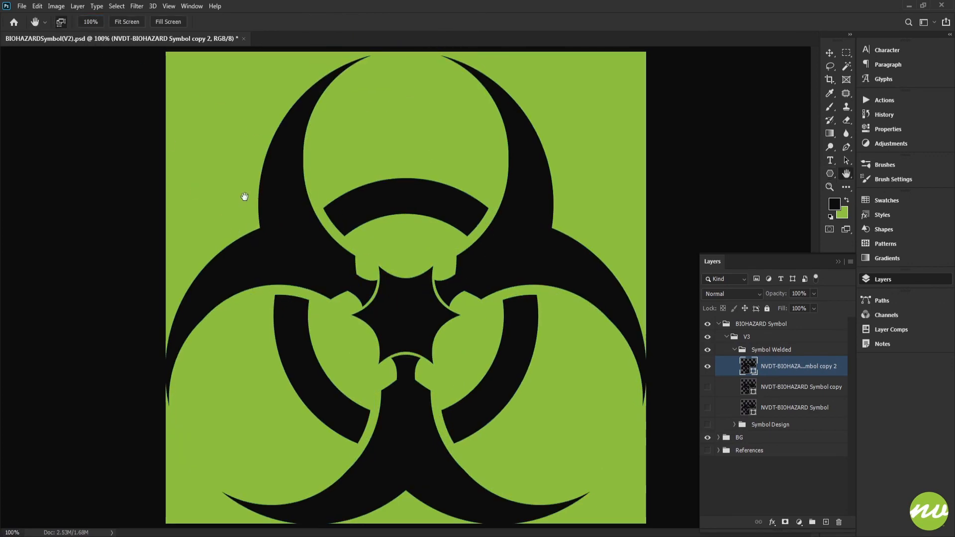
drag(366, 292, 383, 64)
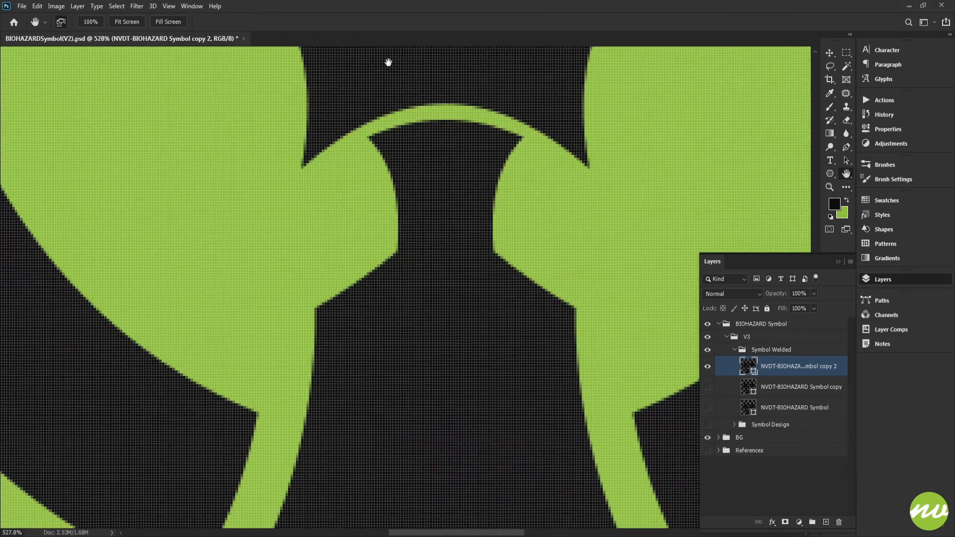
mouse_move(464, 280)
mouse_down()
mouse_move(441, 252)
mouse_move(448, 271)
mouse_up()
drag(512, 224, 448, 344)
drag(524, 207, 478, 353)
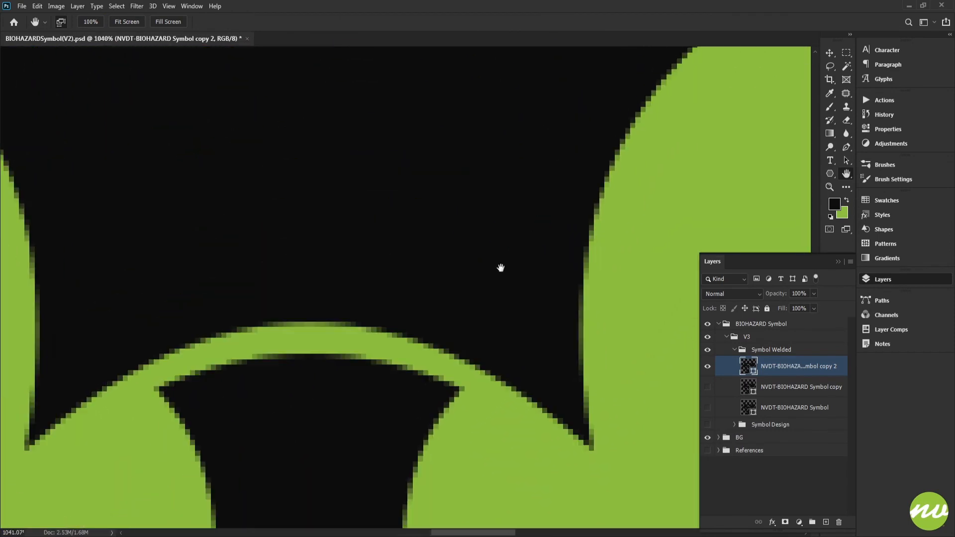
drag(501, 269, 428, 382)
drag(497, 278, 566, 272)
drag(467, 307, 484, 217)
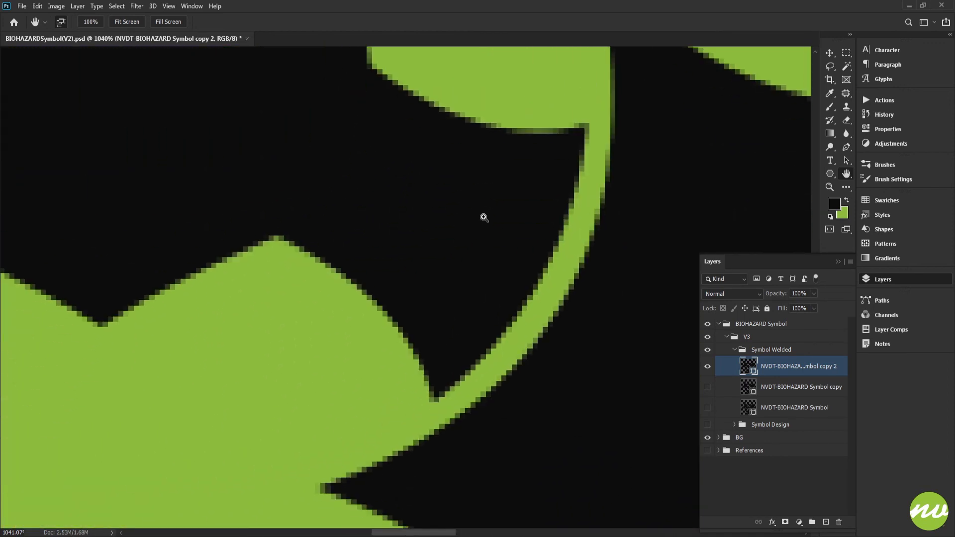
scroll(484, 217, down, 8)
scroll(484, 218, up, 3)
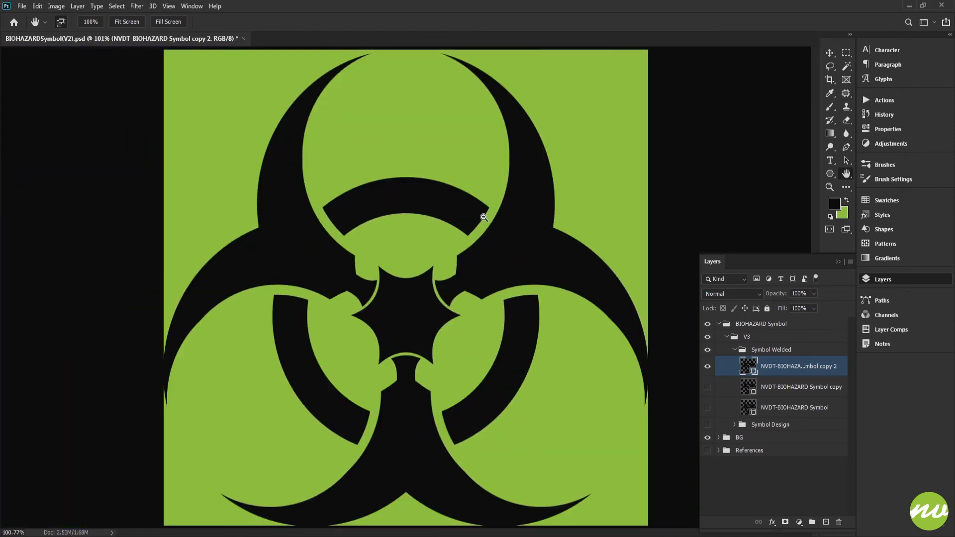
scroll(483, 217, down, 6)
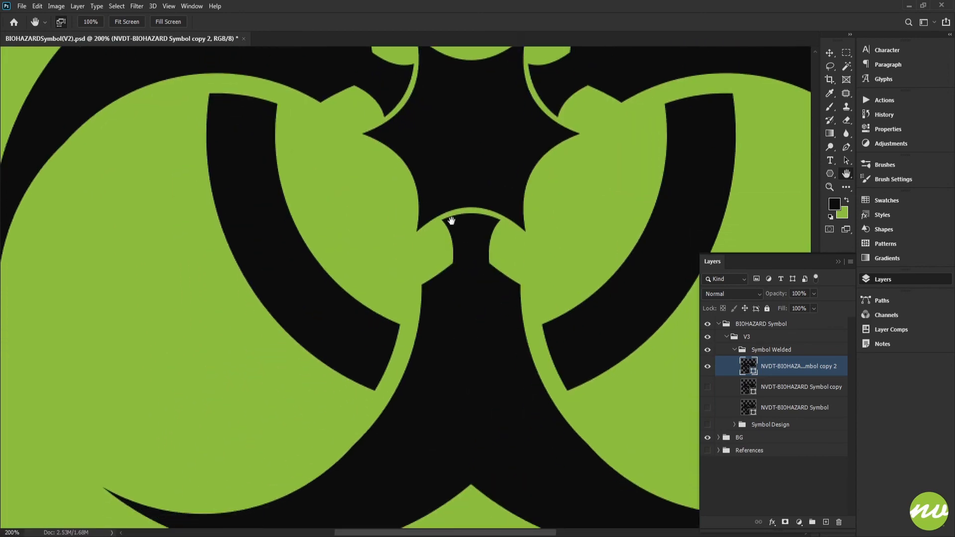
scroll(436, 207, up, 6)
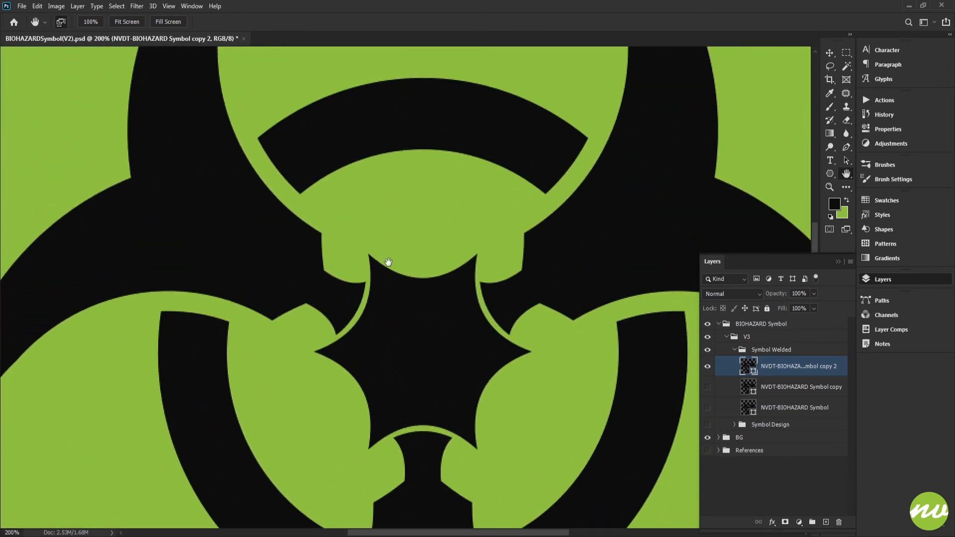
click(141, 23)
click(405, 300)
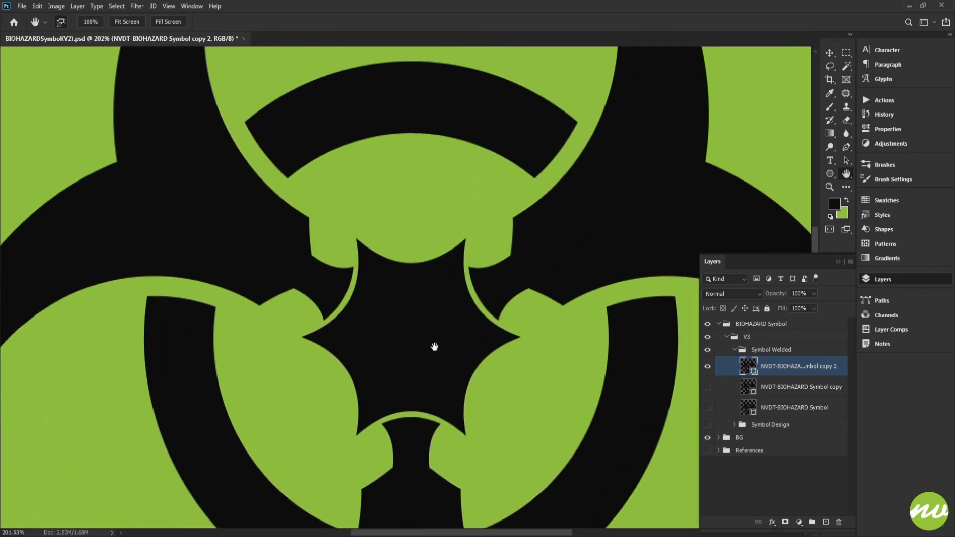
scroll(428, 299, down, 2)
scroll(420, 299, up, 2)
scroll(412, 259, down, 3)
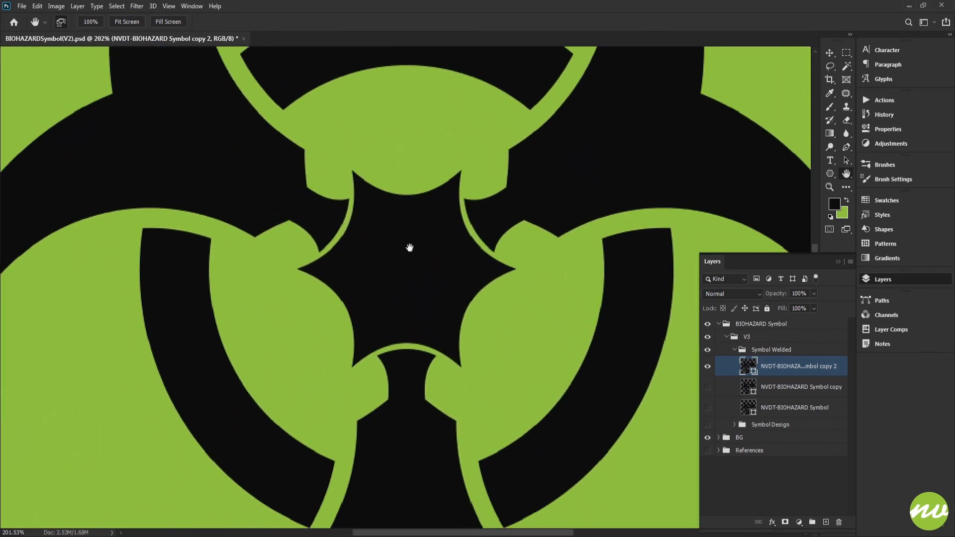
key(ctrl+0)
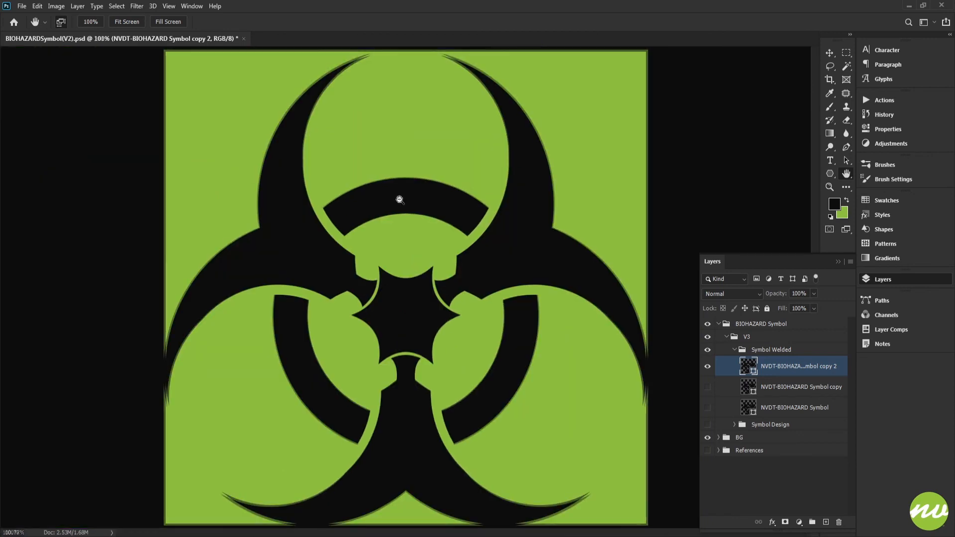
Save the document in the Workfiles folder as BIOHAZARDSymbol(V3).psd
click(21, 6)
click(34, 87)
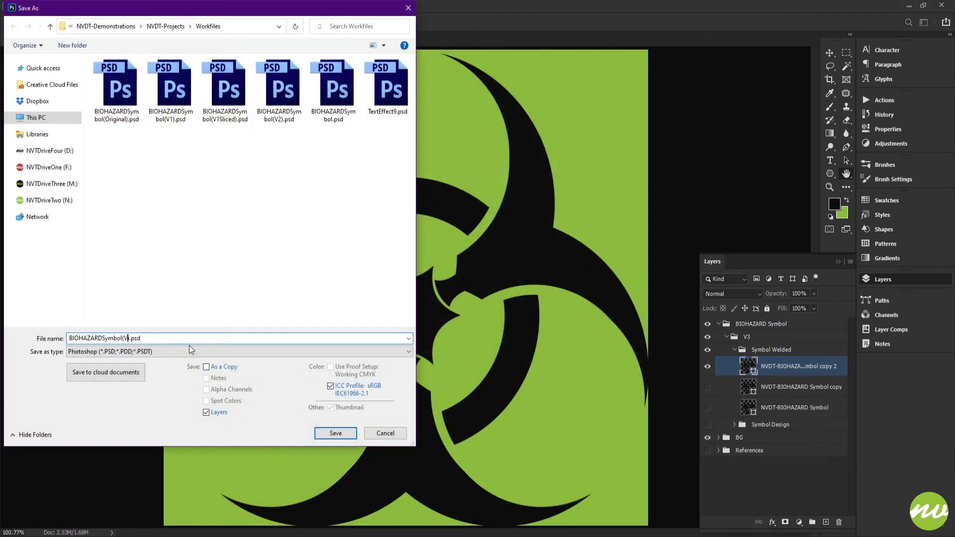
key(Return)
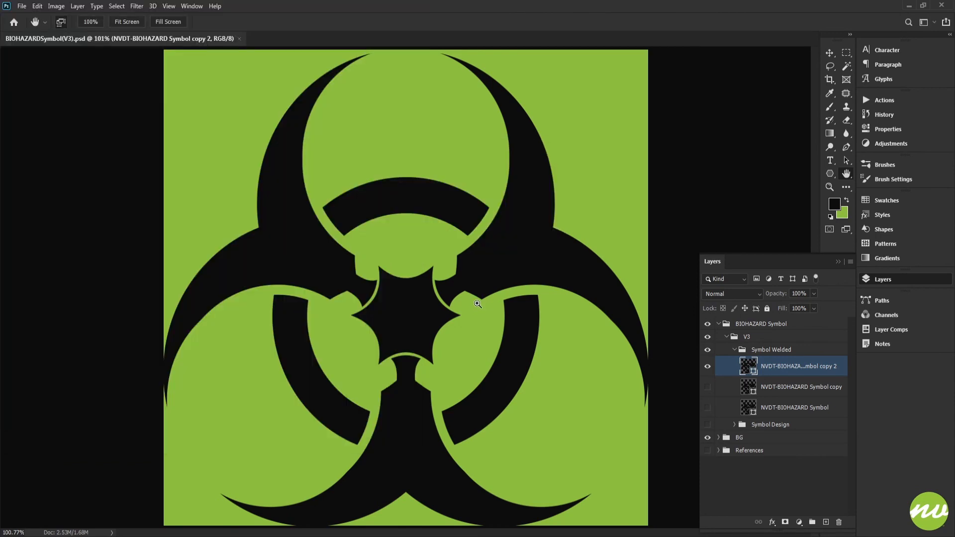
Save a JPEG version of the V3 symbol in the Previews folder
key(ctrl+shift+s)
click(490, 336)
click(238, 352)
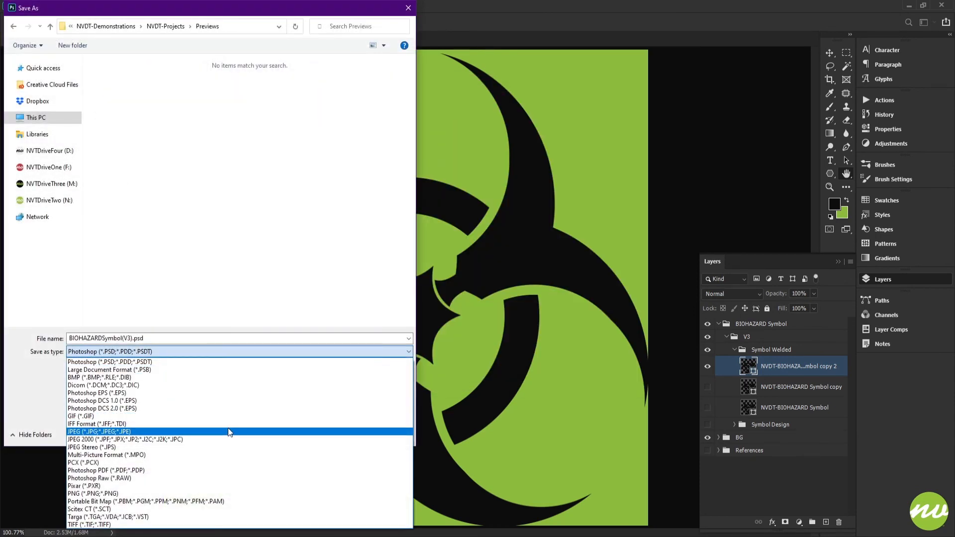
click(228, 432)
key(Return)
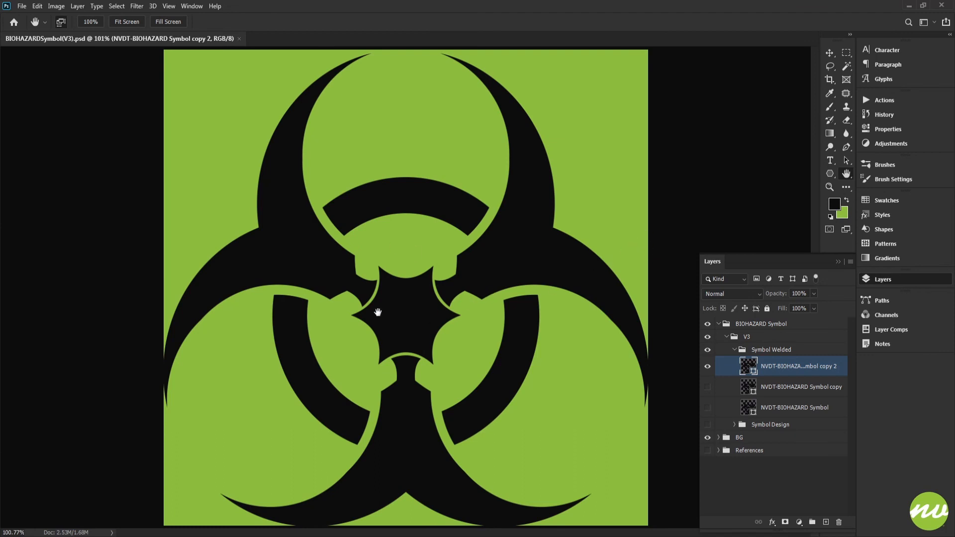
Hide the interface panels and fit the finished symbol to the screen for viewing
key(Tab)
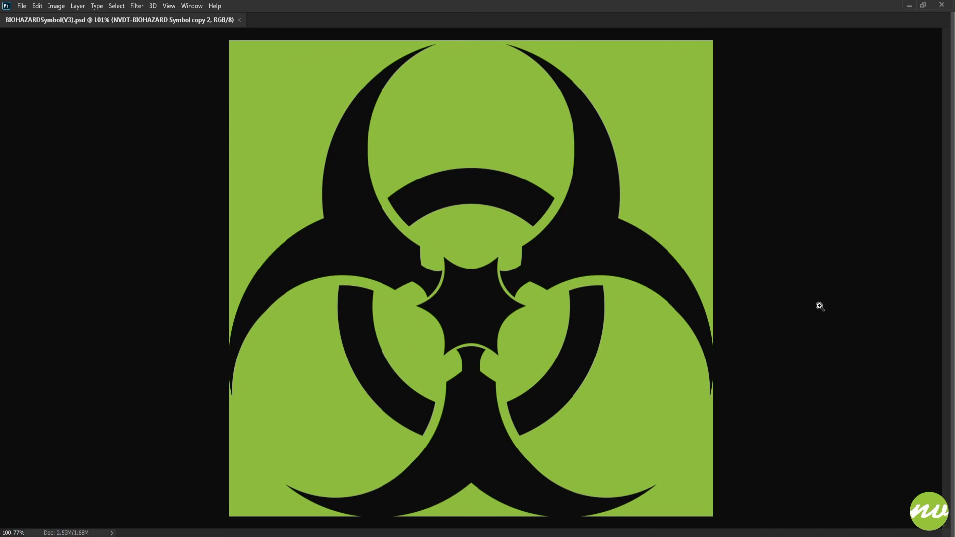
key(ctrl+0)
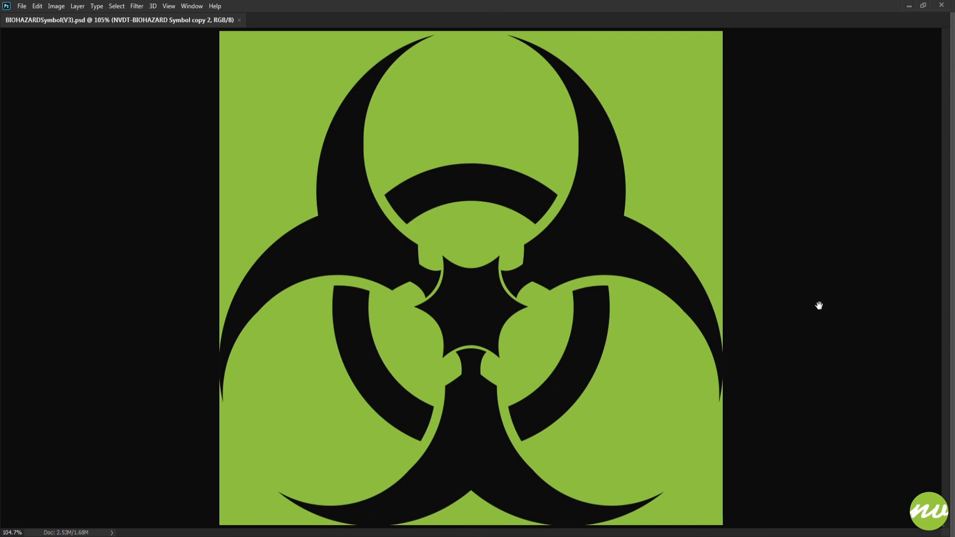